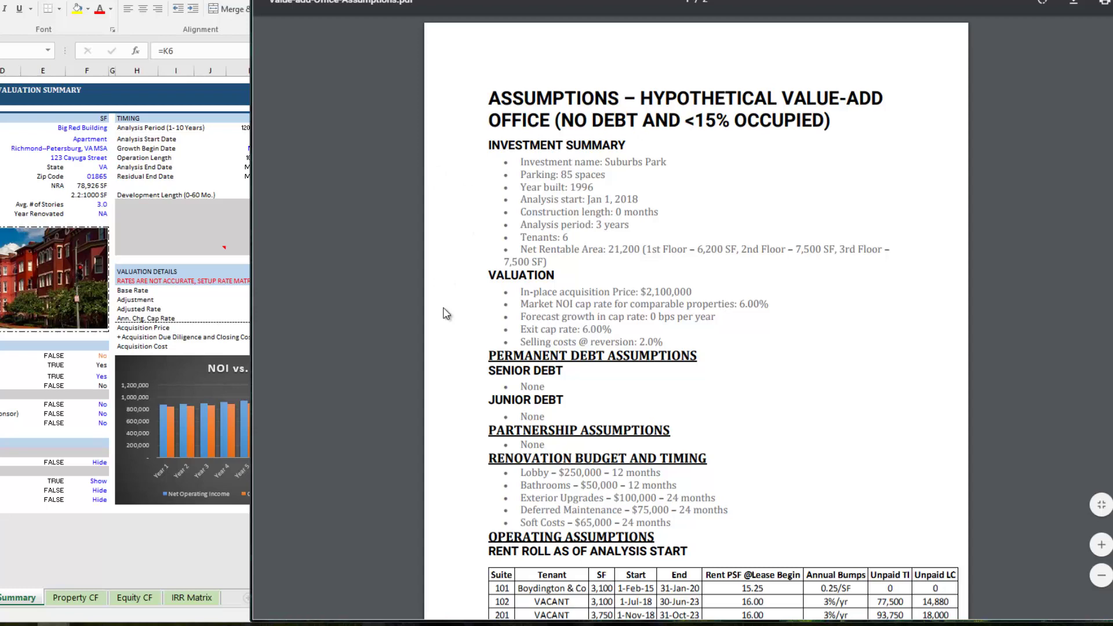
# Scroll down and back up through the assumptions PDF before returning to the Excel summary
pyautogui.scroll(-5, 438, 312)
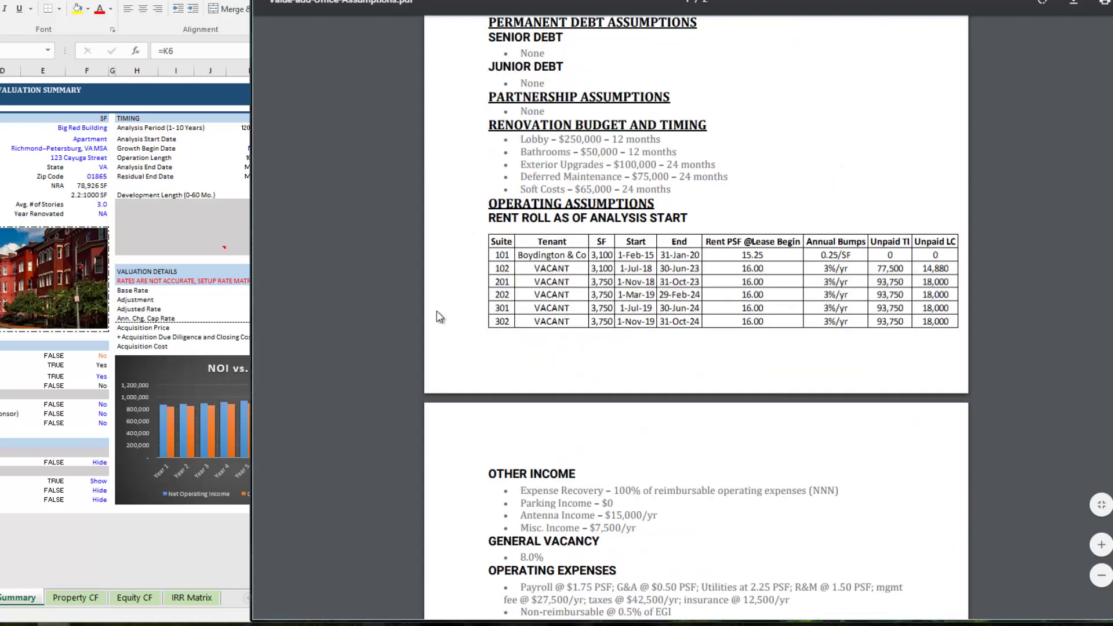
pyautogui.scroll(5, 437, 312)
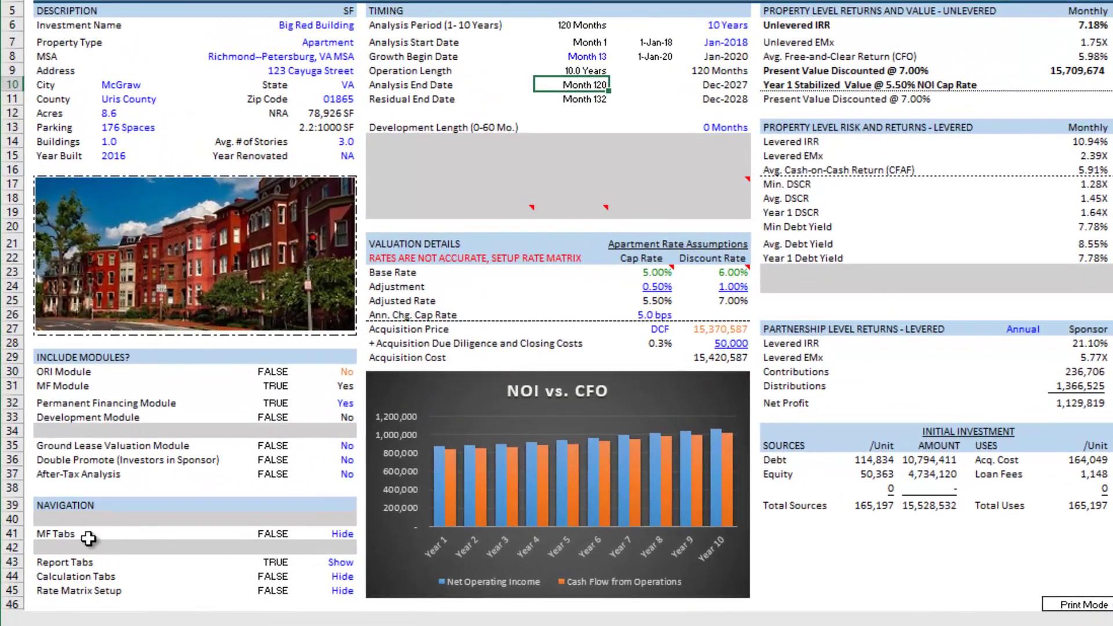
# Set Permanent Financing Module to No, Property Type to Office, and ORI Tabs to Show
pyautogui.click(331, 402)
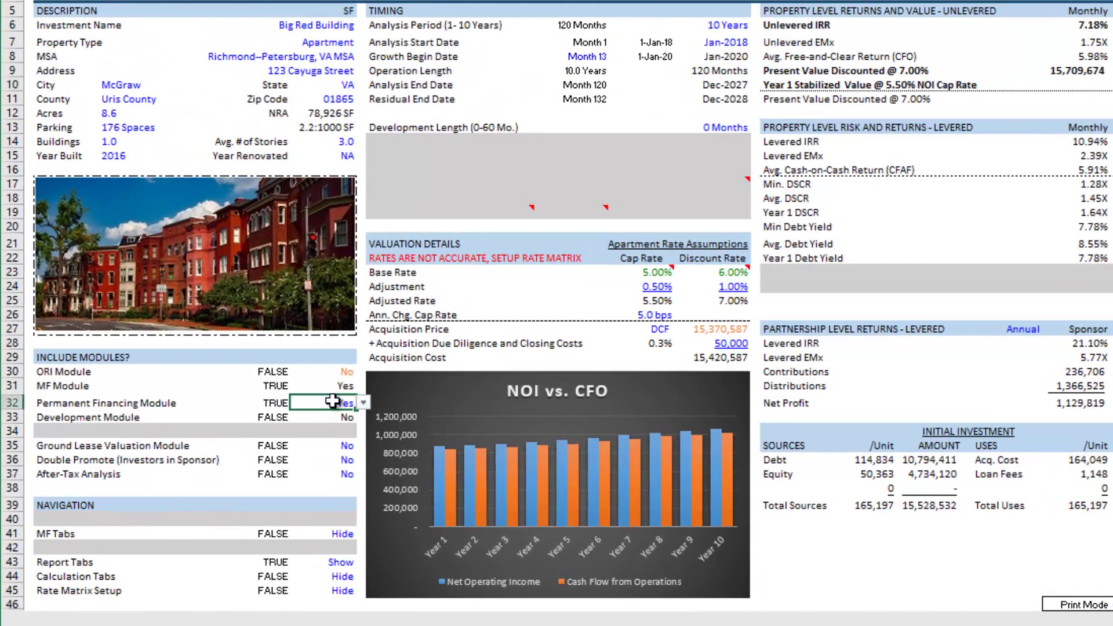
pyautogui.click(363, 403)
pyautogui.click(355, 426)
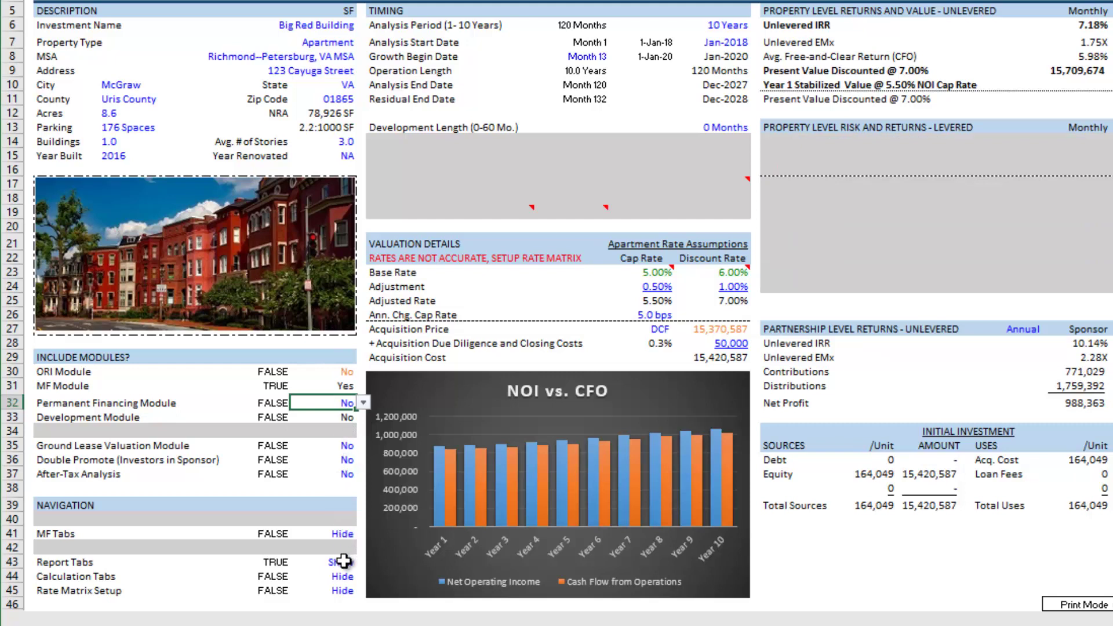
pyautogui.click(350, 43)
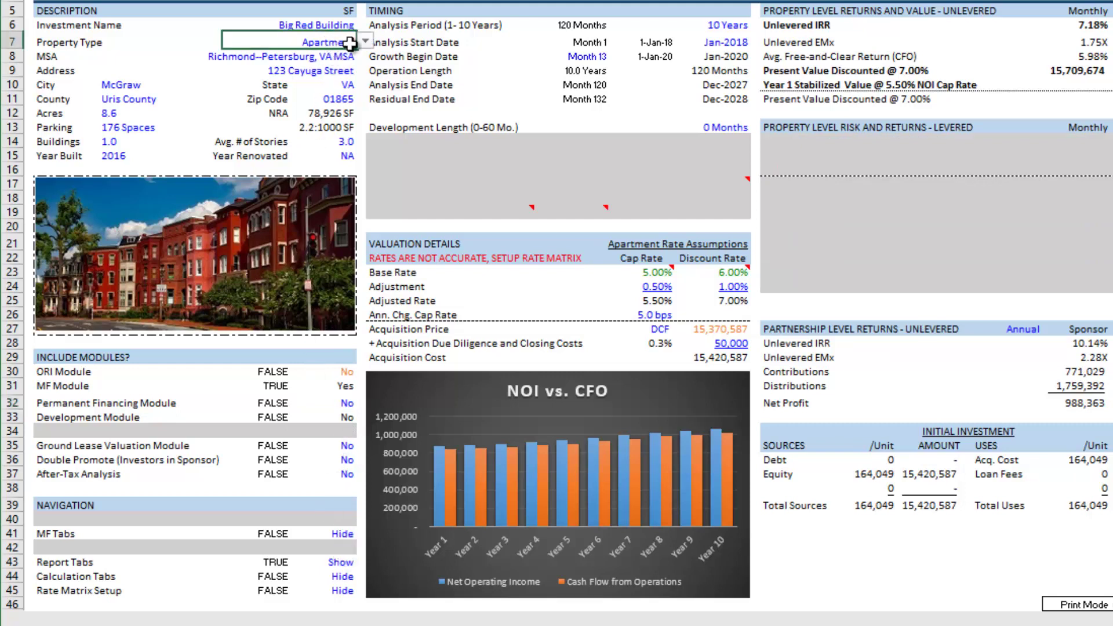
pyautogui.click(365, 41)
pyautogui.click(353, 51)
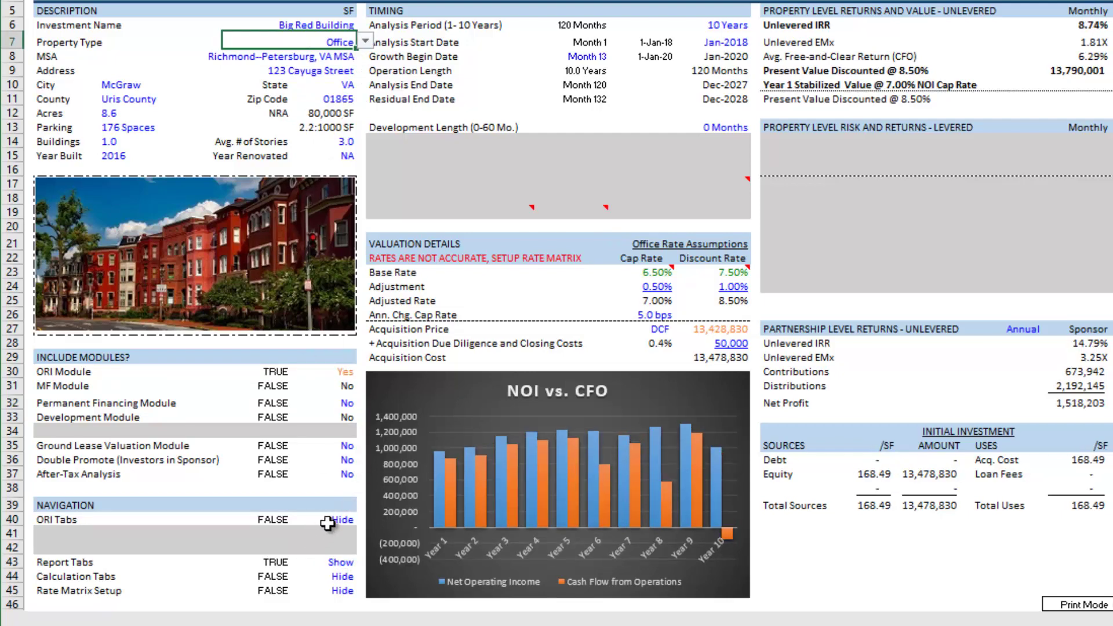
pyautogui.click(327, 522)
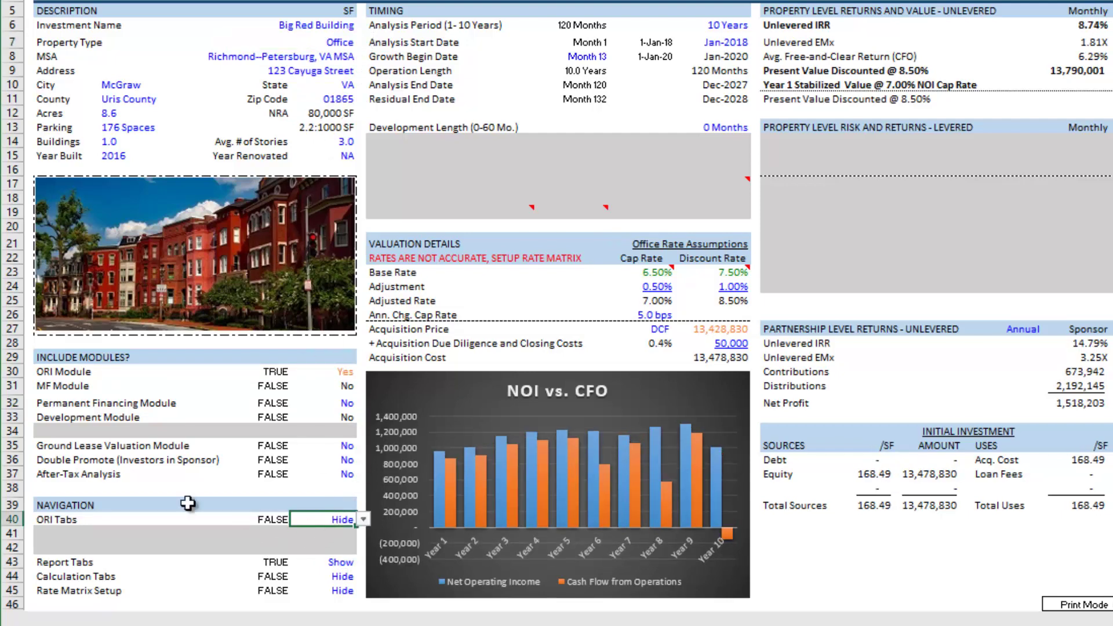
pyautogui.click(364, 520)
pyautogui.click(331, 548)
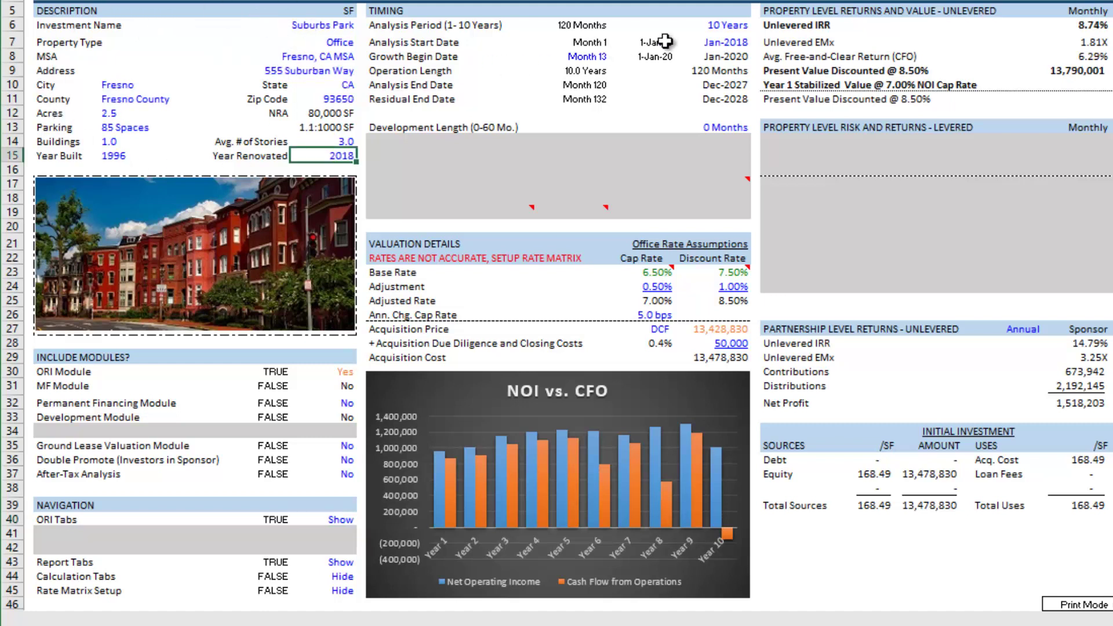
# Set the analysis period to 3 years, then review the growth begin month and development length
pyautogui.click(713, 25)
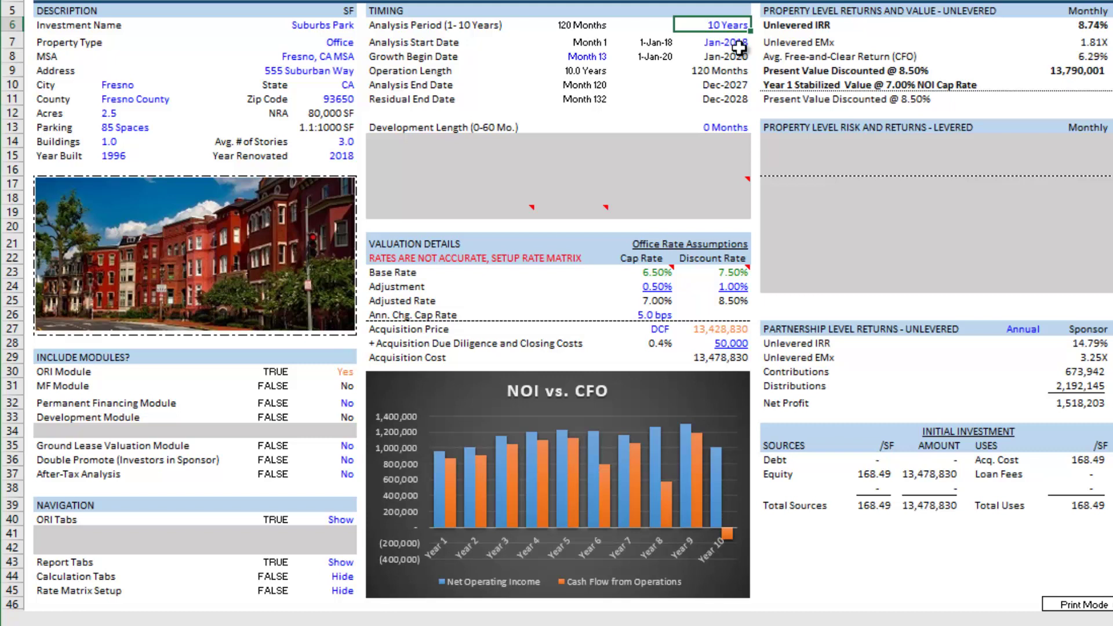
pyautogui.write('3')
pyautogui.press('Return')
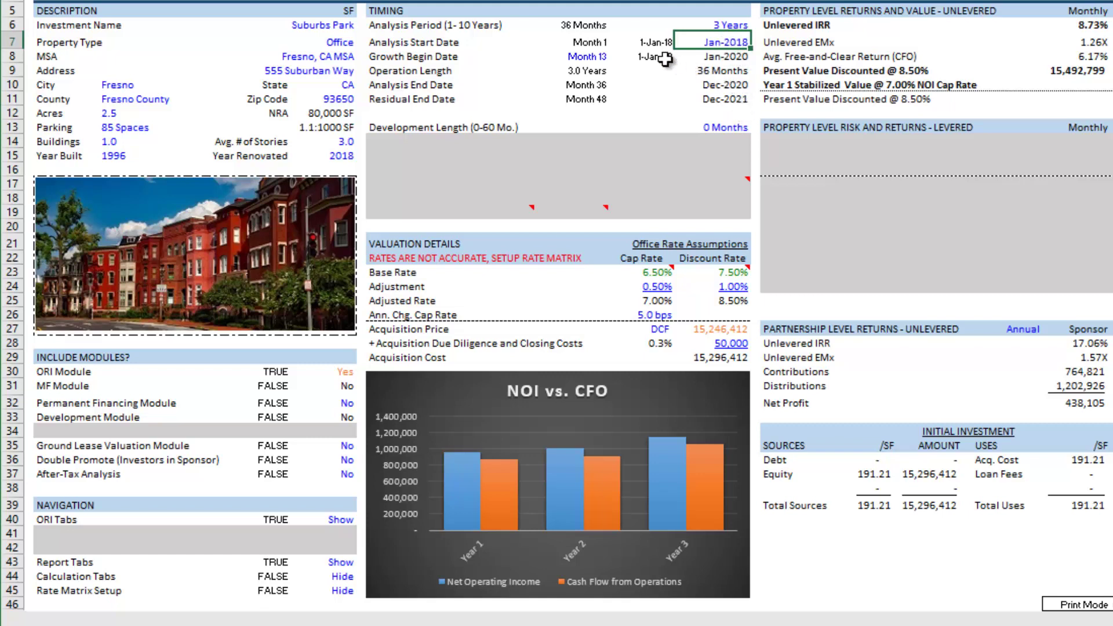
pyautogui.click(600, 54)
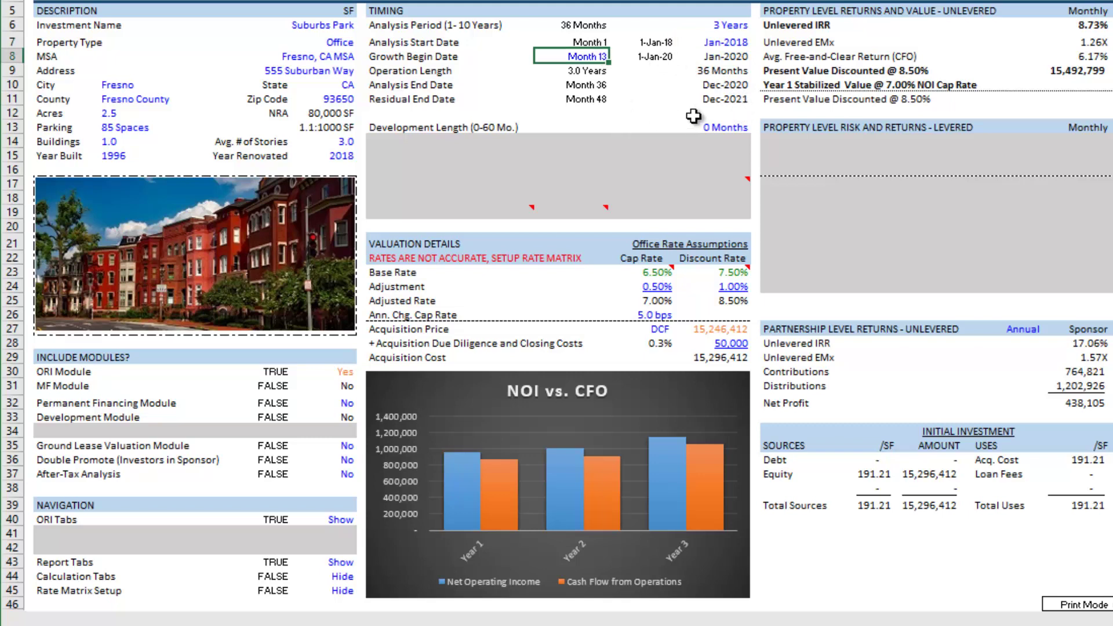
pyautogui.click(718, 125)
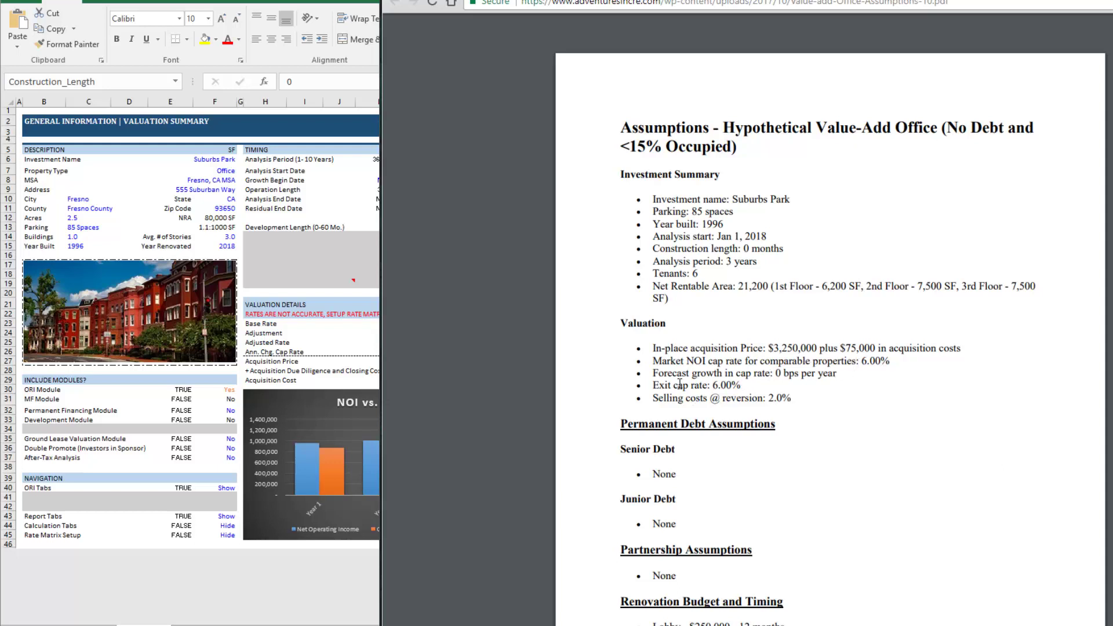
# Highlight the selling costs and in-place acquisition price figures in the assumptions PDF
pyautogui.moveTo(790, 400); pyautogui.dragTo(758, 400)
pyautogui.click(762, 393)
pyautogui.moveTo(770, 348); pyautogui.dragTo(815, 373)
pyautogui.click(844, 351)
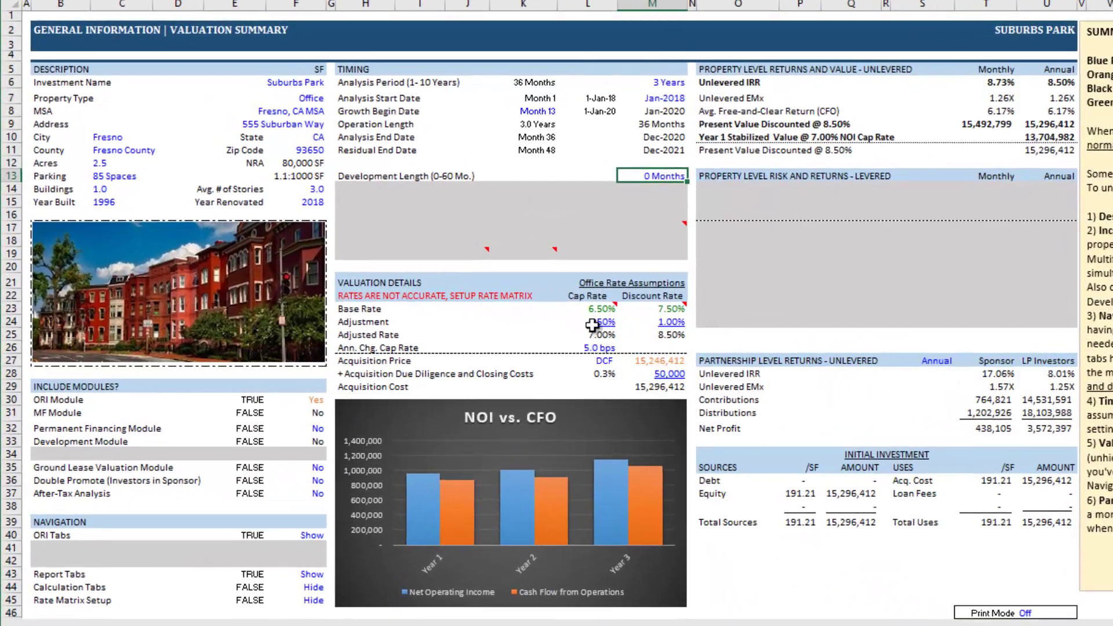
# Set the cap rate adjustment to -0.50% and the annual cap rate change to 0.0 bps
pyautogui.click(591, 326)
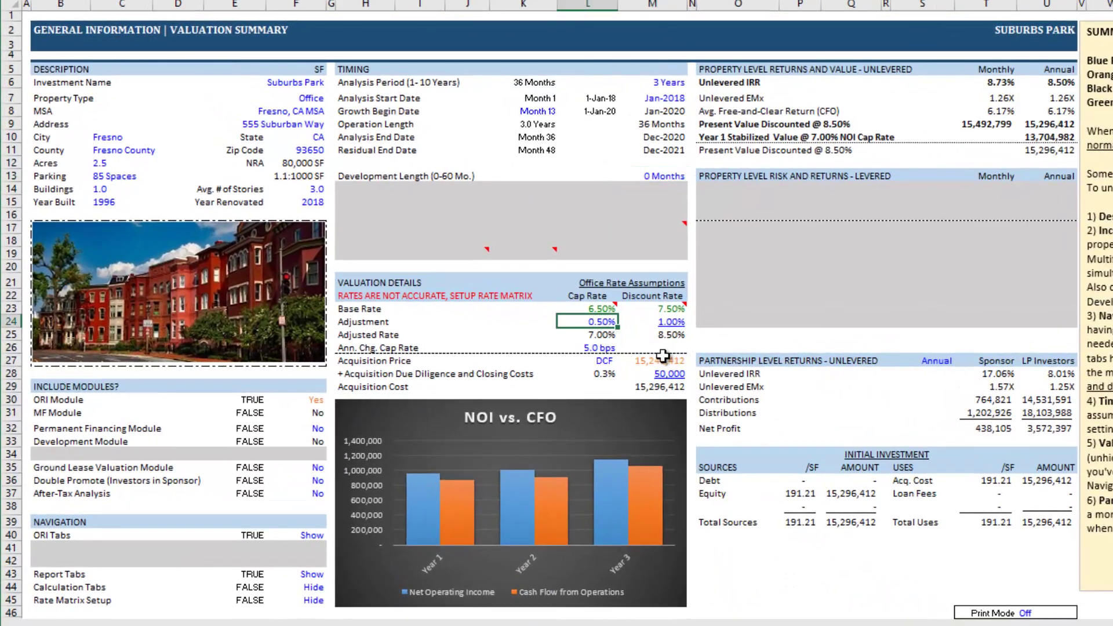
pyautogui.write('-00.5')
pyautogui.press('Return')
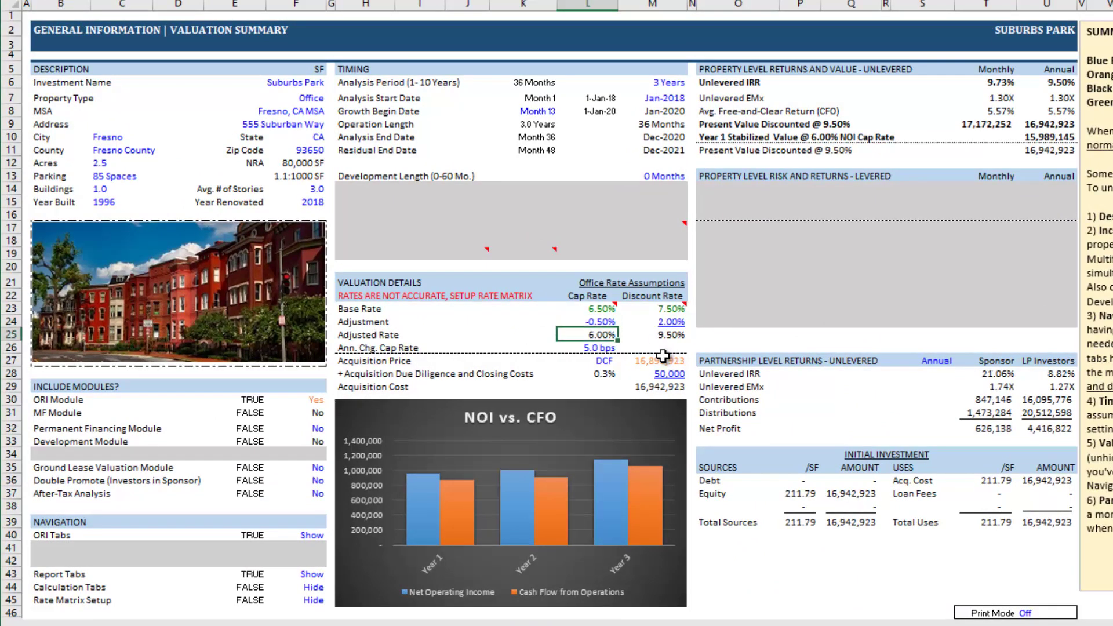
pyautogui.press('Down')
pyautogui.write('0')
pyautogui.press('Return')
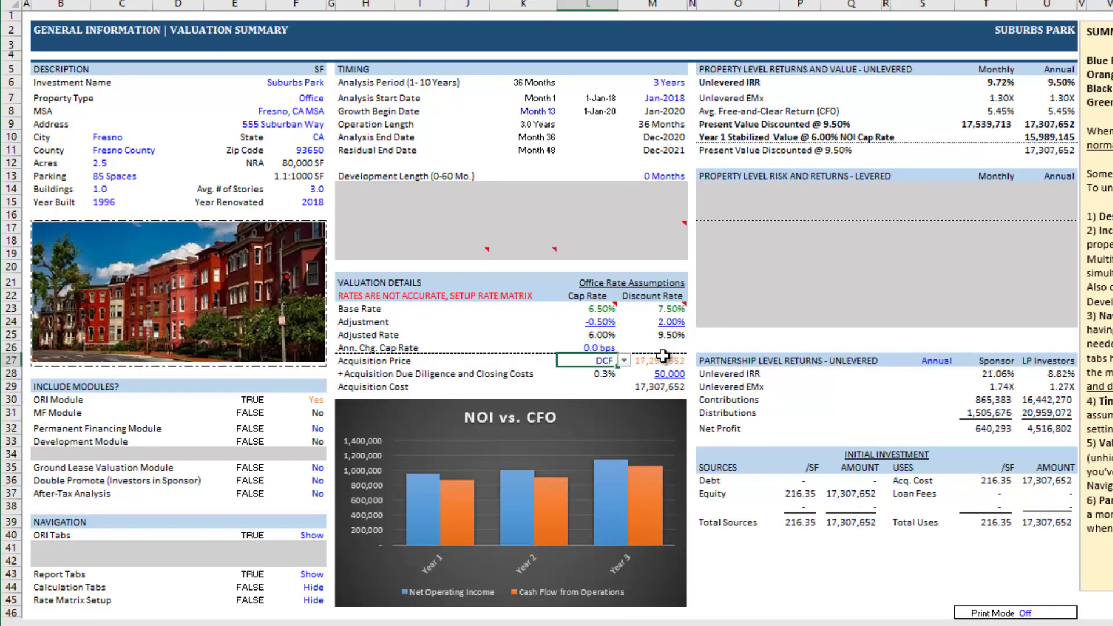
pyautogui.press('Up')
# Enter a 3,250,000 acquisition price and 75,000 closing costs
pyautogui.click(662, 357)
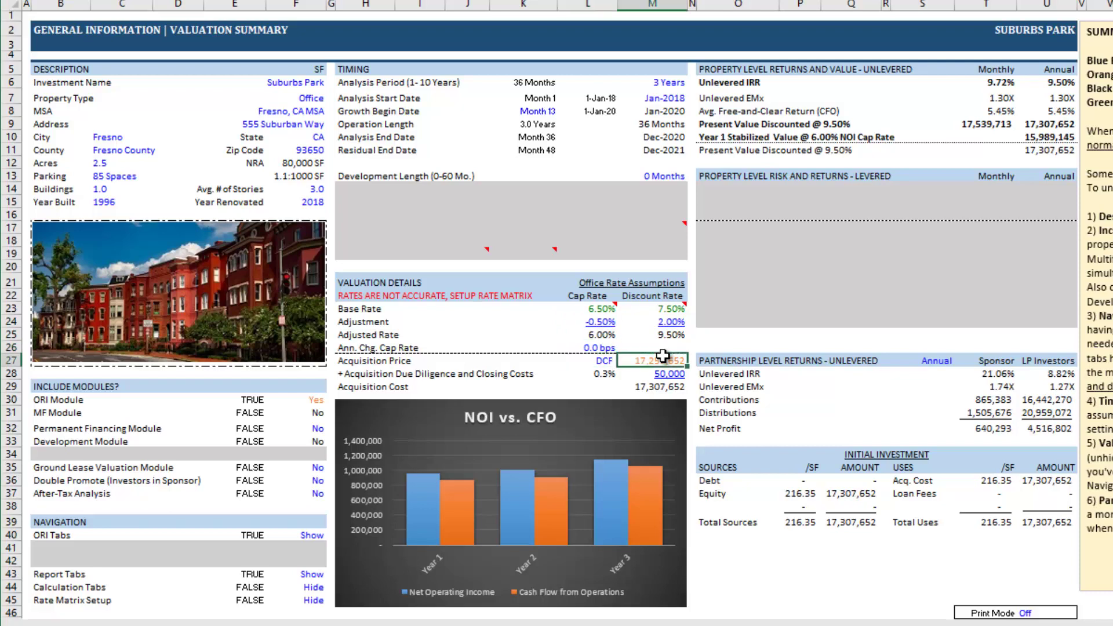
pyautogui.write('3,')
pyautogui.write('250,000')
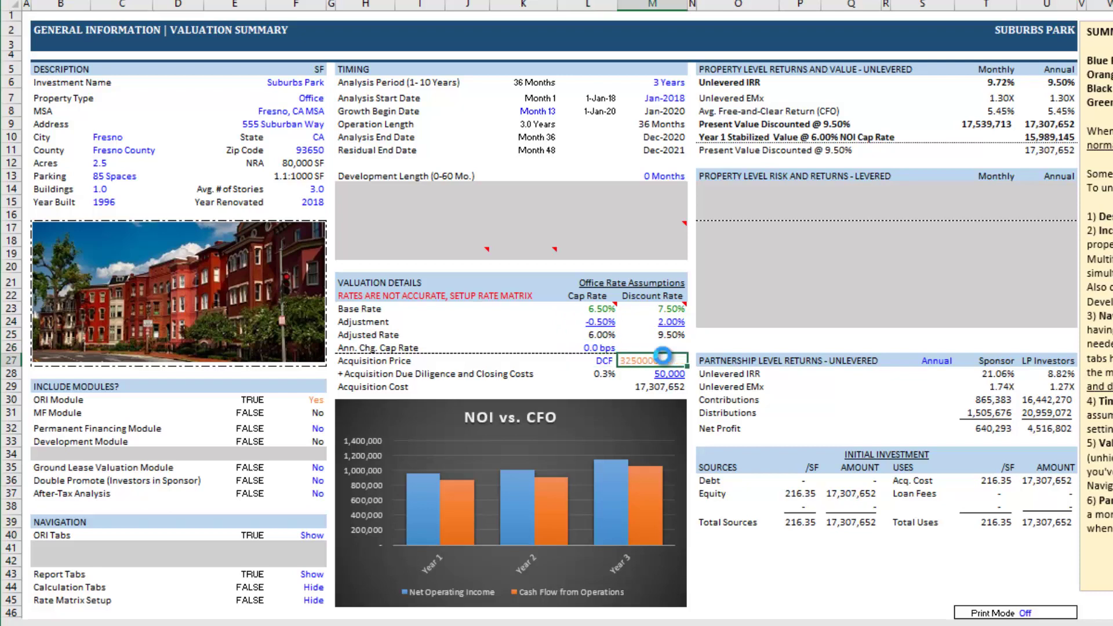
pyautogui.press('Return')
pyautogui.press('Up')
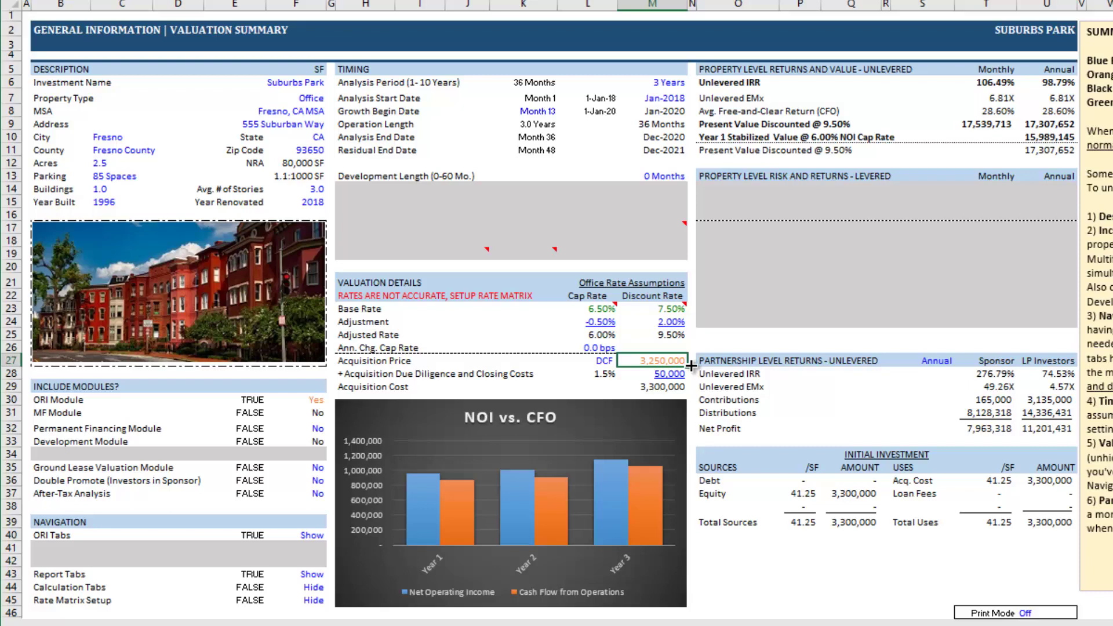
pyautogui.press('Down')
pyautogui.write('75000')
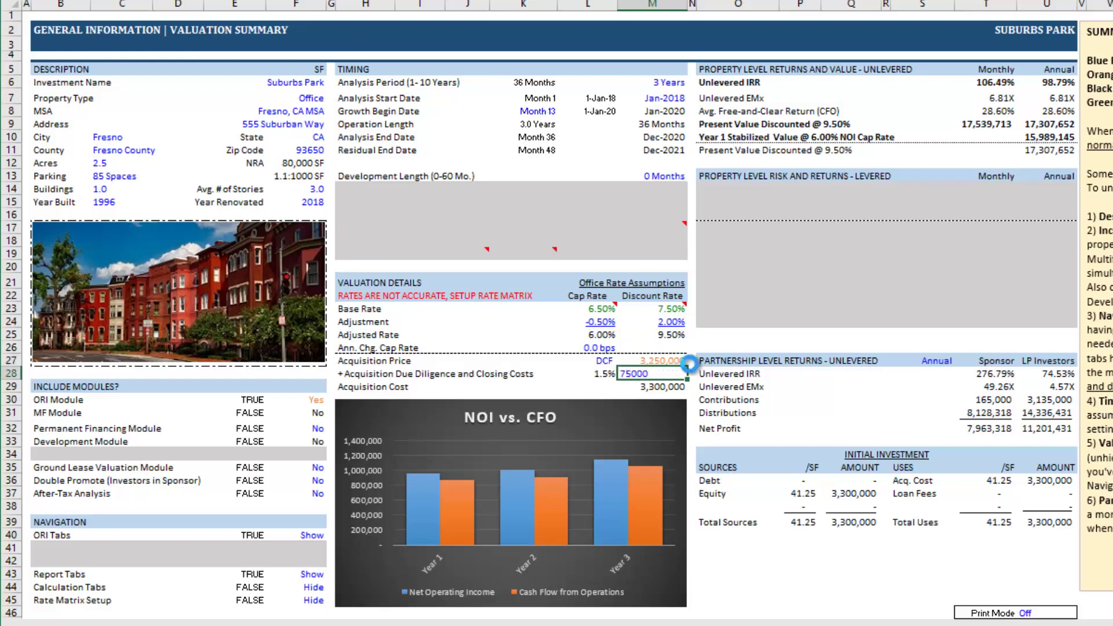
pyautogui.press('Return')
pyautogui.press('Up')
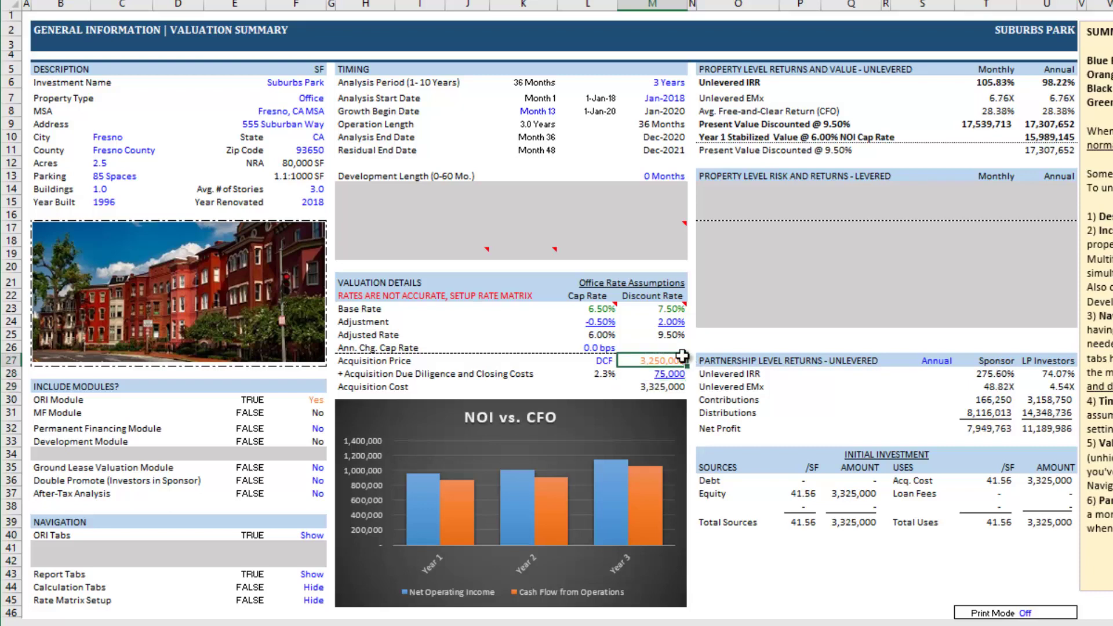
pyautogui.press('Up')
pyautogui.press('Up')
pyautogui.press('Up')
pyautogui.press('Up')
pyautogui.press('Left')
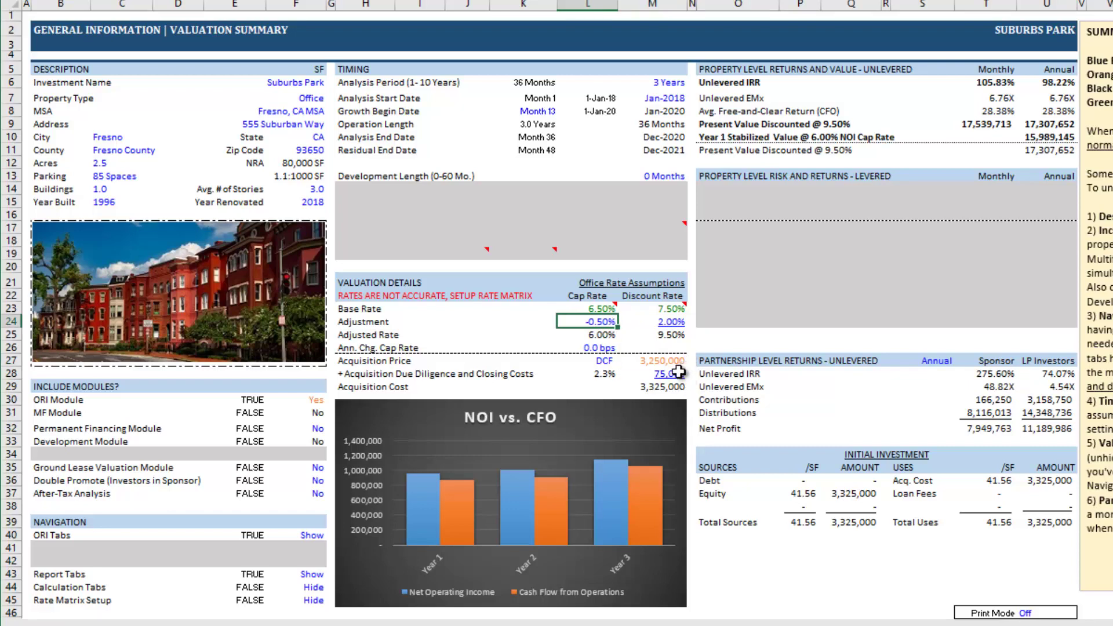
# Enter a 0.50% discount rate adjustment and check the present value discounted at 8.00%
pyautogui.click(678, 372)
pyautogui.click(672, 360)
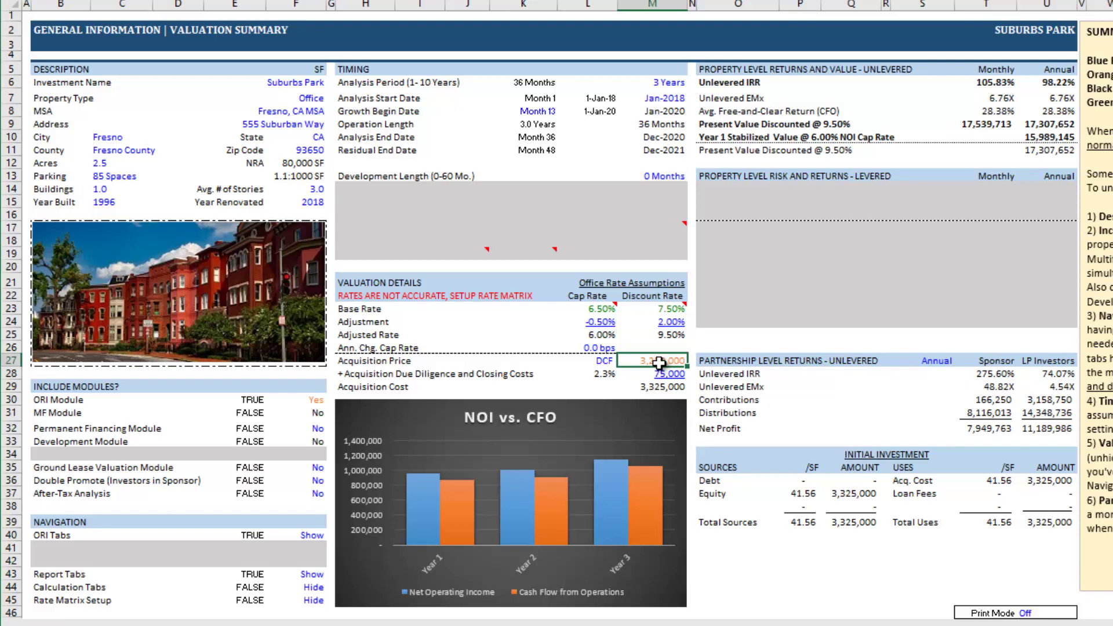
pyautogui.click(674, 322)
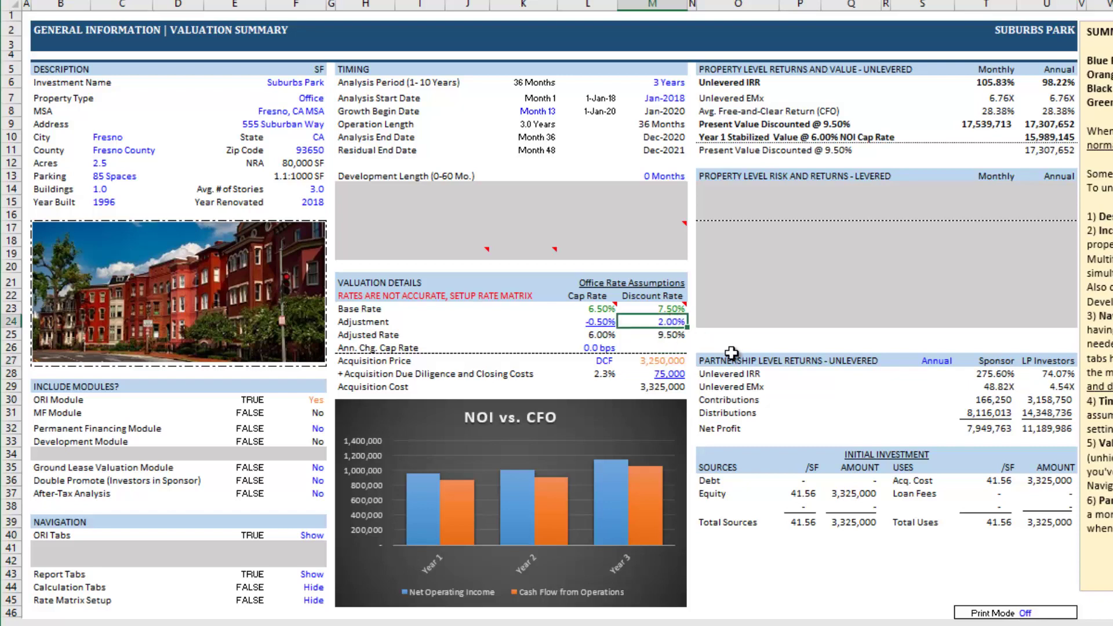
pyautogui.write('0.5')
pyautogui.press('Return')
pyautogui.press('Return')
pyautogui.press('Up')
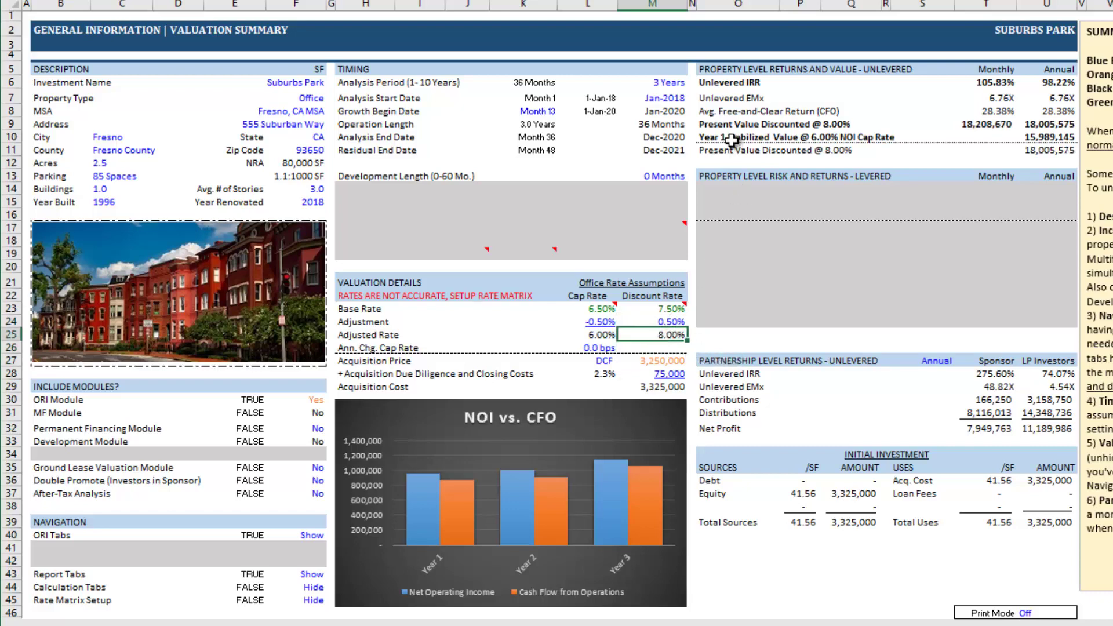
pyautogui.click(725, 150)
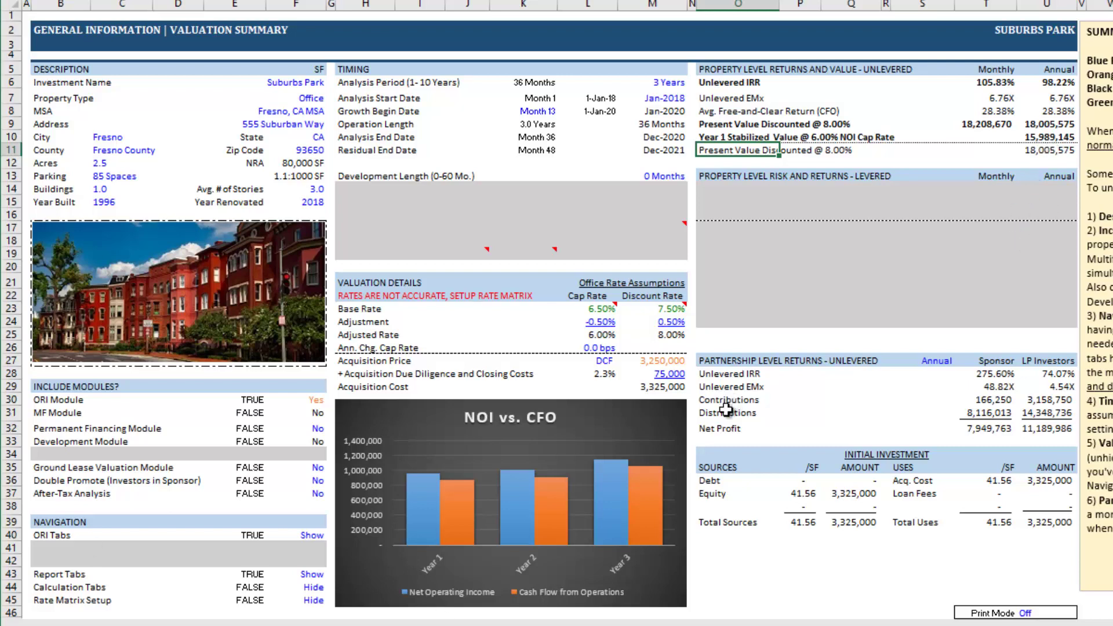
pyautogui.scroll(-4, 714, 404)
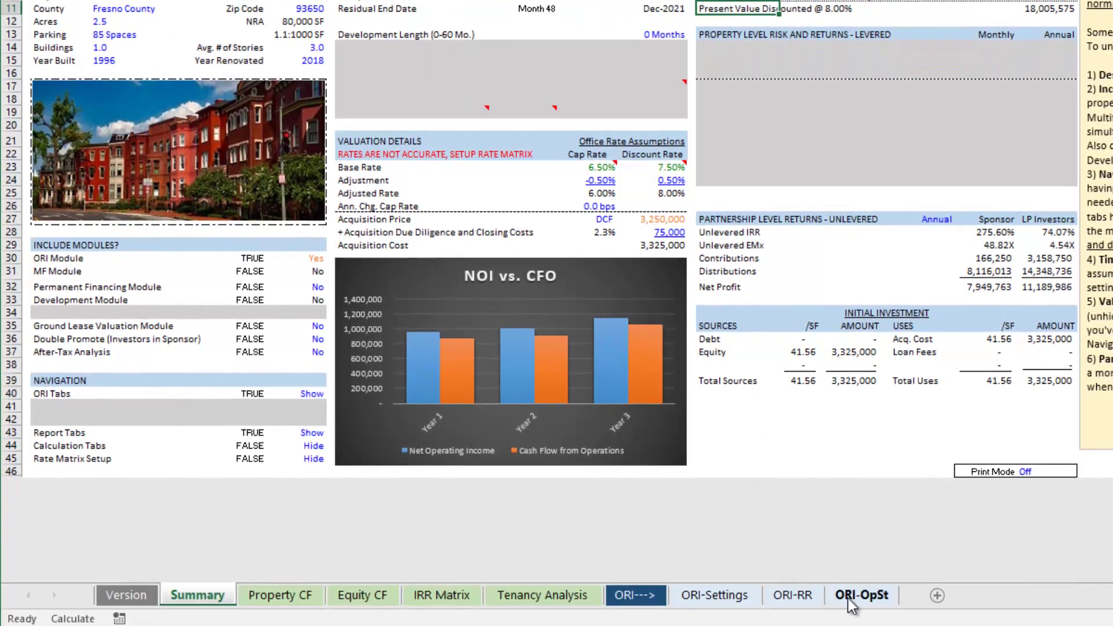
pyautogui.click(797, 596)
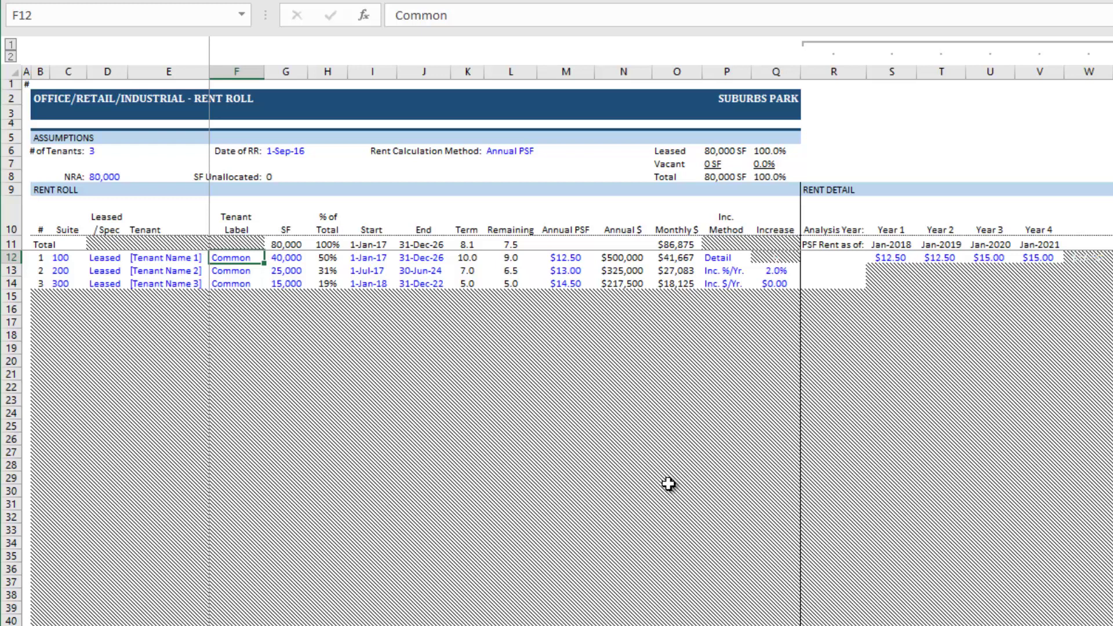
pyautogui.press('Left')
pyautogui.press('Left')
pyautogui.press('Left')
pyautogui.press('Left')
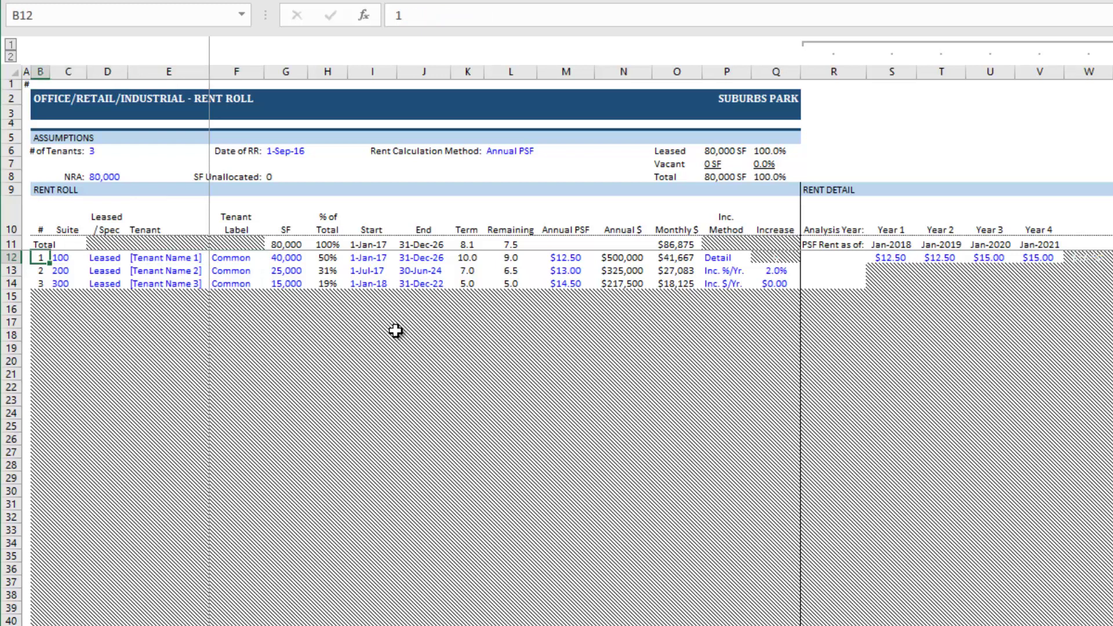
pyautogui.press('Right')
pyautogui.press('Right')
pyautogui.press('Right')
pyautogui.press('Right')
pyautogui.press('Right')
pyautogui.press('Left')
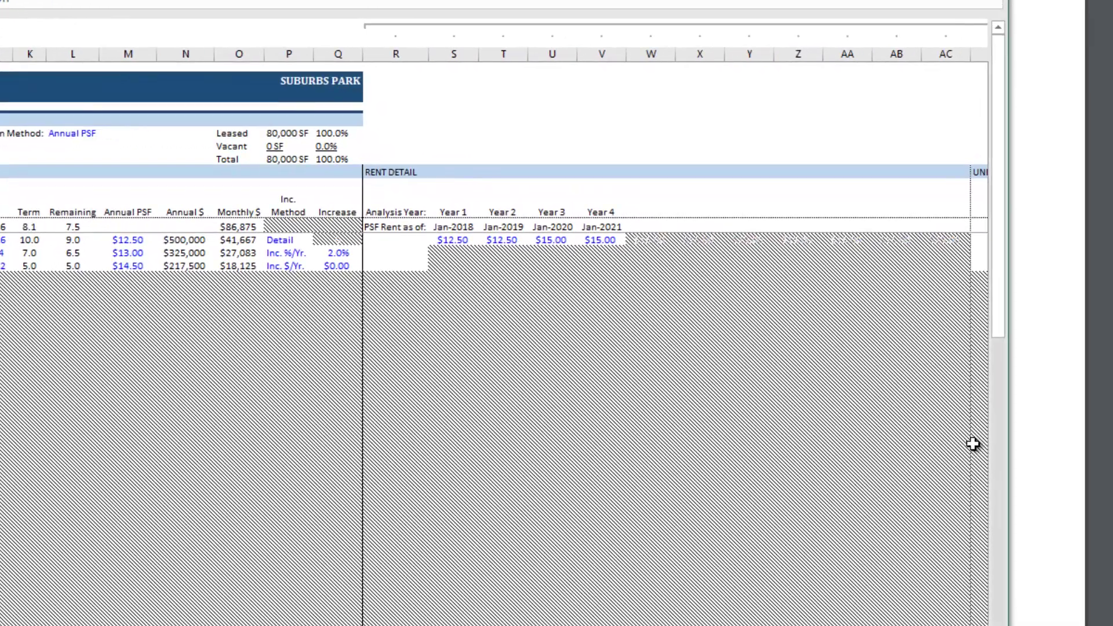
pyautogui.click(1089, 440)
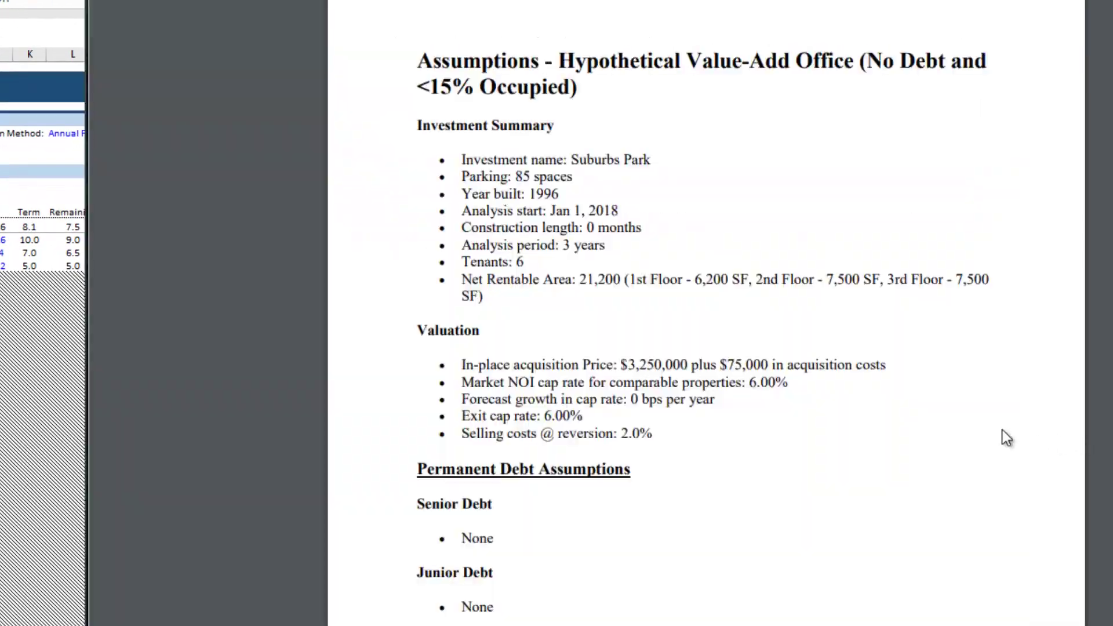
pyautogui.scroll(-10, 985, 429)
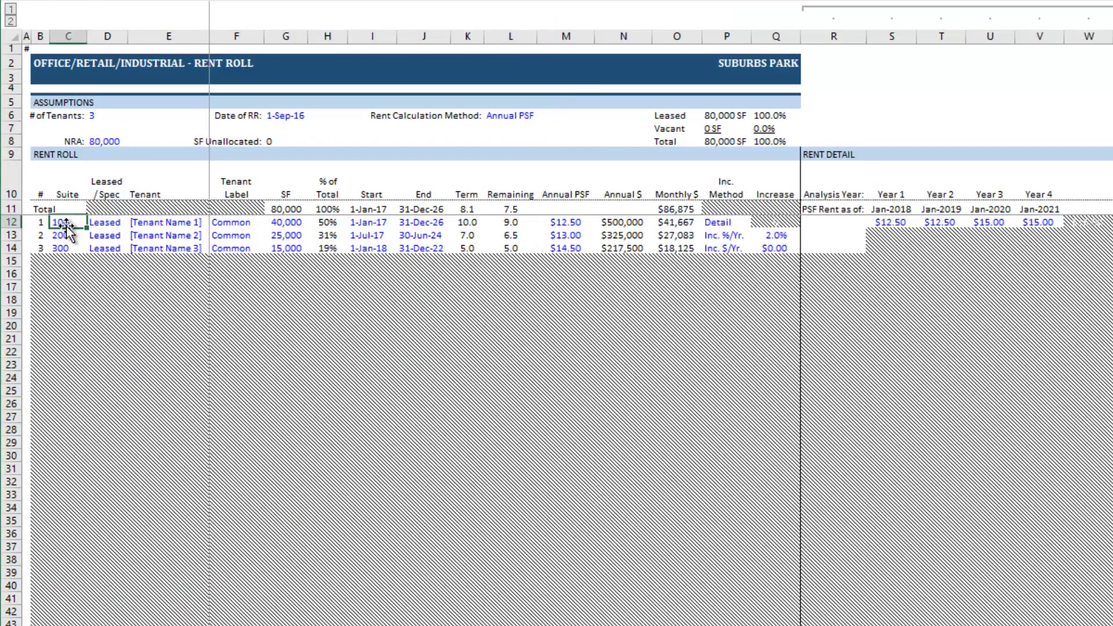
# Set the number of tenants to 6, then review the future tenant assumptions and first tenant's New TI
pyautogui.click(117, 119)
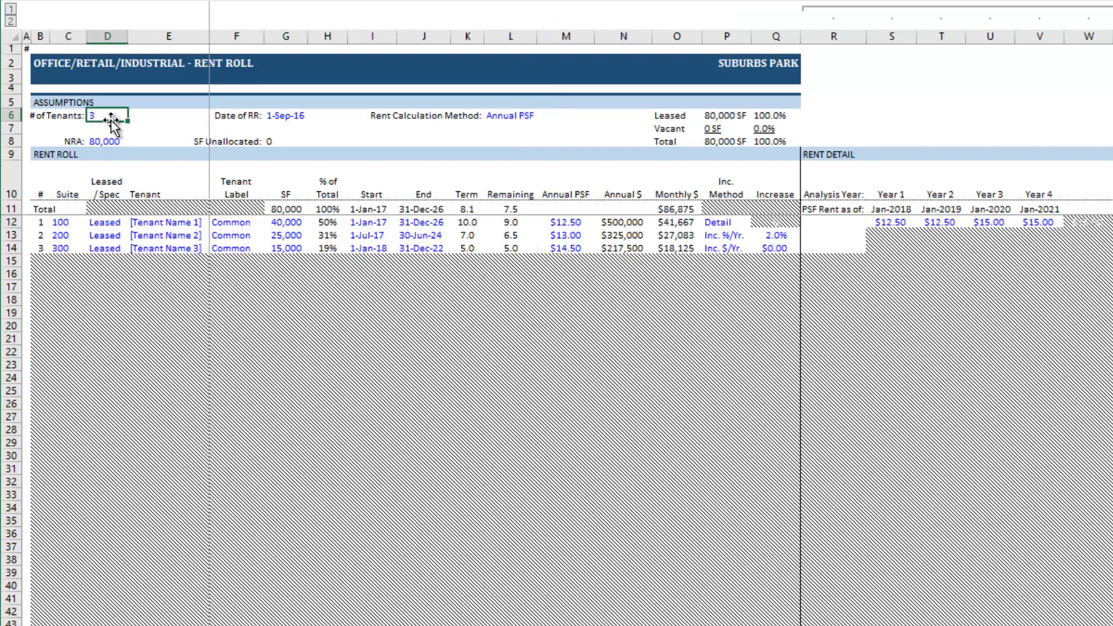
pyautogui.press('Return')
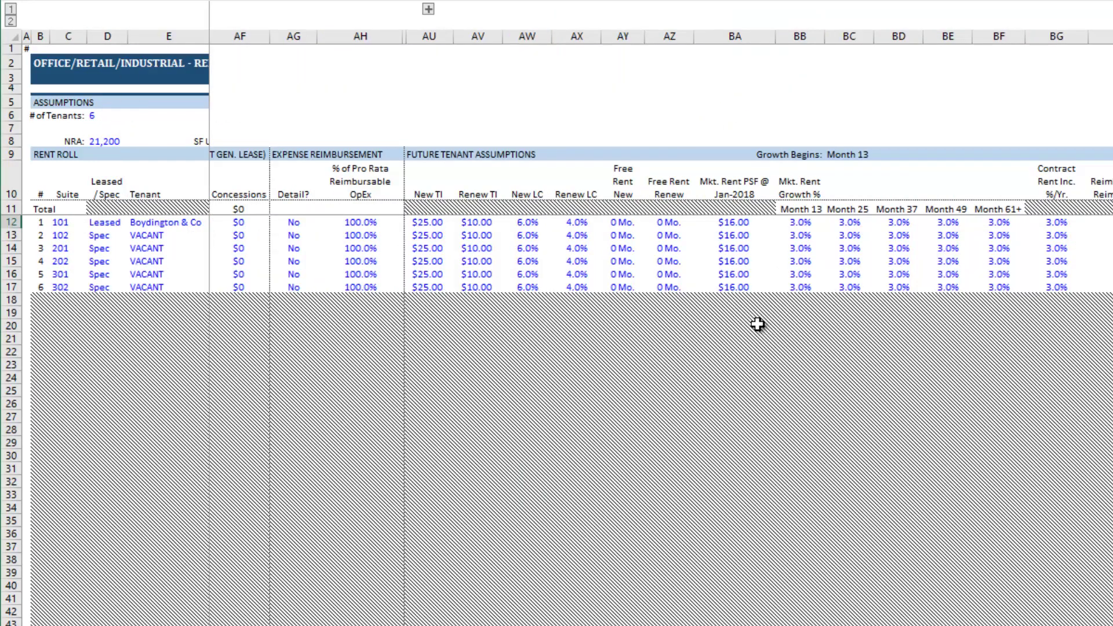
pyautogui.click(428, 155)
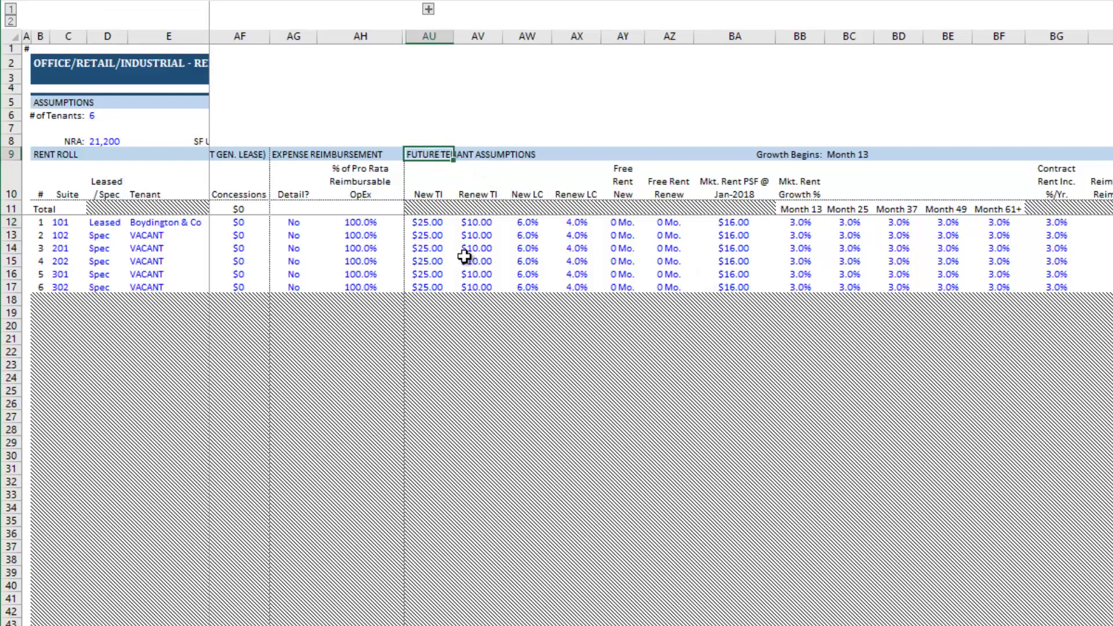
pyautogui.click(433, 222)
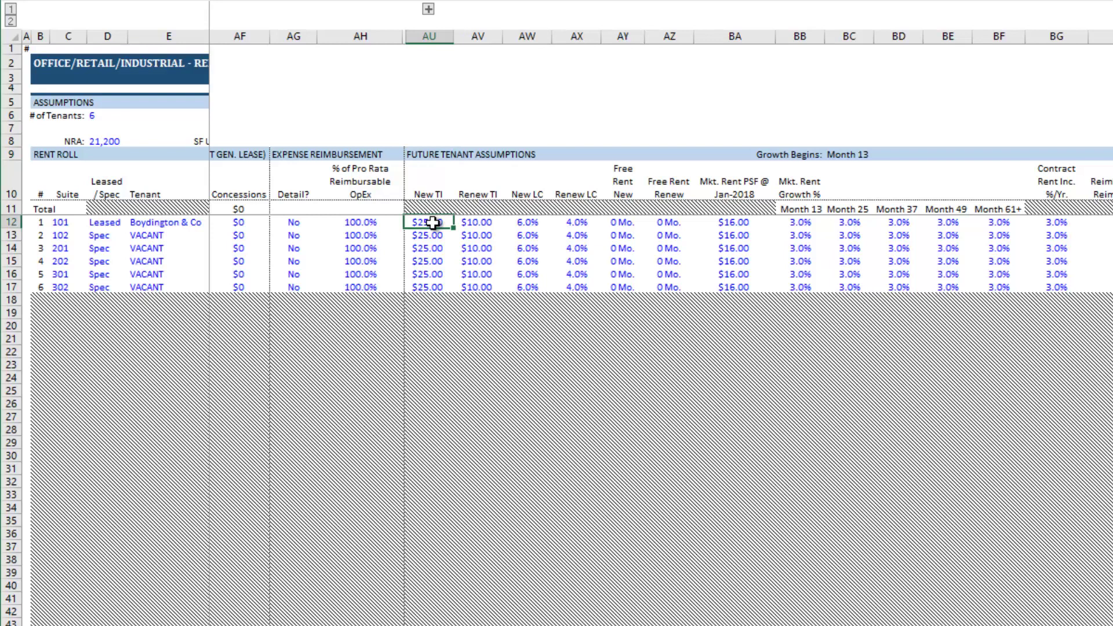
pyautogui.press('Left')
pyautogui.press('Left')
pyautogui.press('Left')
pyautogui.press('Left')
pyautogui.press('Left')
pyautogui.press('Left')
pyautogui.press('Left')
pyautogui.press('Left')
pyautogui.press('Left')
pyautogui.press('Left')
pyautogui.press('Left')
pyautogui.press('Left')
pyautogui.press('Left')
pyautogui.press('Left')
pyautogui.press('Left')
pyautogui.press('Left')
pyautogui.press('Left')
pyautogui.press('Left')
pyautogui.press('Left')
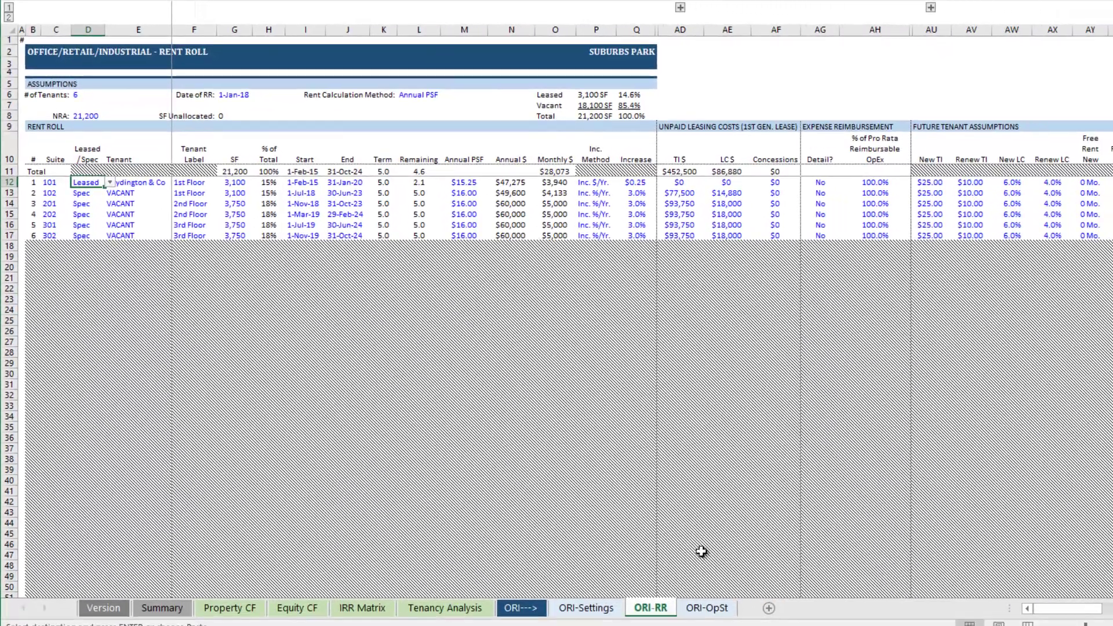
# On the ORI-OpSt sheet, apply 3% growth to the Parking, Antenna and Misc. income lines
pyautogui.click(707, 608)
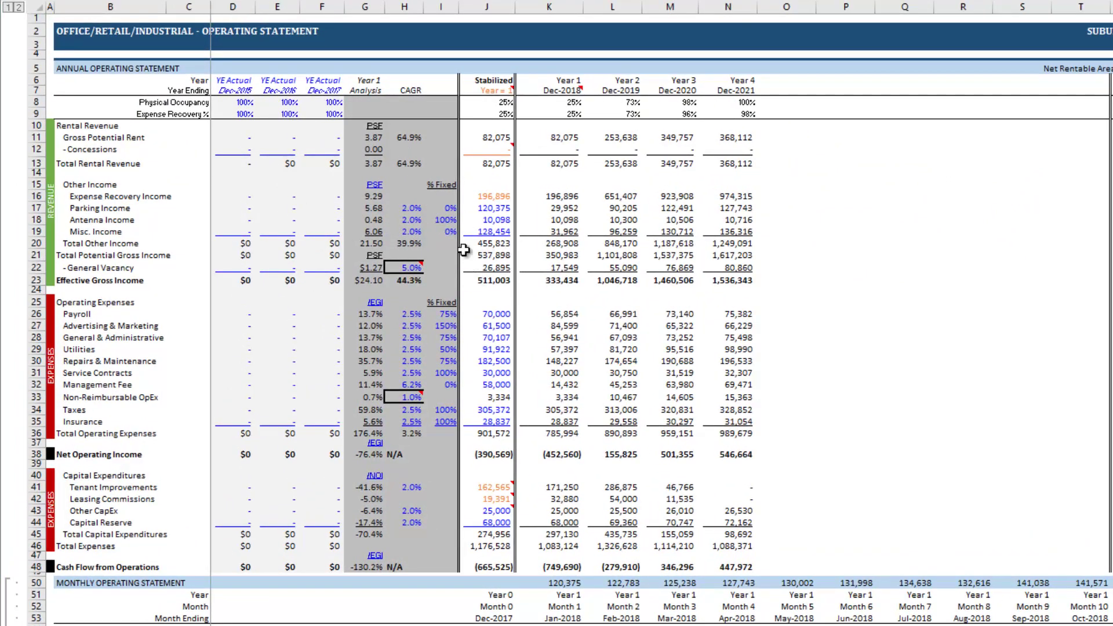
pyautogui.moveTo(409, 208); pyautogui.dragTo(413, 232)
pyautogui.write('3')
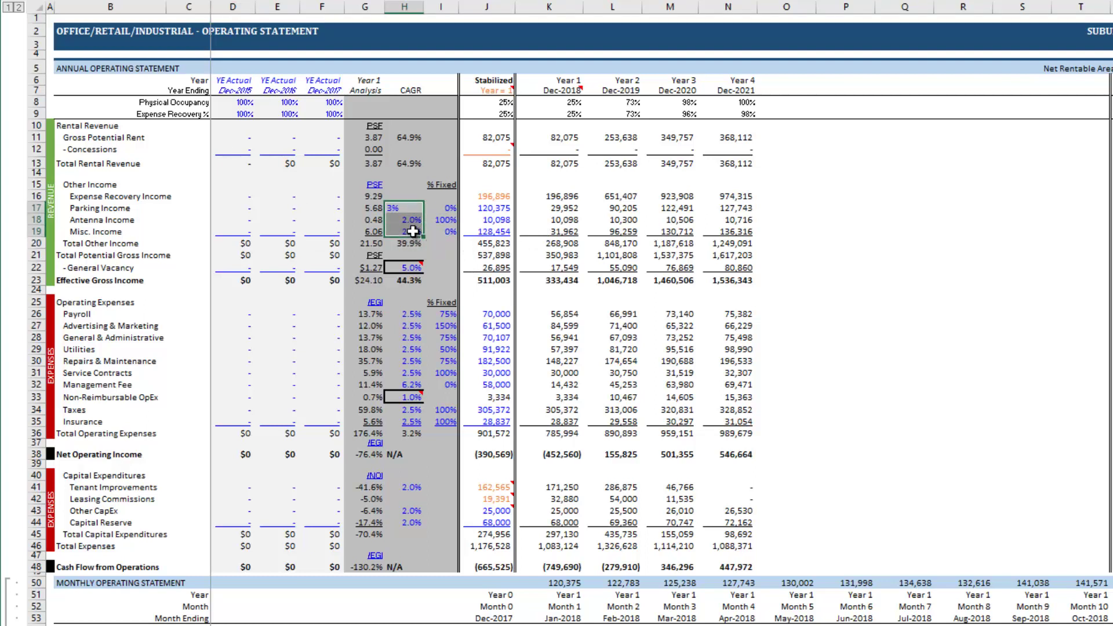
pyautogui.hotkey('ctrl', 'Return')
# Enter stabilized other income: Parking 0, Antenna 15,000 and Misc. 7,500
pyautogui.press('Right')
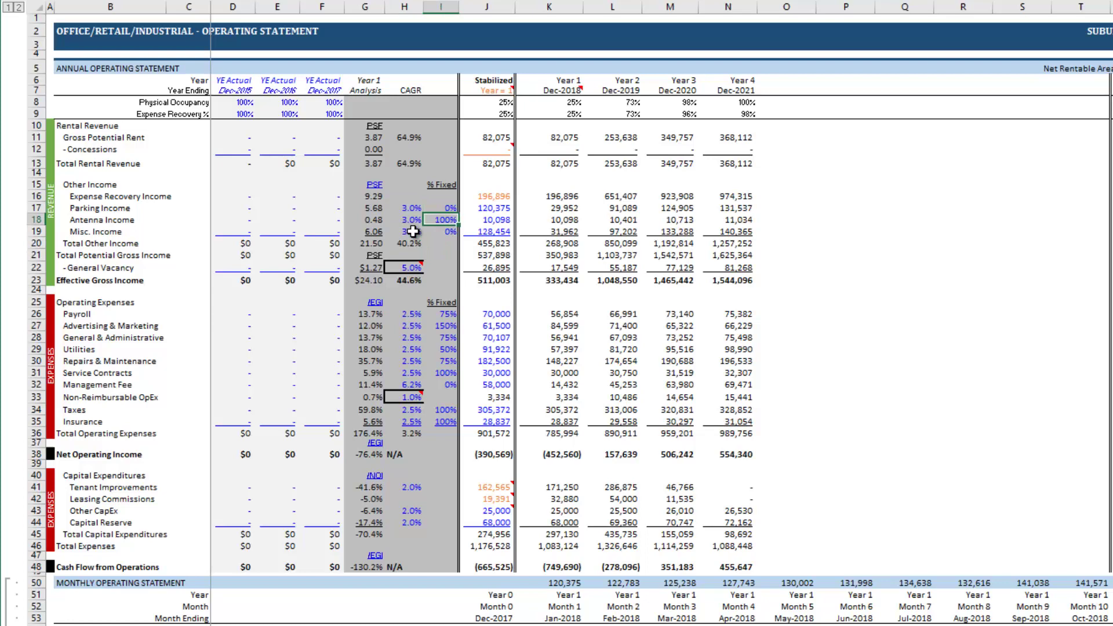
pyautogui.press('Right')
pyautogui.write('0')
pyautogui.press('Return')
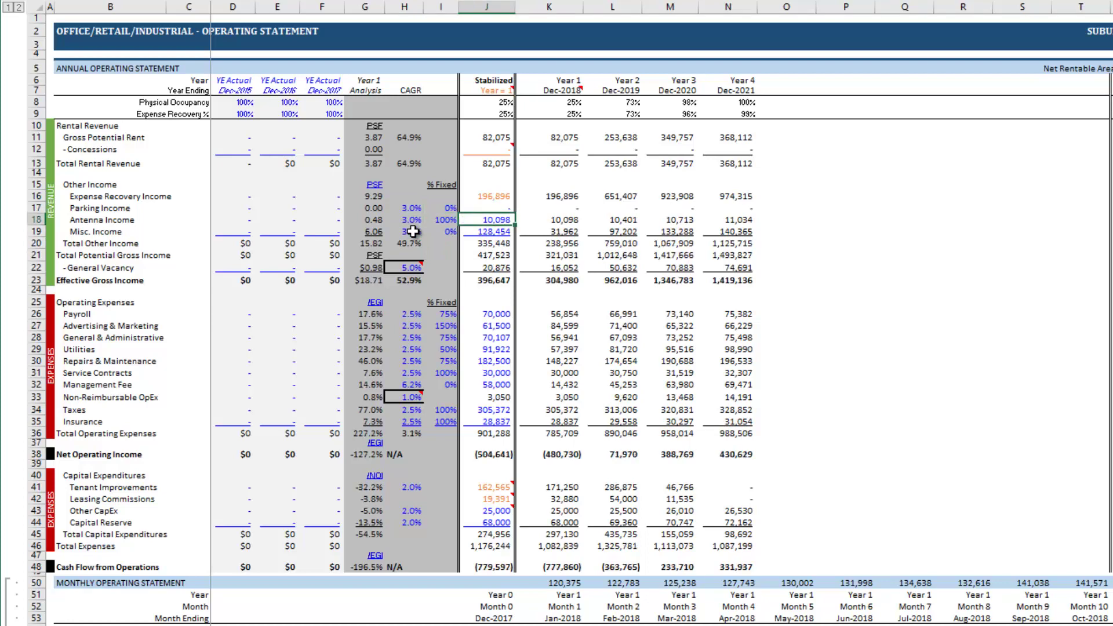
pyautogui.write('15000')
pyautogui.press('Return')
pyautogui.press('Up')
pyautogui.press('Left')
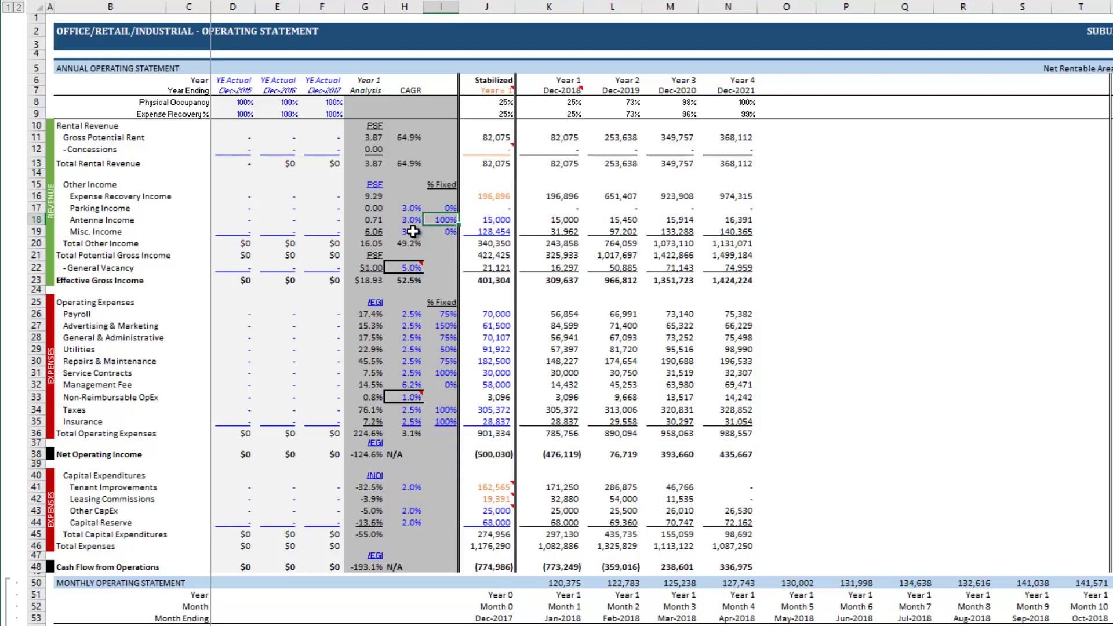
pyautogui.press('Right')
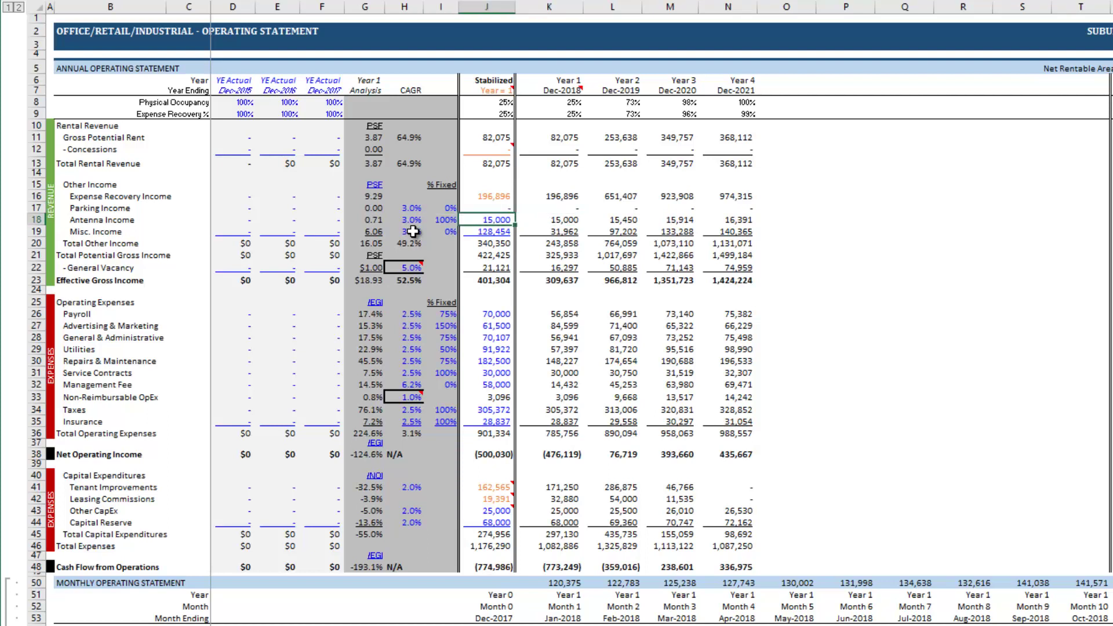
pyautogui.press('Down')
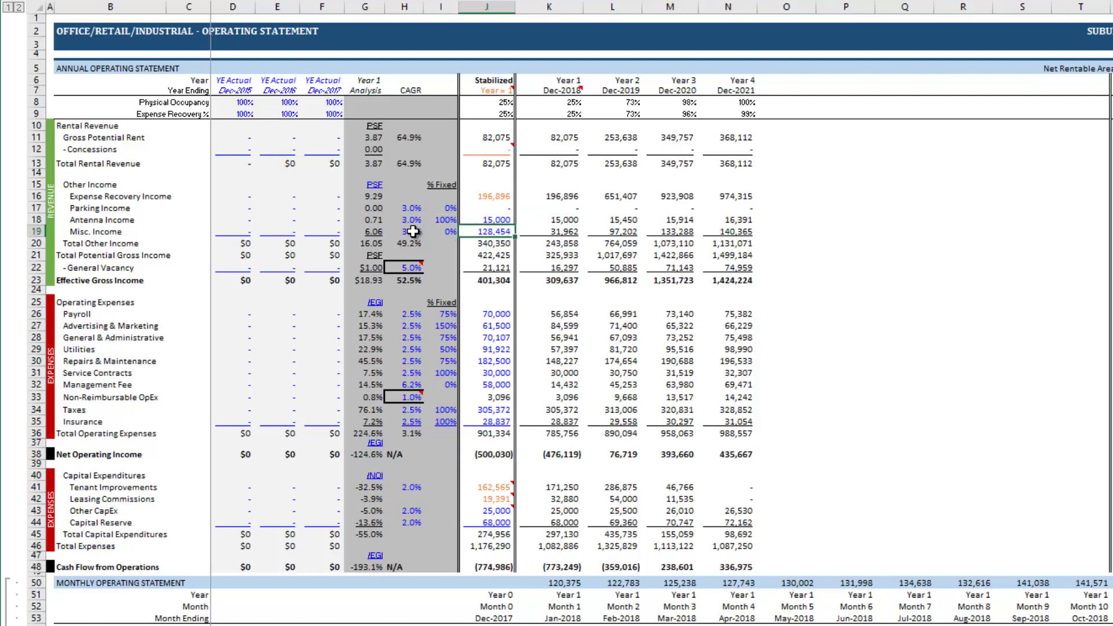
pyautogui.write('7500')
pyautogui.press('Left')
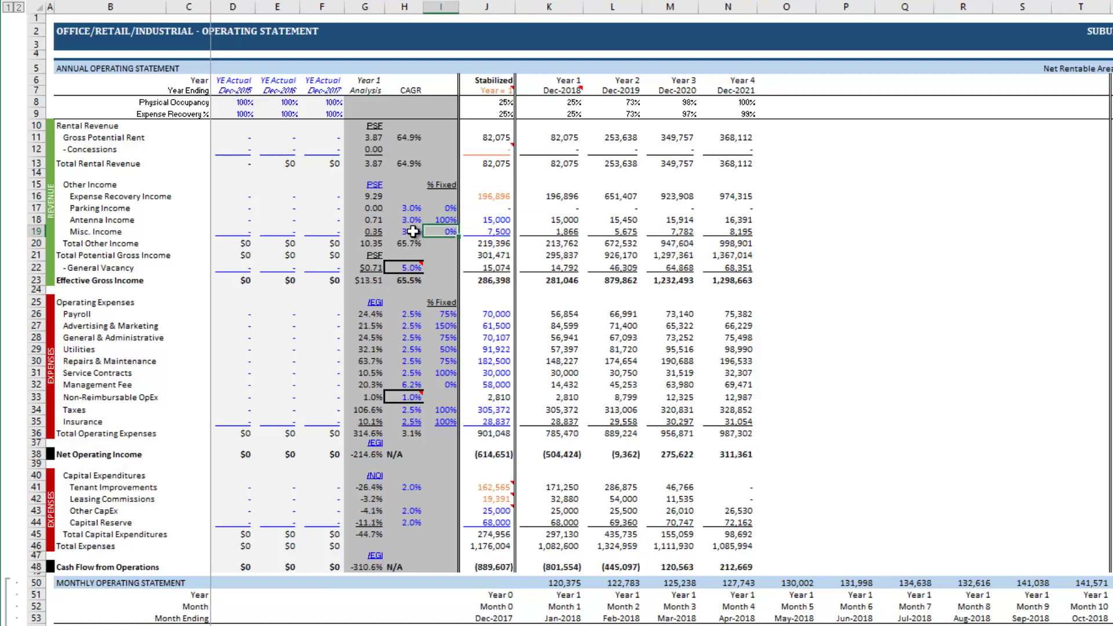
pyautogui.press('Right')
pyautogui.press('Right')
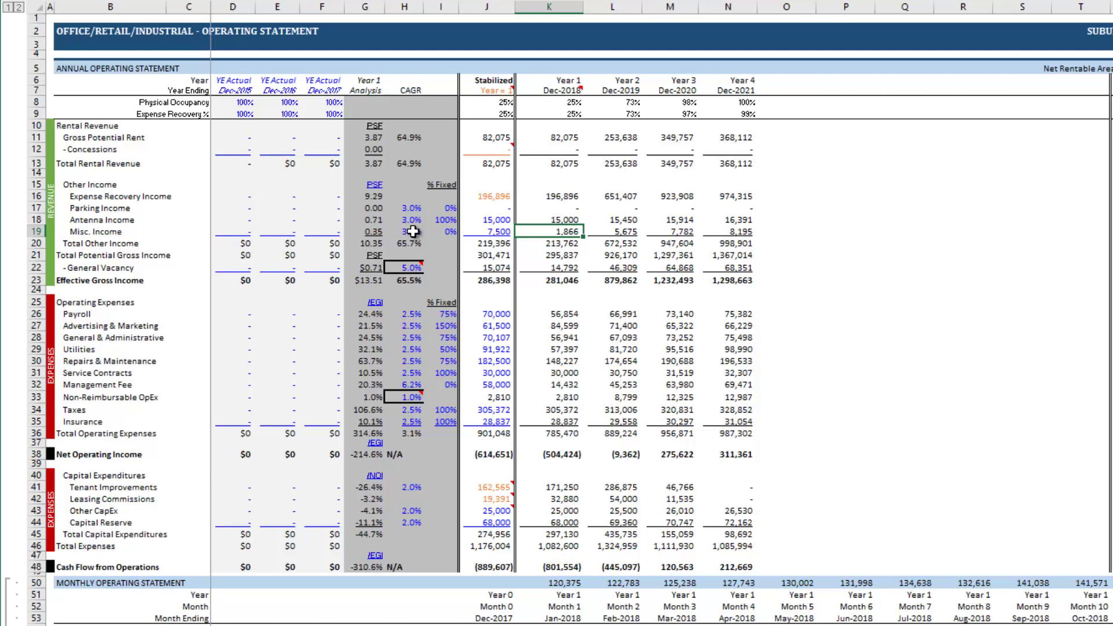
pyautogui.press('Left')
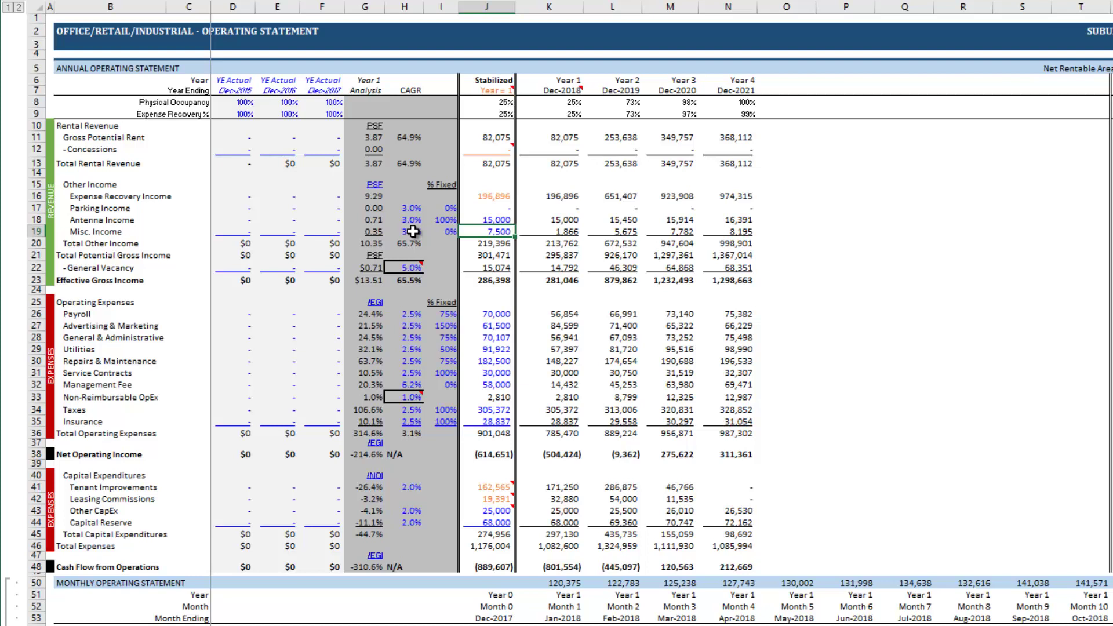
# Review the Misc. income growth rate and yearly values, then the stabilized payroll expense
pyautogui.click(413, 231)
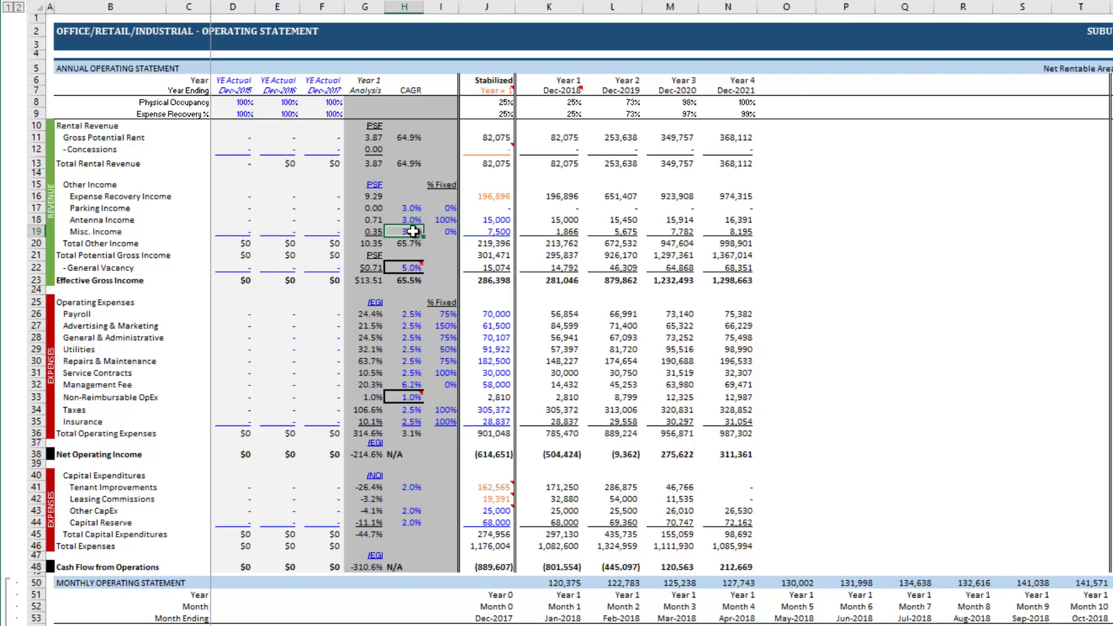
pyautogui.press('Right')
pyautogui.press('Right')
pyautogui.press('Right')
pyautogui.press('Right')
pyautogui.press('Right')
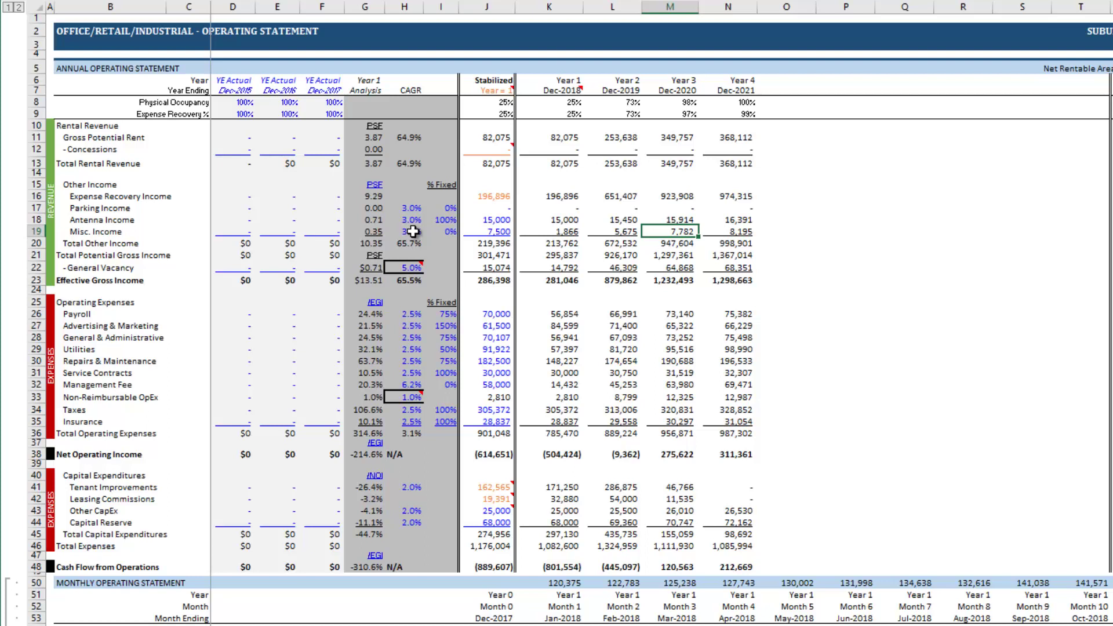
pyautogui.click(487, 232)
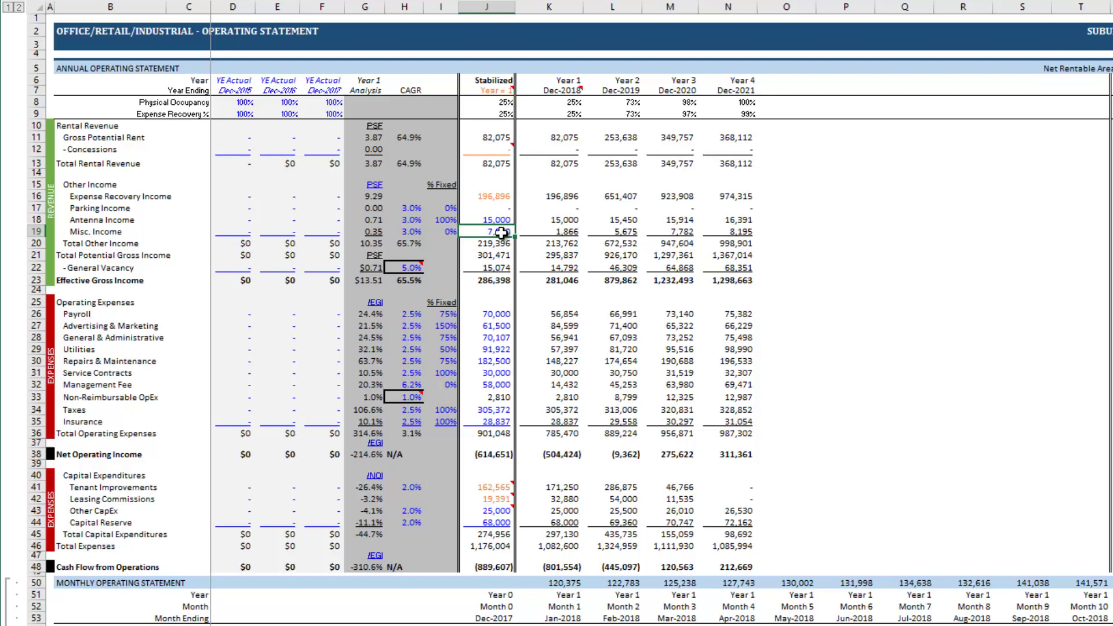
pyautogui.click(499, 316)
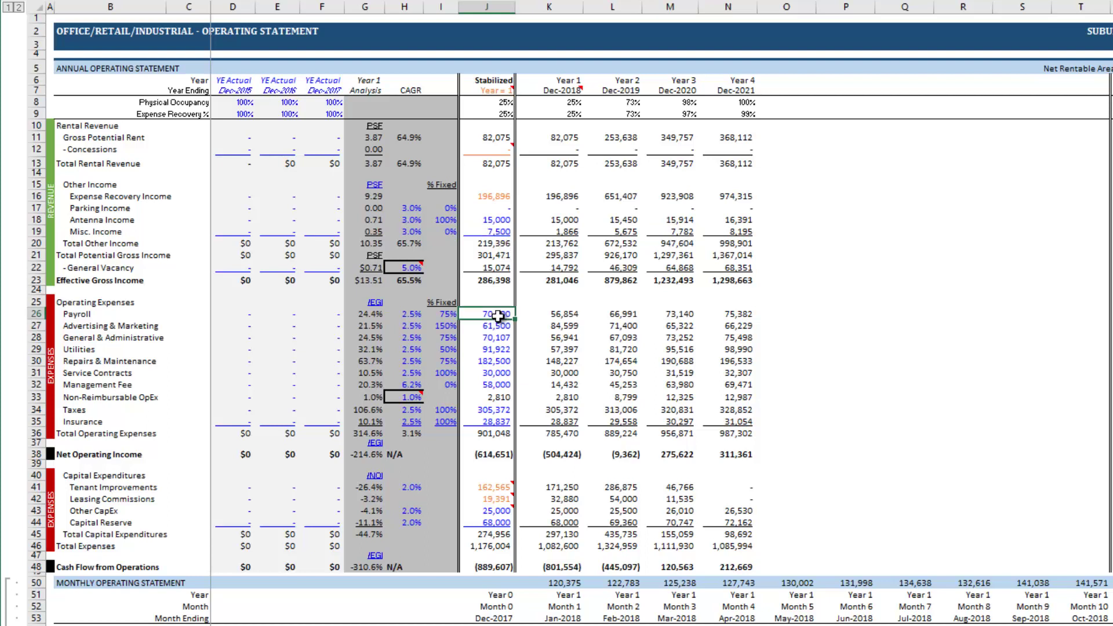
# Apply 2.0% growth to Payroll through Management Fee and to Taxes and Insurance, skipping Non-Reimbursable OpEx
pyautogui.click(414, 316)
pyautogui.moveTo(413, 316); pyautogui.dragTo(419, 383)
pyautogui.write('2')
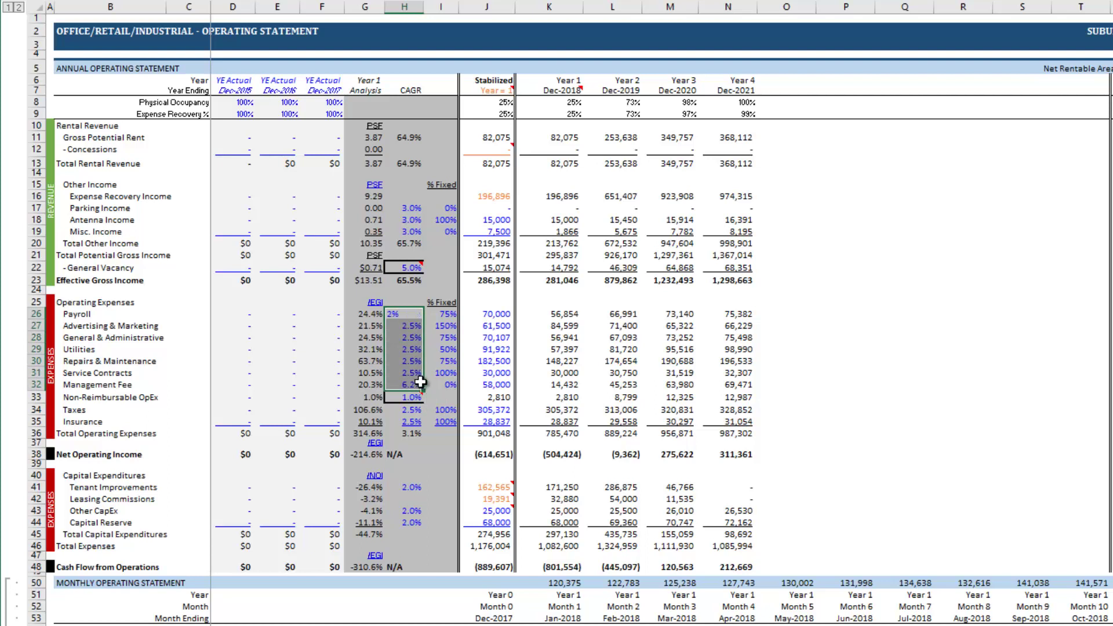
pyautogui.hotkey('ctrl', 'Return')
pyautogui.press('Down')
pyautogui.press('Down')
pyautogui.press('Down')
pyautogui.press('Down')
pyautogui.press('Down')
pyautogui.press('Down')
pyautogui.press('Down')
pyautogui.press('Down')
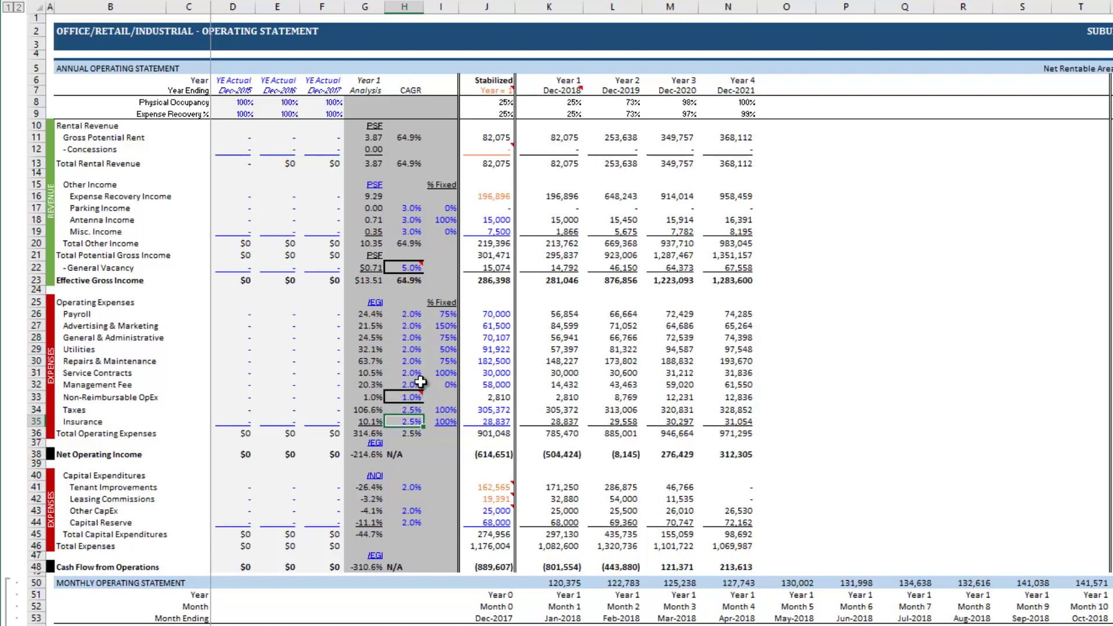
pyautogui.hotkey('shift', 'Down')
pyautogui.write('2')
pyautogui.hotkey('ctrl', 'Return')
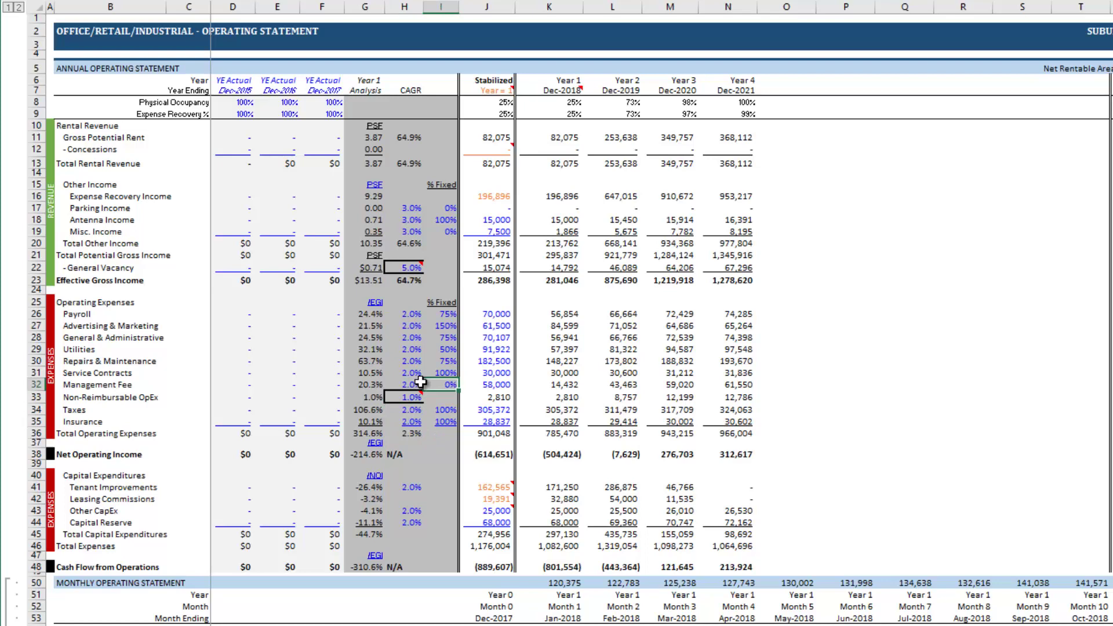
pyautogui.press('Right')
pyautogui.press('Up')
pyautogui.press('Up')
pyautogui.press('Up')
pyautogui.press('Up')
pyautogui.press('Up')
pyautogui.press('Right')
pyautogui.press('Up')
pyautogui.press('Up')
pyautogui.press('Up')
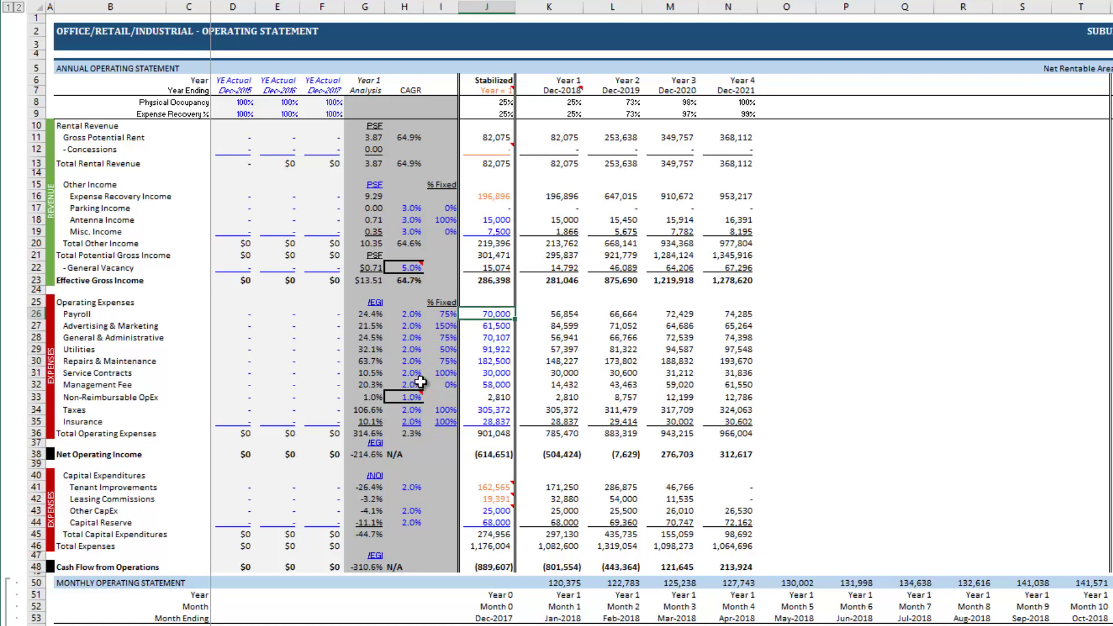
pyautogui.hotkey('alt', 'Tab')
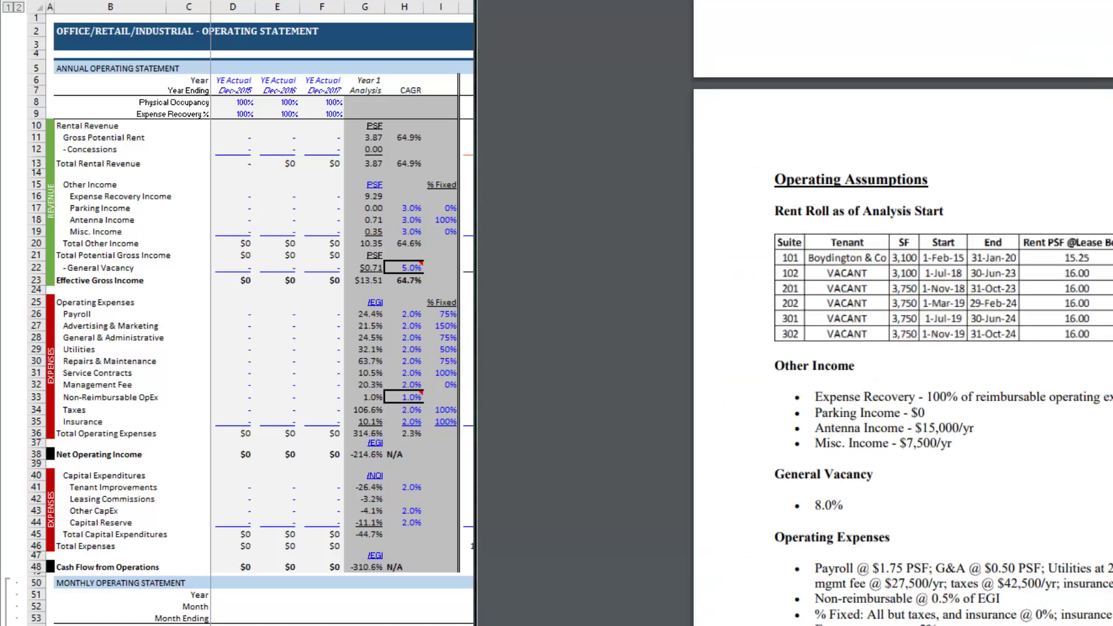
# Scroll the assumptions PDF to Capital Expenditures and enter its expense amounts into column J
pyautogui.scroll(-5, 1078, 439)
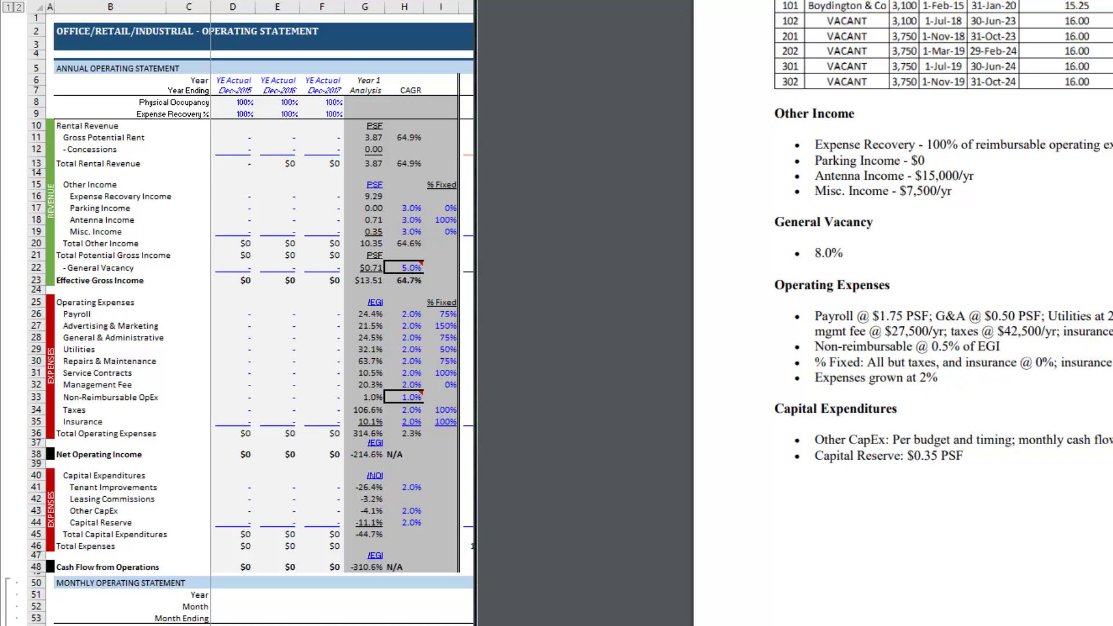
pyautogui.click(446, 331)
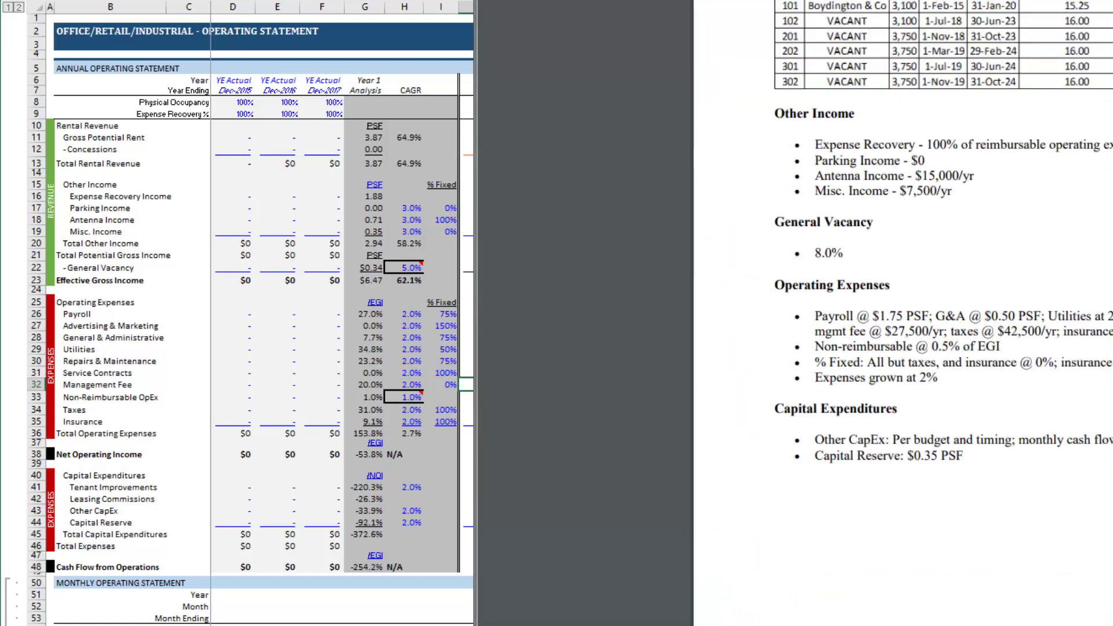
pyautogui.hotkey('alt', 'Tab')
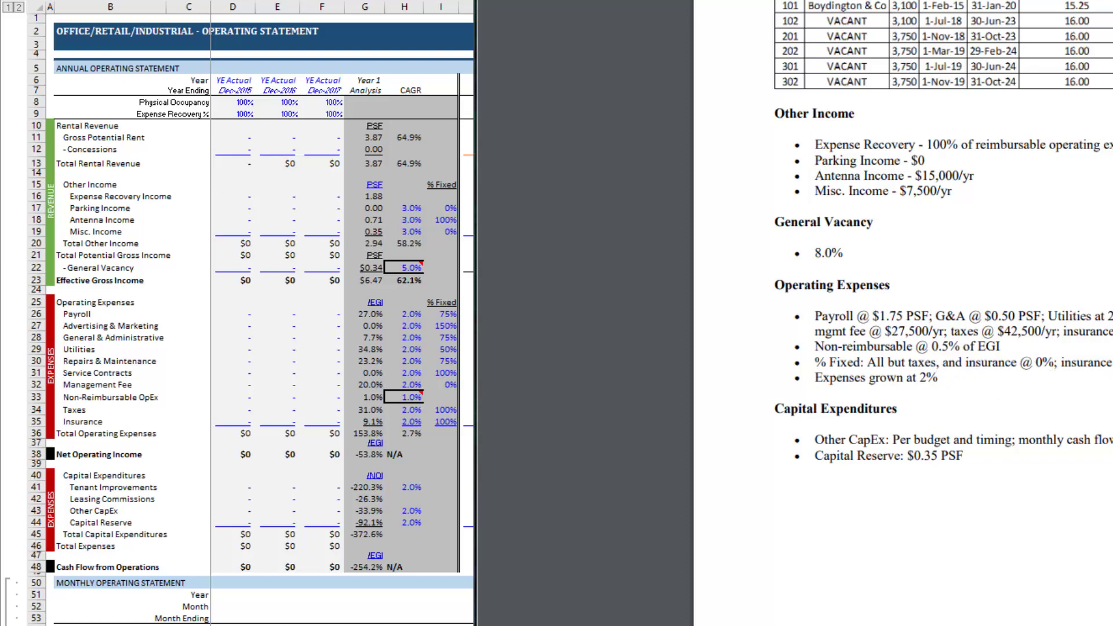
# Set % Fixed to 0% for Payroll through Management Fee and 75% for Taxes
pyautogui.click(464, 388)
pyautogui.click(446, 314)
pyautogui.moveTo(449, 332); pyautogui.dragTo(447, 380)
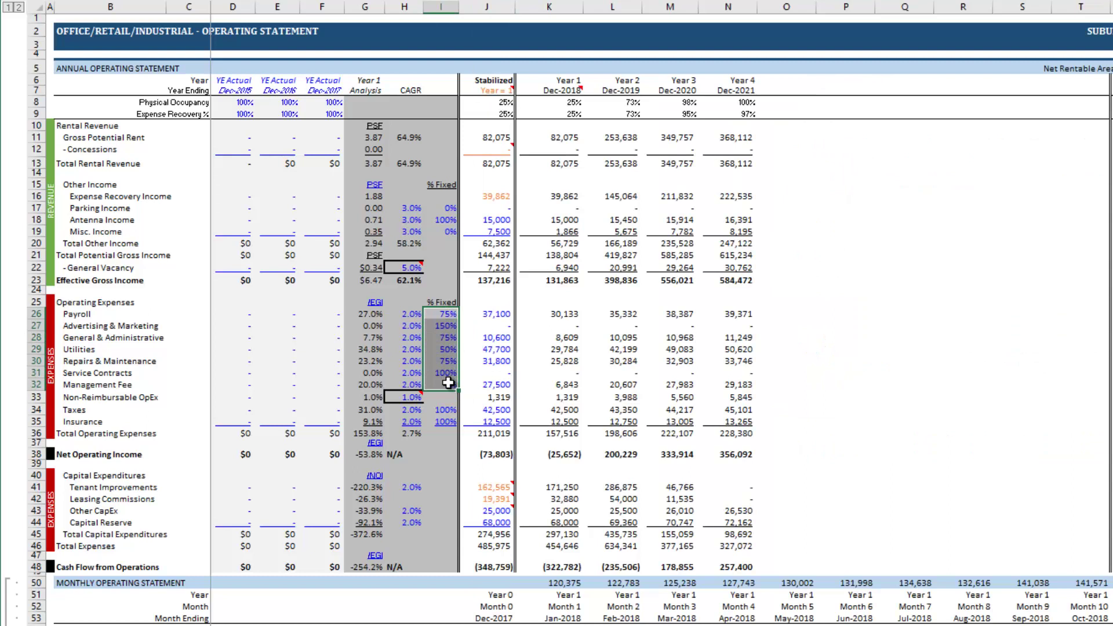
pyautogui.write('0')
pyautogui.hotkey('ctrl', 'Return')
pyautogui.press('Down')
pyautogui.press('Down')
pyautogui.press('Down')
pyautogui.press('Down')
pyautogui.press('Down')
pyautogui.press('Down')
pyautogui.press('Down')
pyautogui.press('Down')
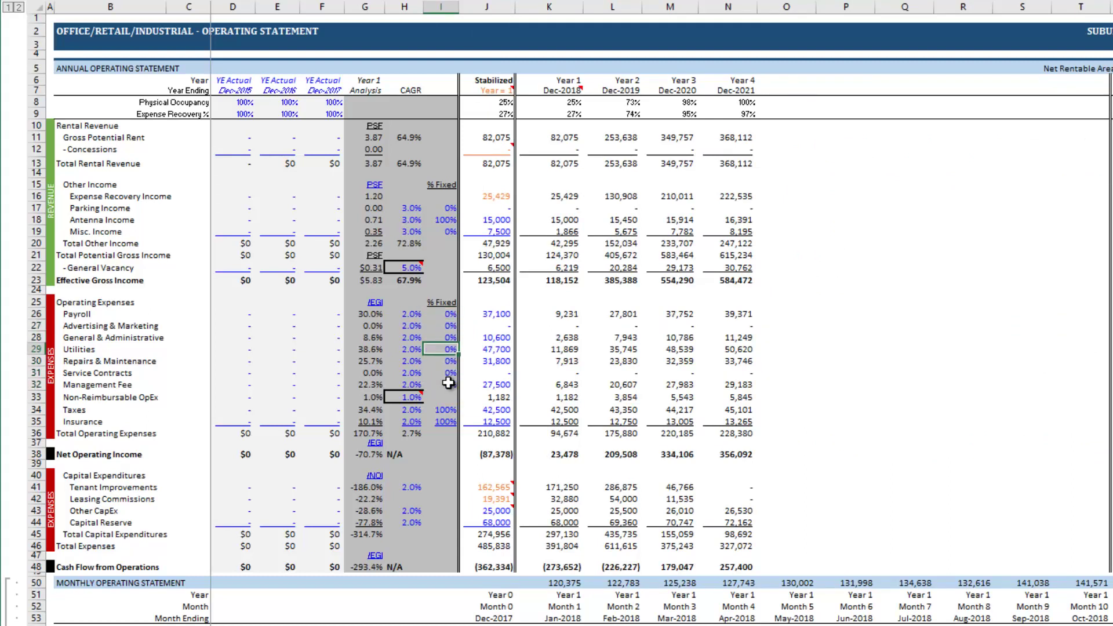
pyautogui.write('75')
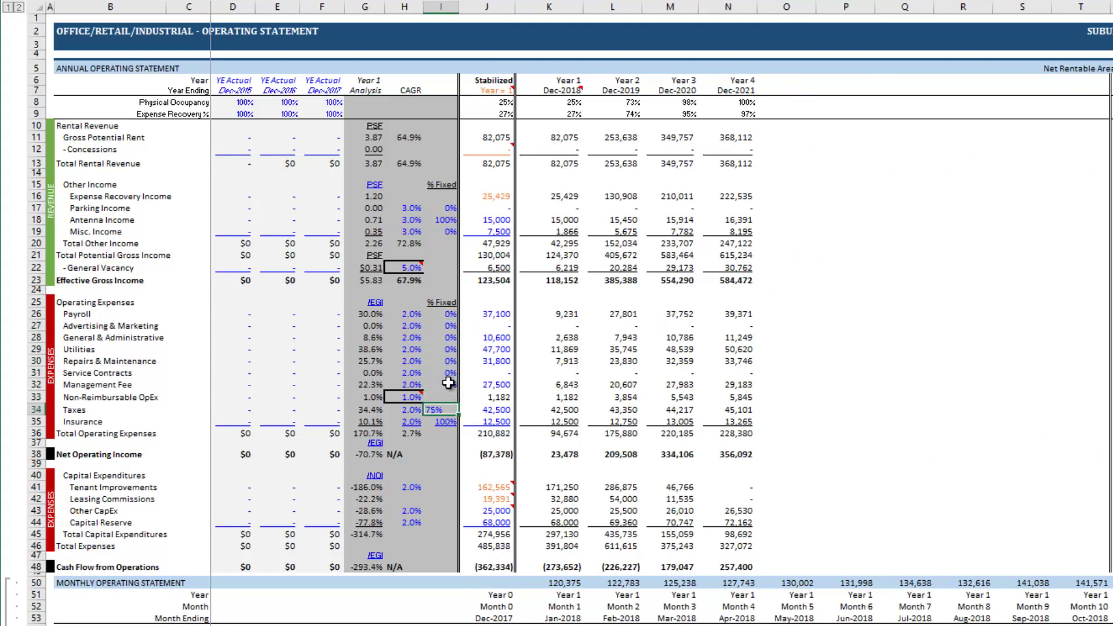
pyautogui.press('Tab')
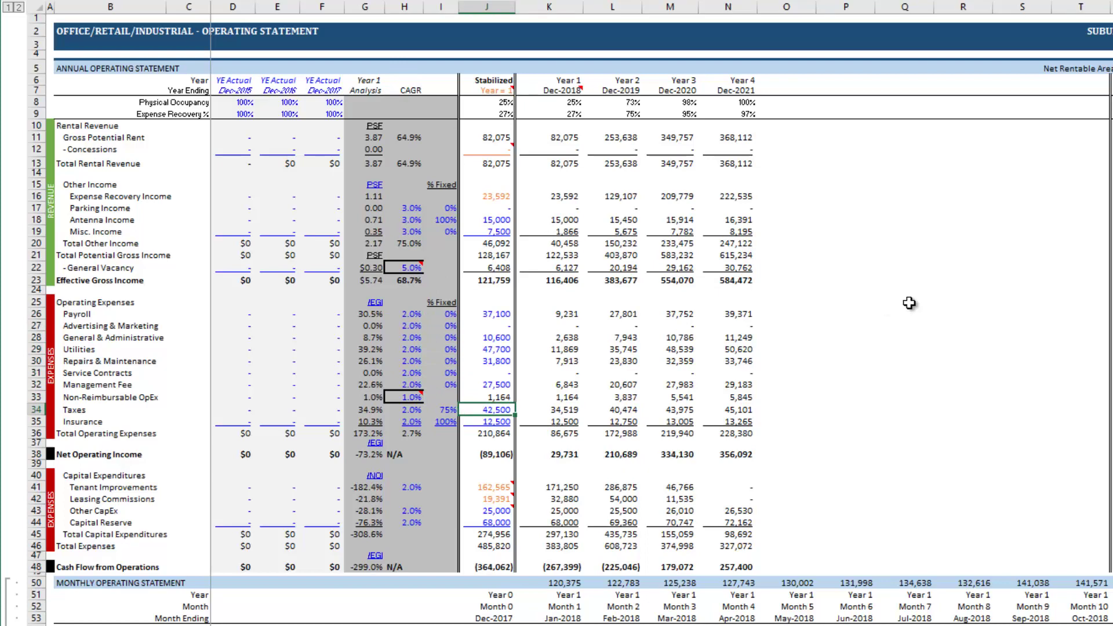
# After checking the property notes, set Non-Reimbursable OpEx to 0.5% of EGI and check stabilized NOI
pyautogui.hotkey('alt', 'Tab')
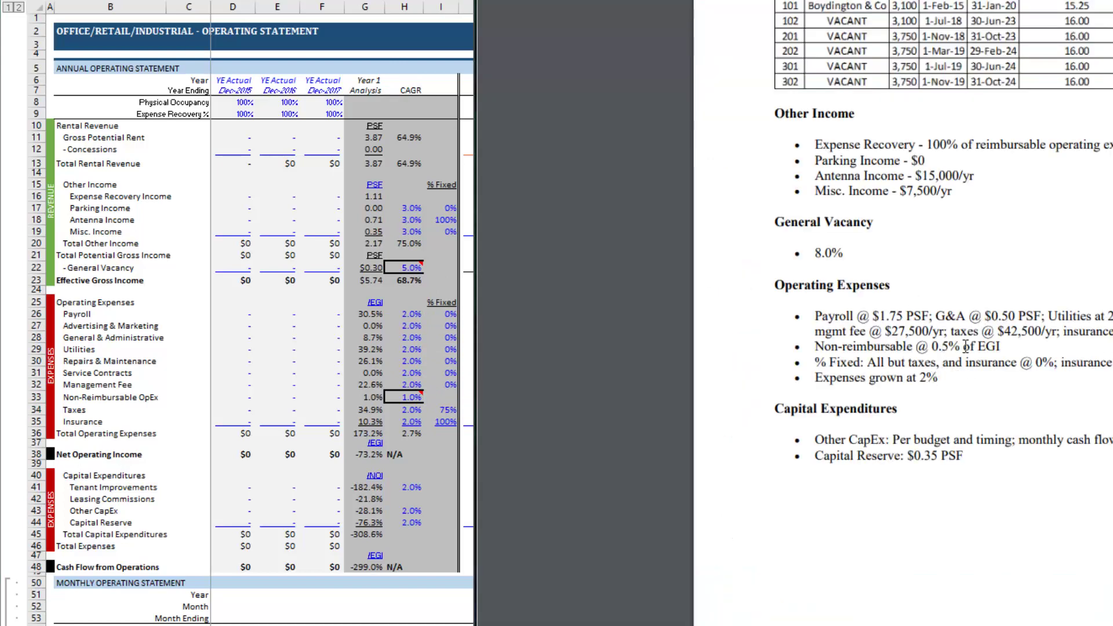
pyautogui.click(415, 397)
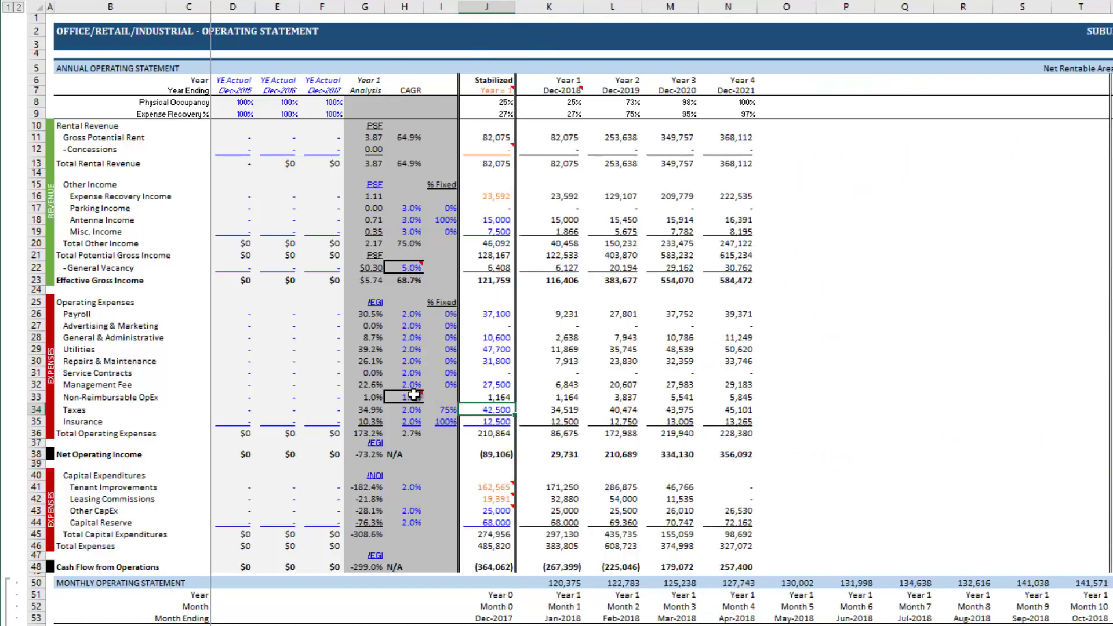
pyautogui.write('0.5')
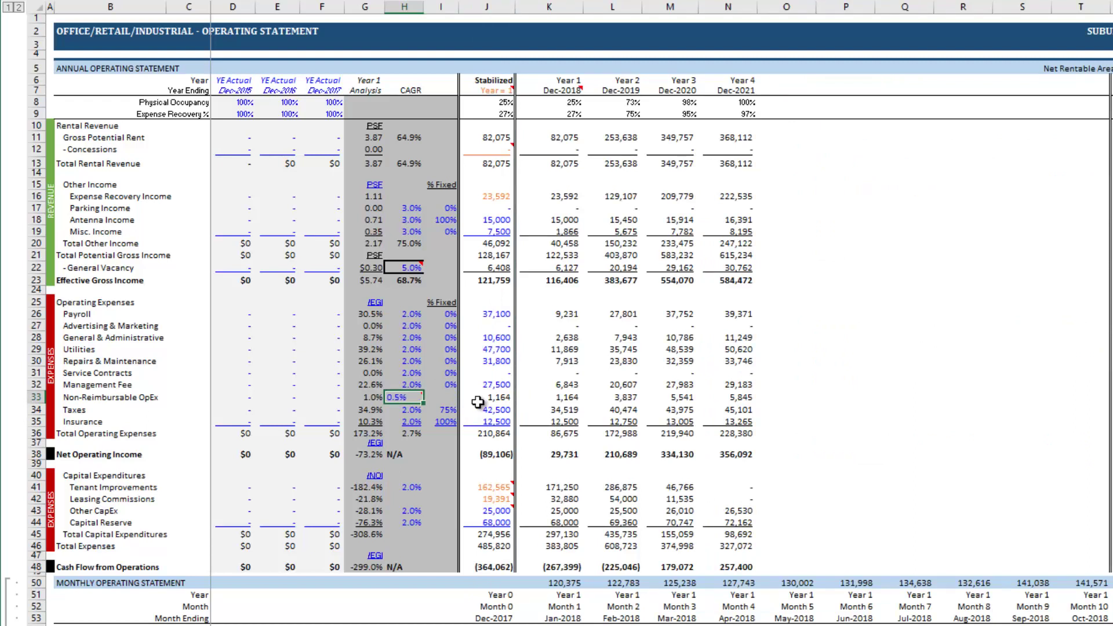
pyautogui.hotkey('ctrl', 'Return')
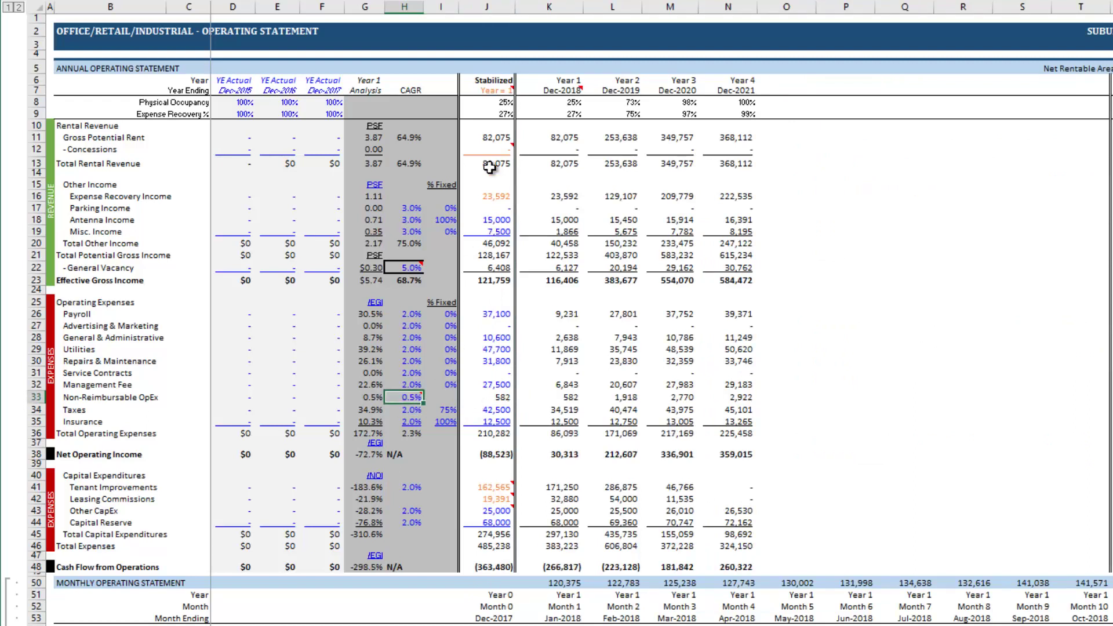
pyautogui.click(500, 454)
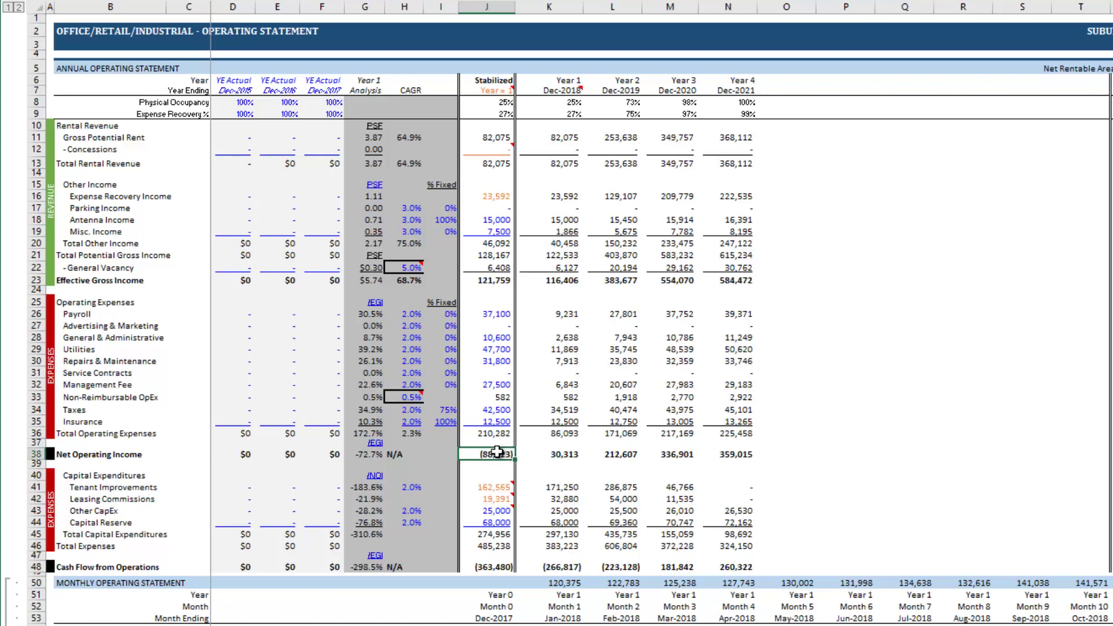
# Choose Year 3 from the J7 dropdown and confirm stabilized NOI in J38 reads 332,770
pyautogui.click(496, 83)
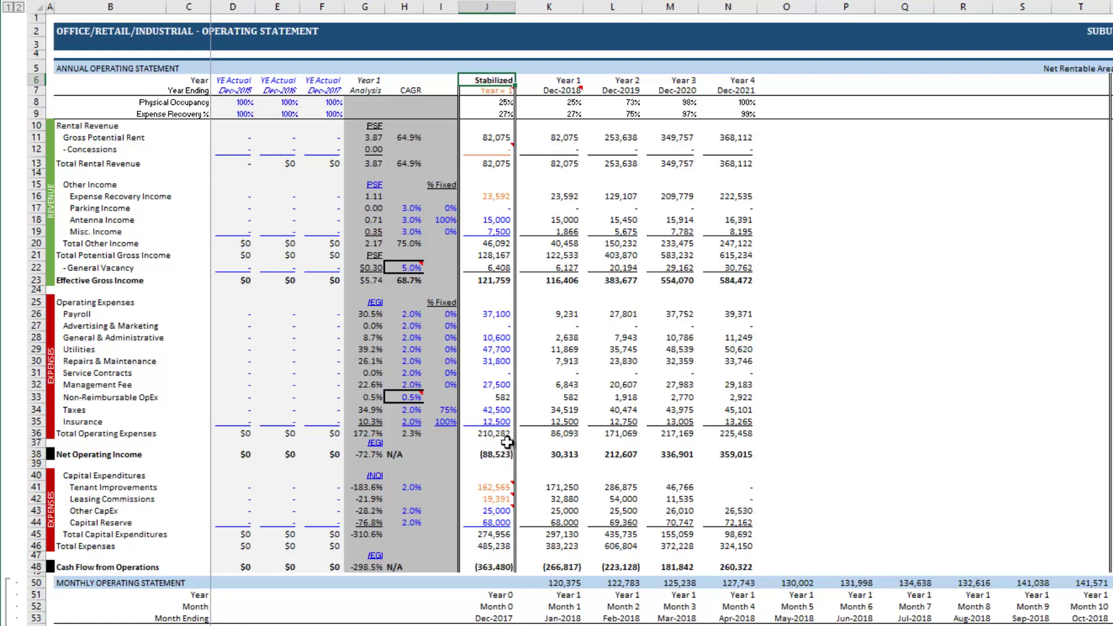
pyautogui.click(499, 90)
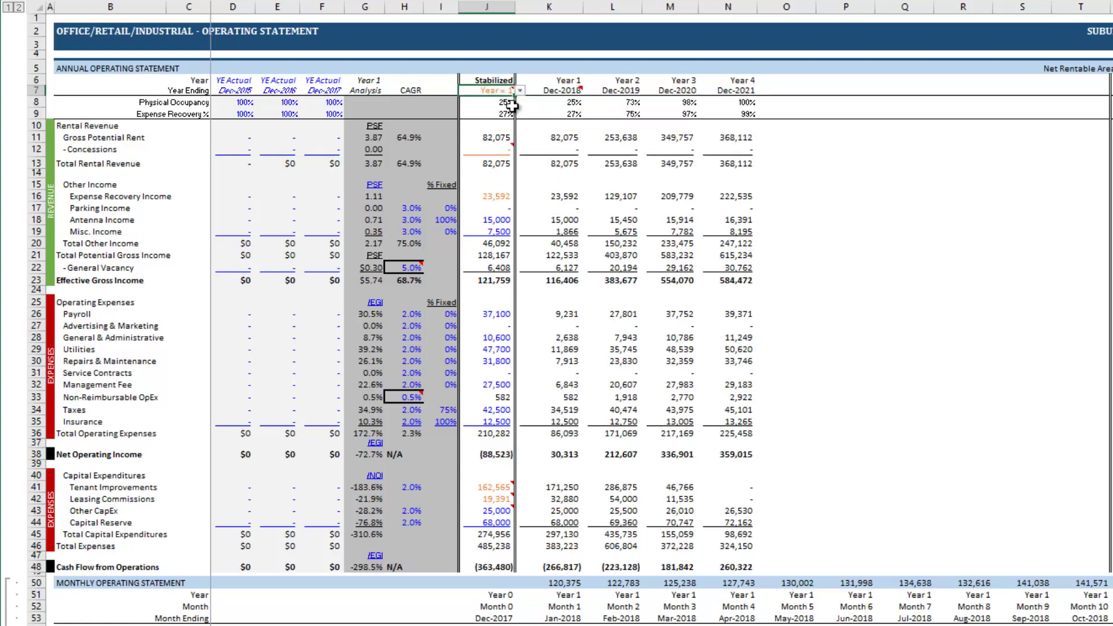
pyautogui.moveTo(498, 144)
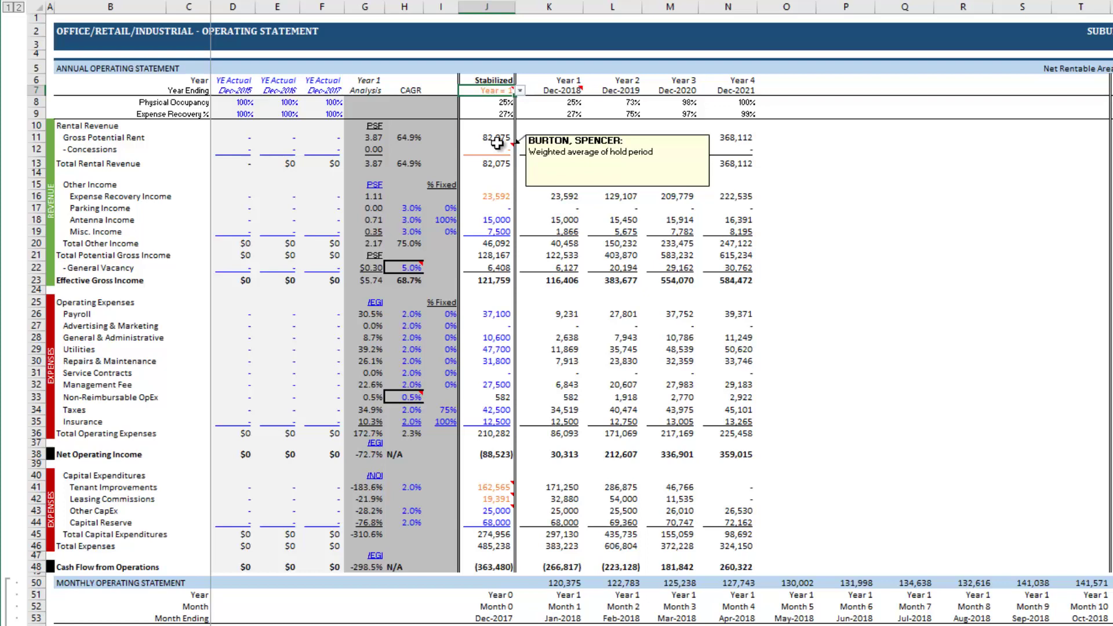
pyautogui.click(522, 90)
pyautogui.click(498, 119)
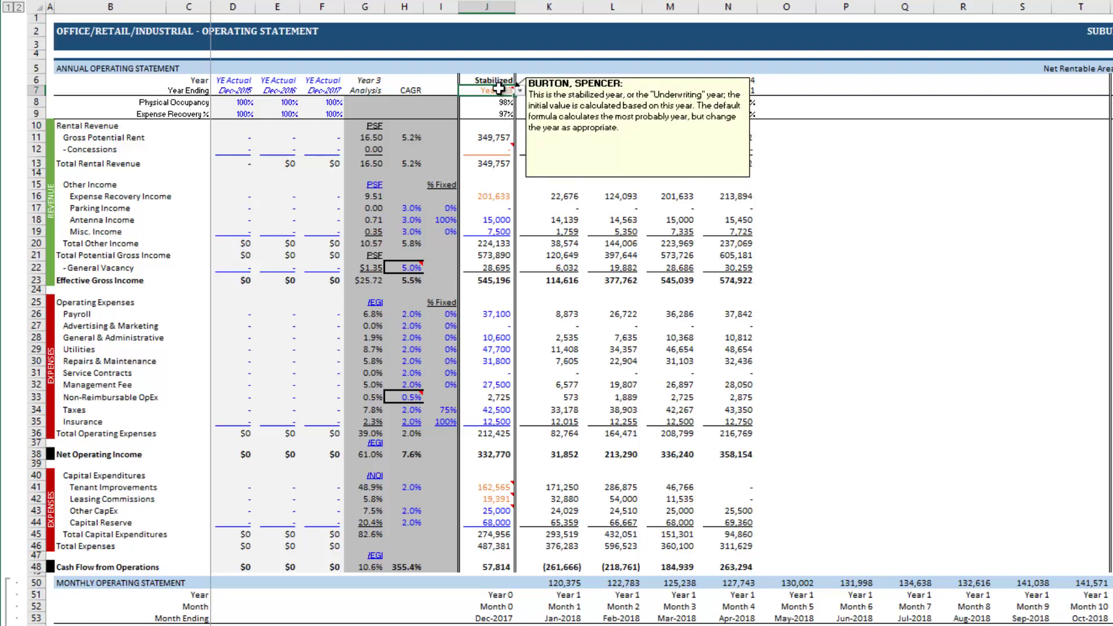
pyautogui.click(497, 454)
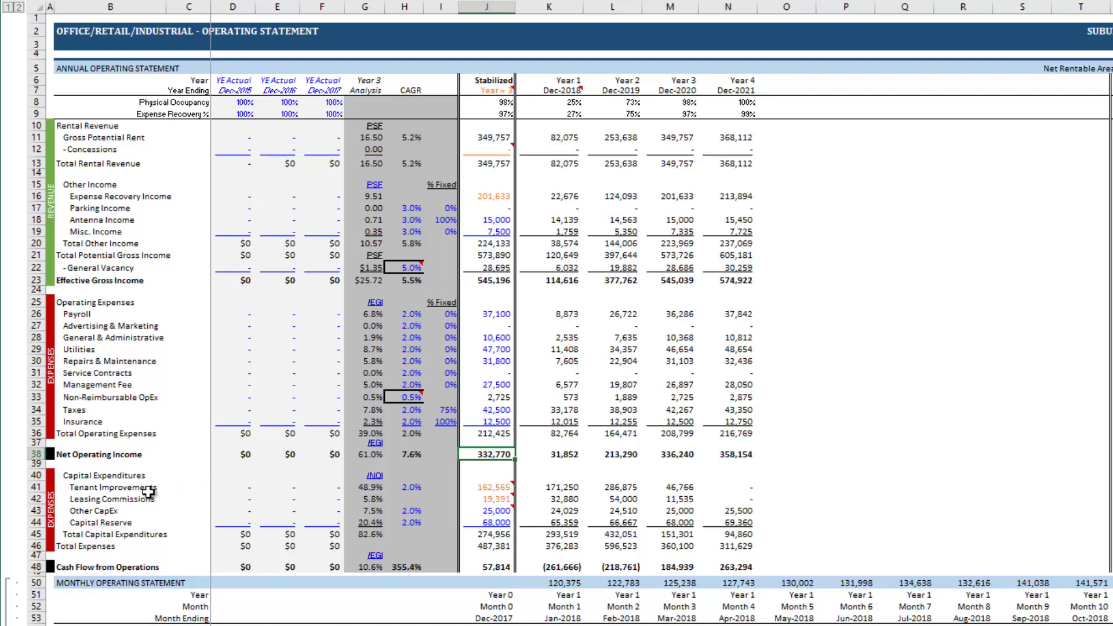
# Review the stabilized Tenant Improvements, Leasing Commissions, NOI and Cash Flow from Operations values
pyautogui.click(485, 487)
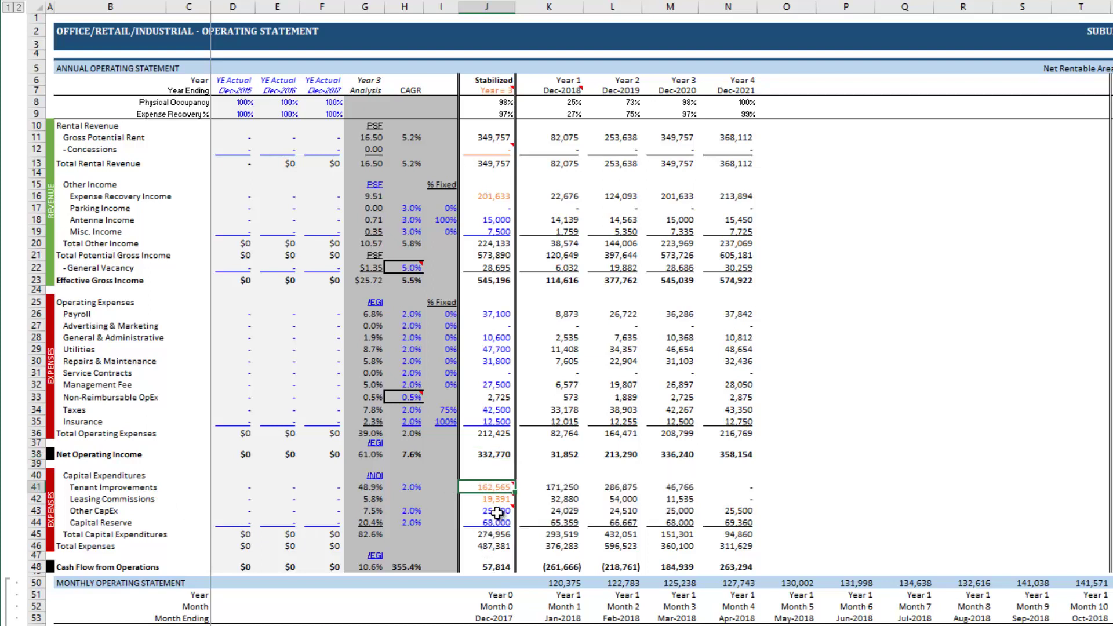
pyautogui.click(498, 502)
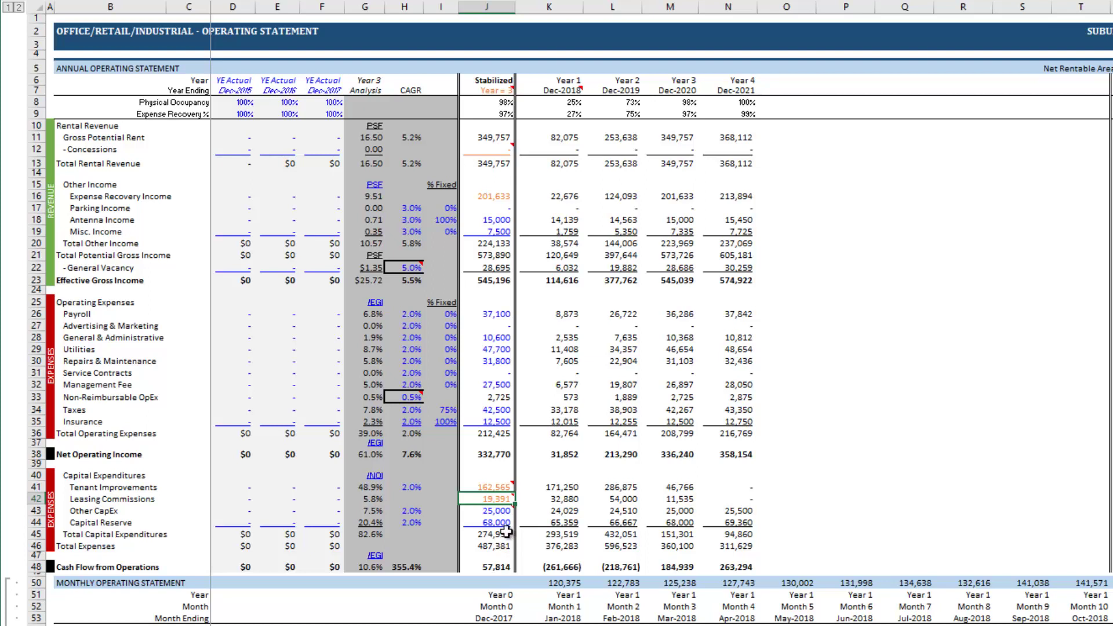
pyautogui.click(506, 454)
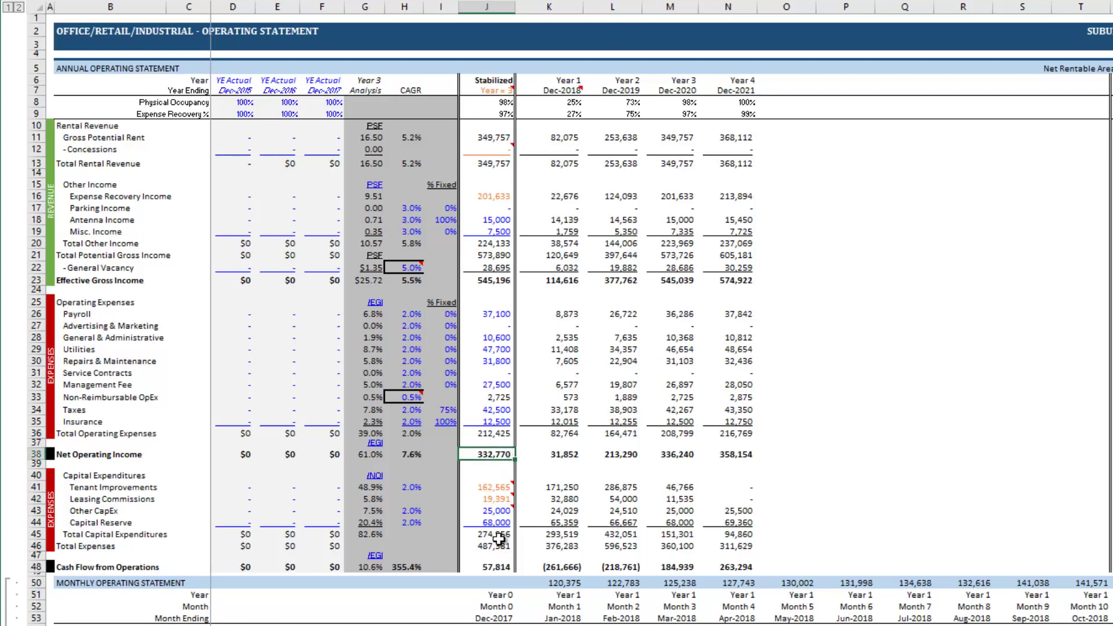
pyautogui.click(504, 566)
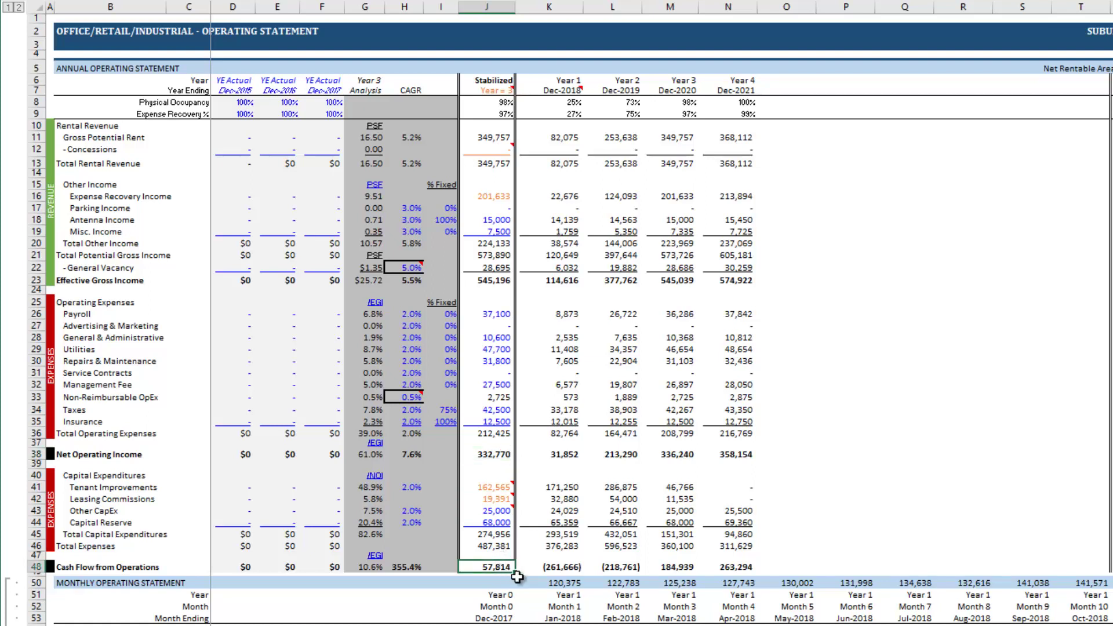
pyautogui.moveTo(502, 487); pyautogui.dragTo(504, 496)
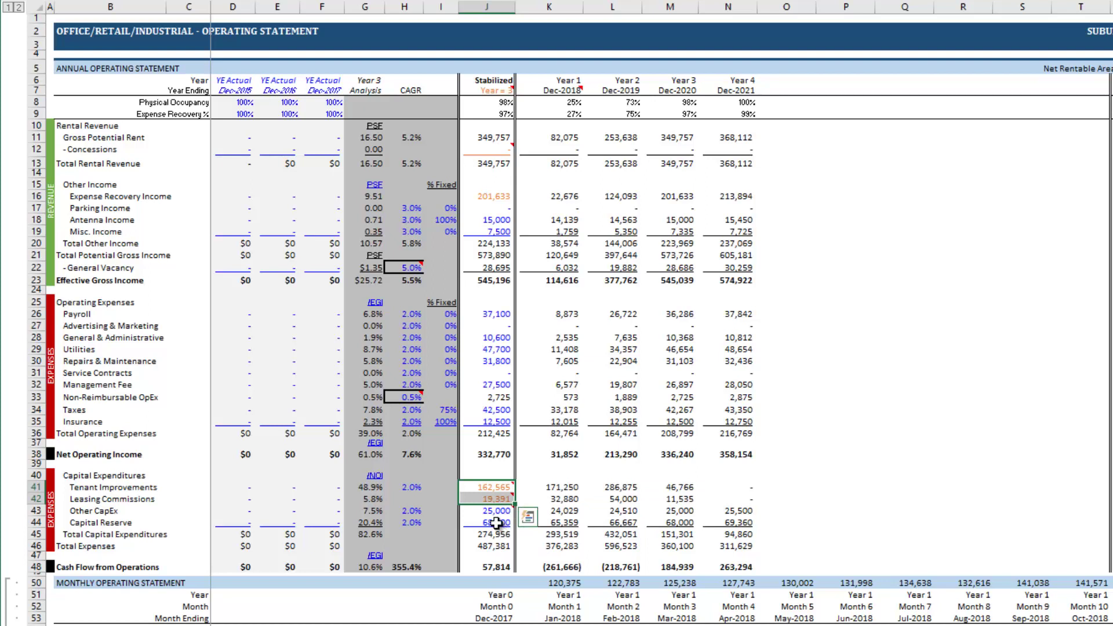
pyautogui.click(491, 455)
# Set Capital Reserve in J44 to =.35*nra (7,420) and clear Other CapEx in J43
pyautogui.click(495, 521)
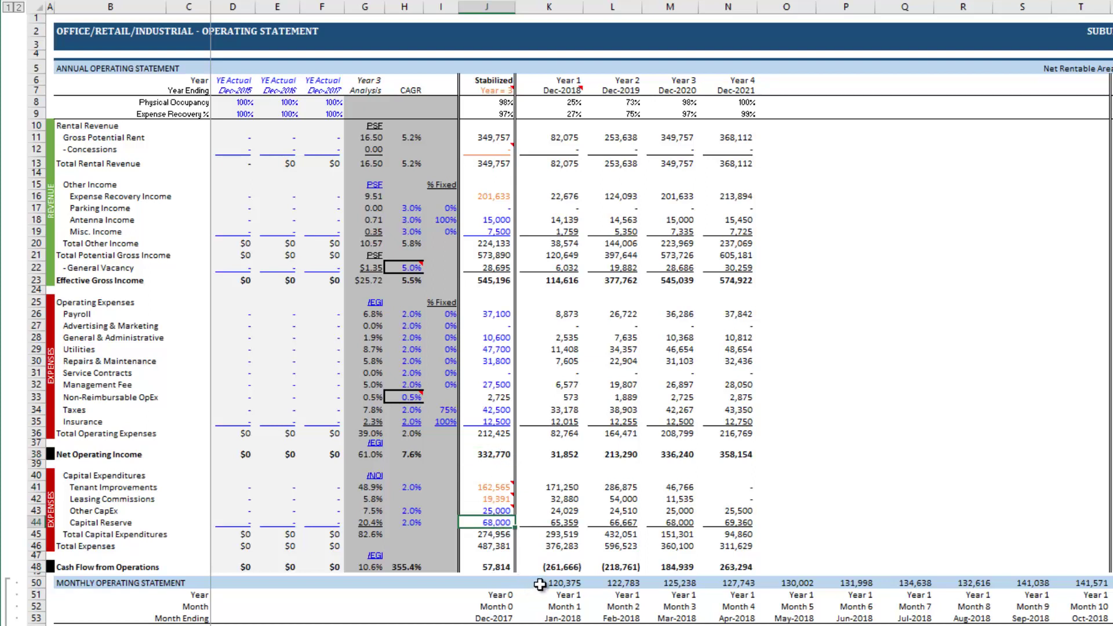
pyautogui.write('0.3*nra')
pyautogui.press('Tab')
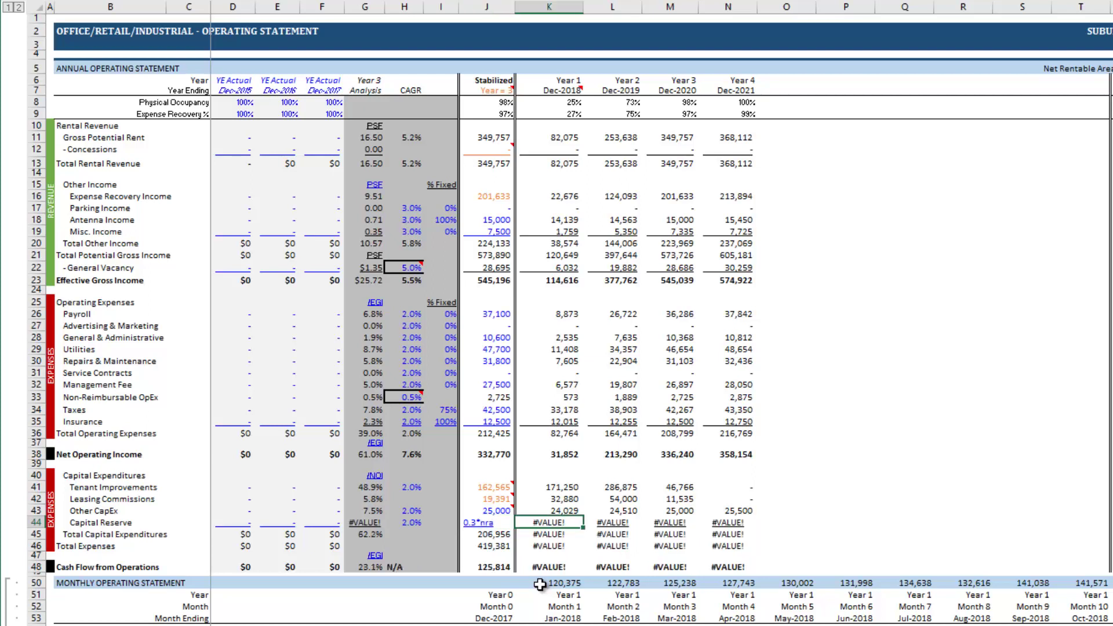
pyautogui.press('Left')
pyautogui.write('=')
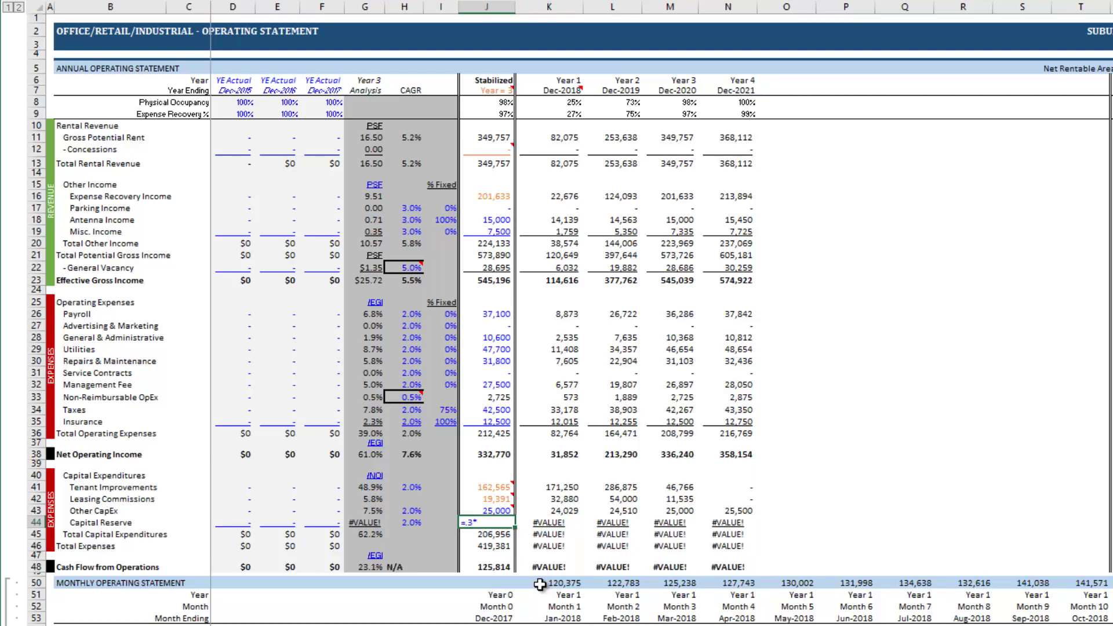
pyautogui.write('.3*nra')
pyautogui.hotkey('ctrl', 'Return')
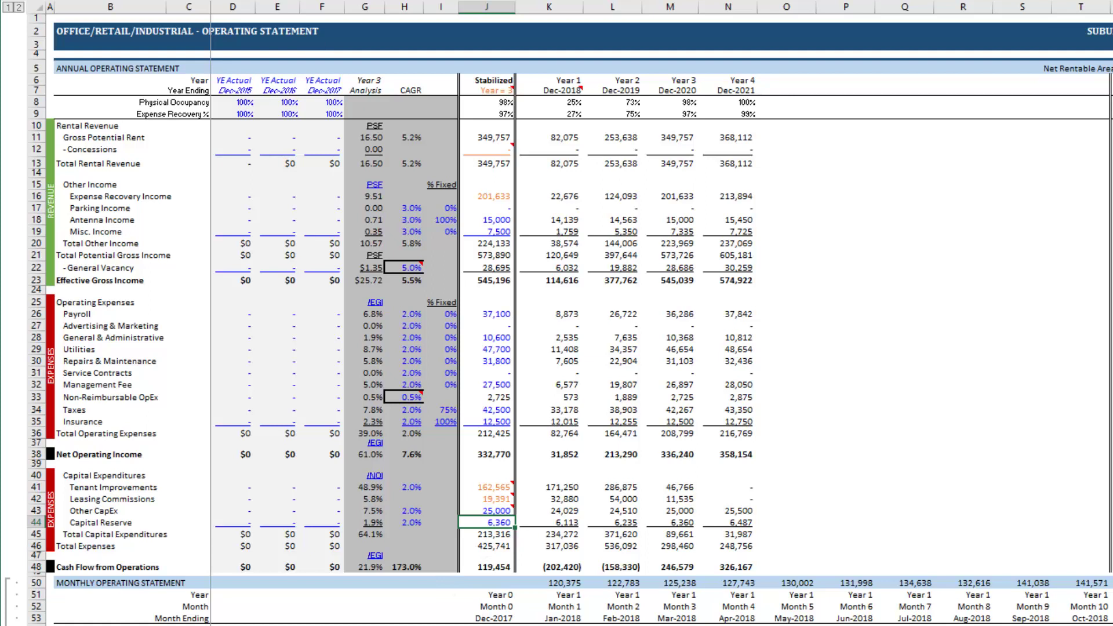
pyautogui.write('=.35*nra')
pyautogui.hotkey('ctrl', 'Return')
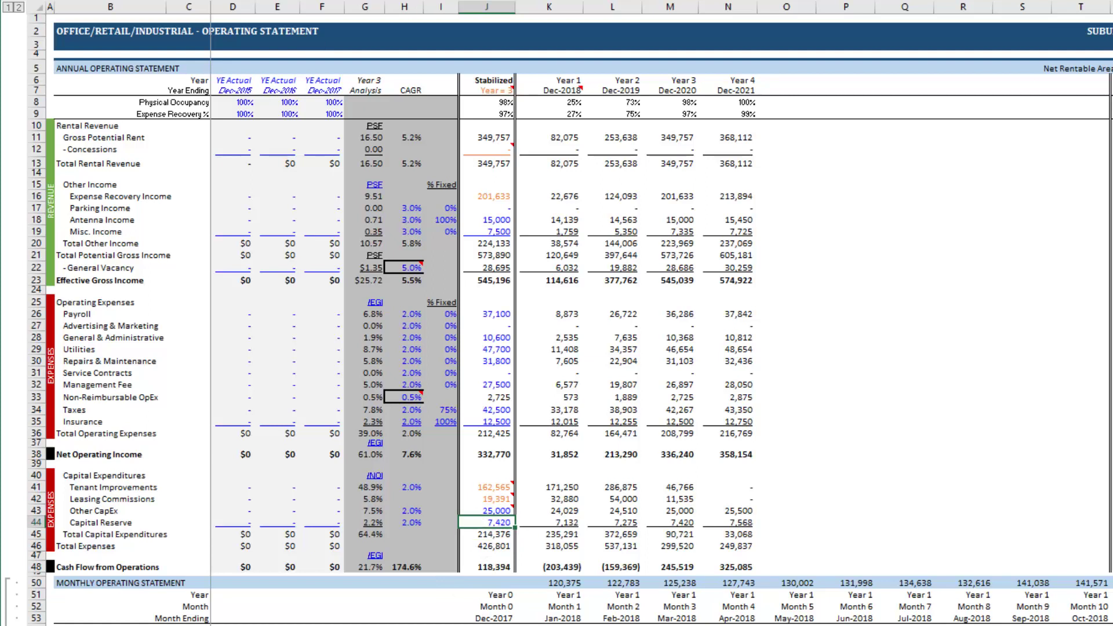
pyautogui.click(508, 512)
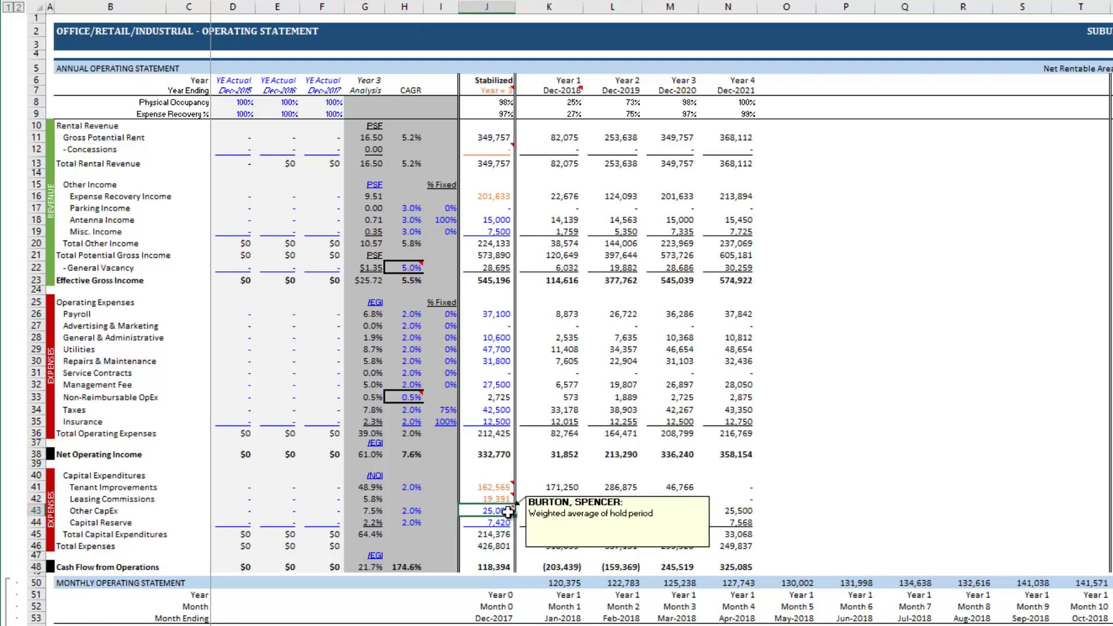
pyautogui.press('Delete')
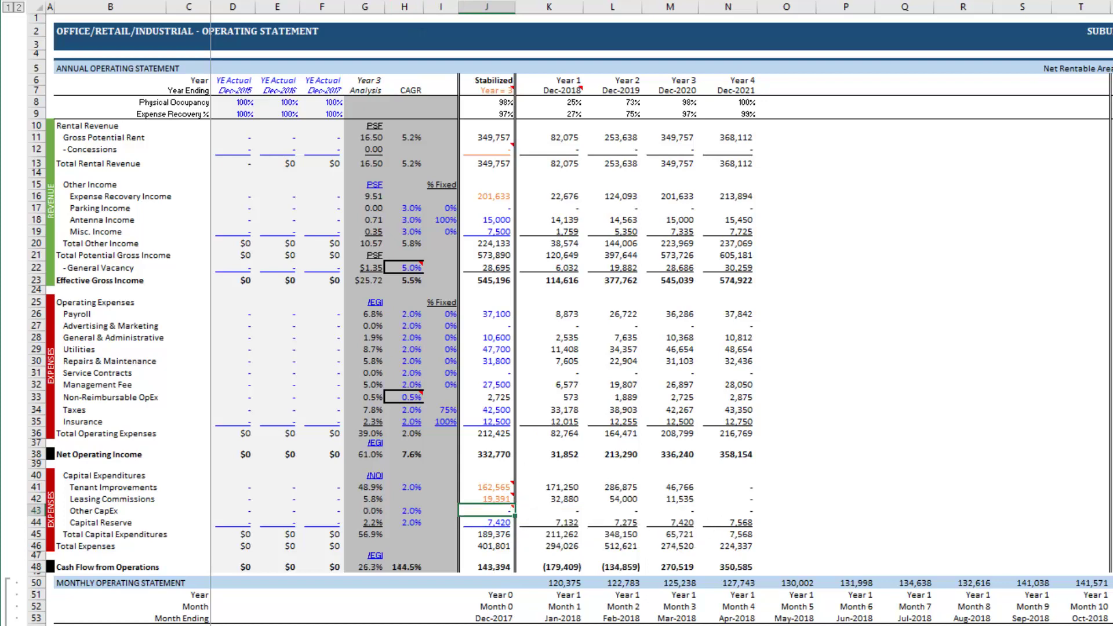
# Scroll the PDF up to the Renovation Budget and Timing list and mark the word Lobby
pyautogui.scroll(8, 753, 463)
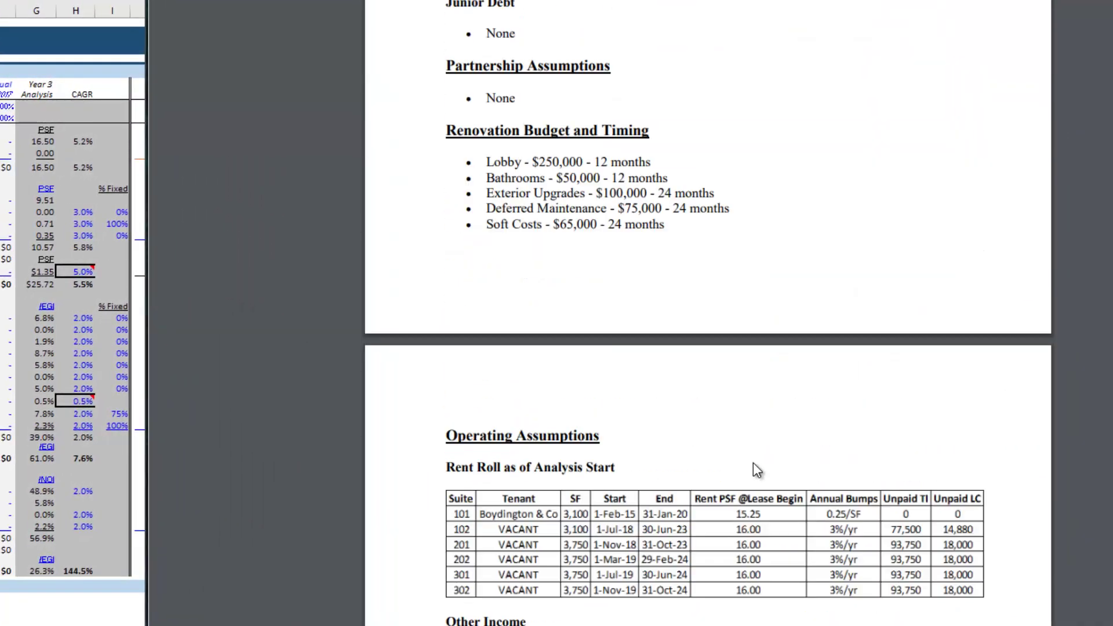
pyautogui.scroll(4, 753, 463)
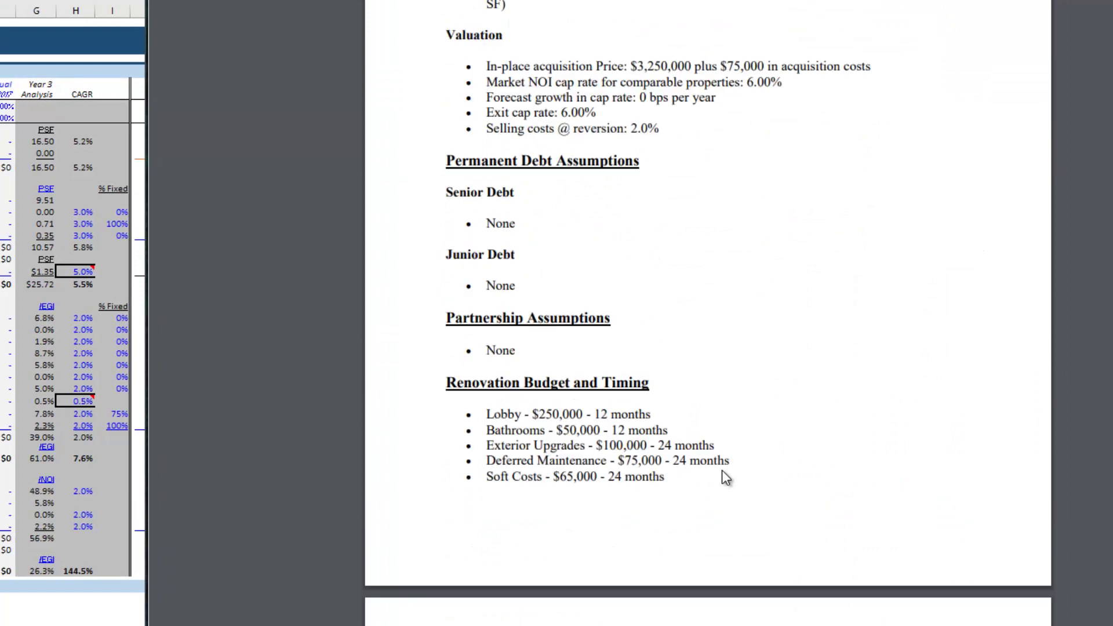
pyautogui.doubleClick(498, 419)
pyautogui.click(528, 439)
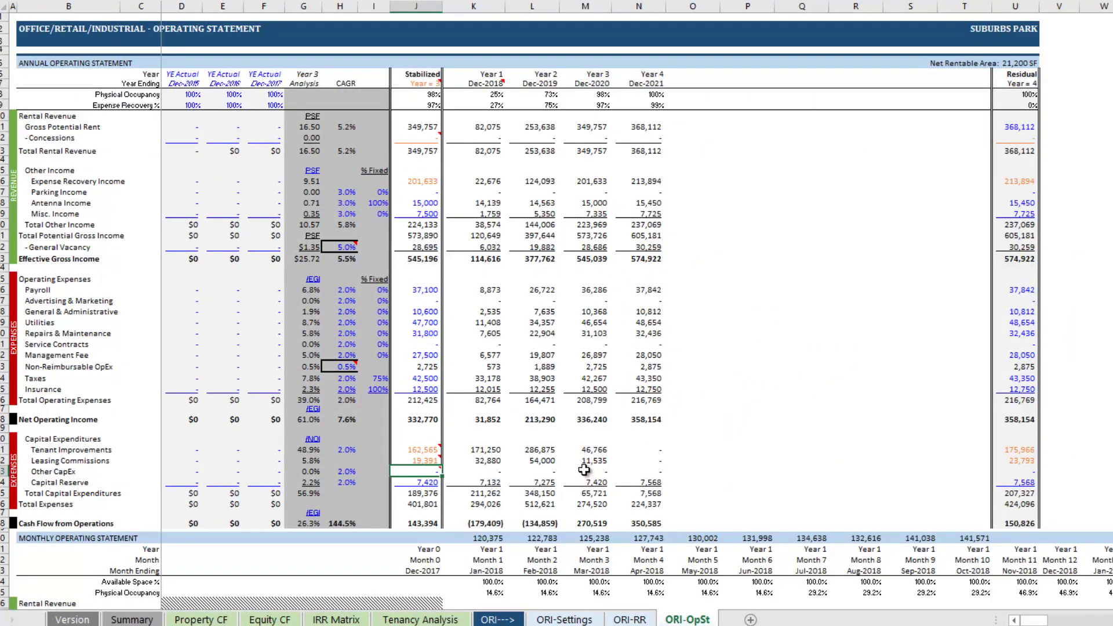
pyautogui.scroll(-2, 454, 437)
pyautogui.scroll(-10, 454, 437)
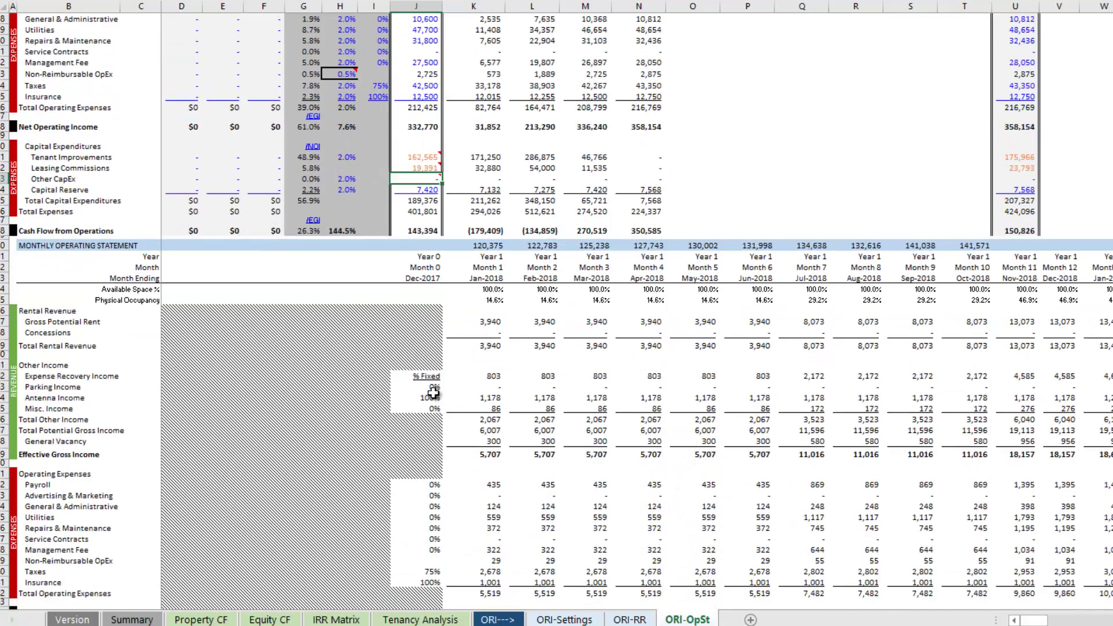
pyautogui.scroll(-2, 401, 270)
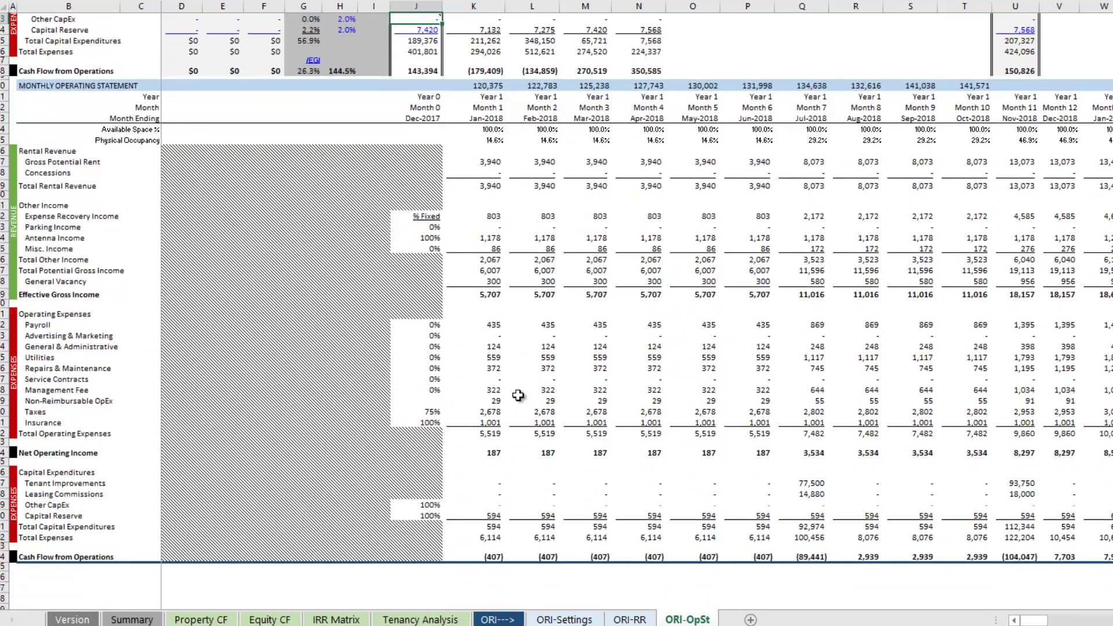
pyautogui.click(5, 505)
pyautogui.moveTo(490, 505); pyautogui.dragTo(834, 510)
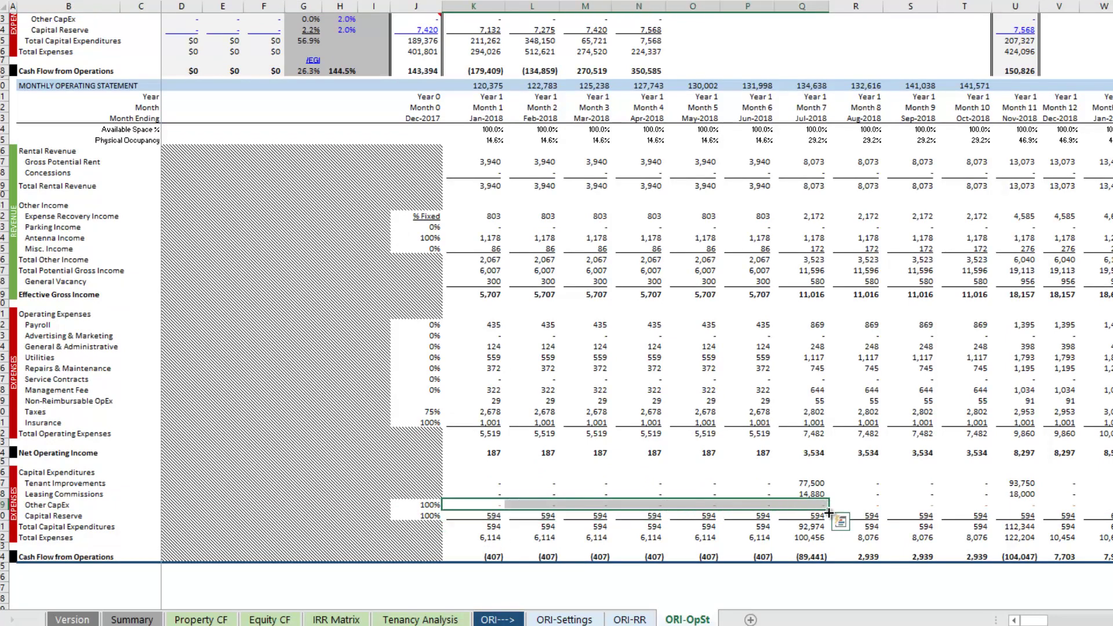
pyautogui.click(854, 506)
pyautogui.click(809, 507)
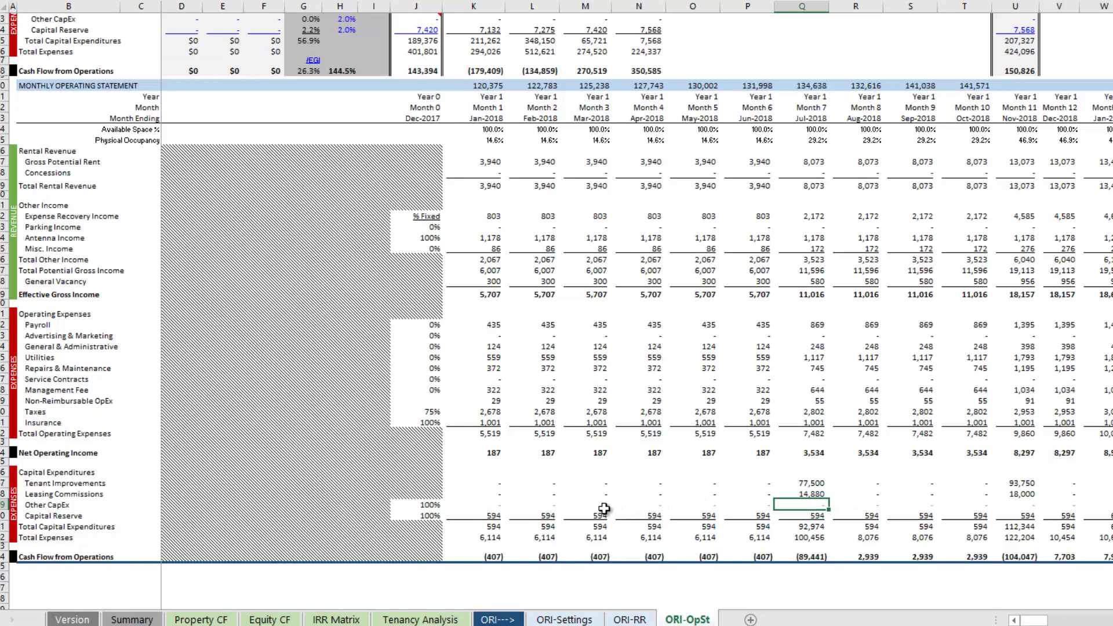
pyautogui.scroll(2, 606, 509)
pyautogui.click(430, 79)
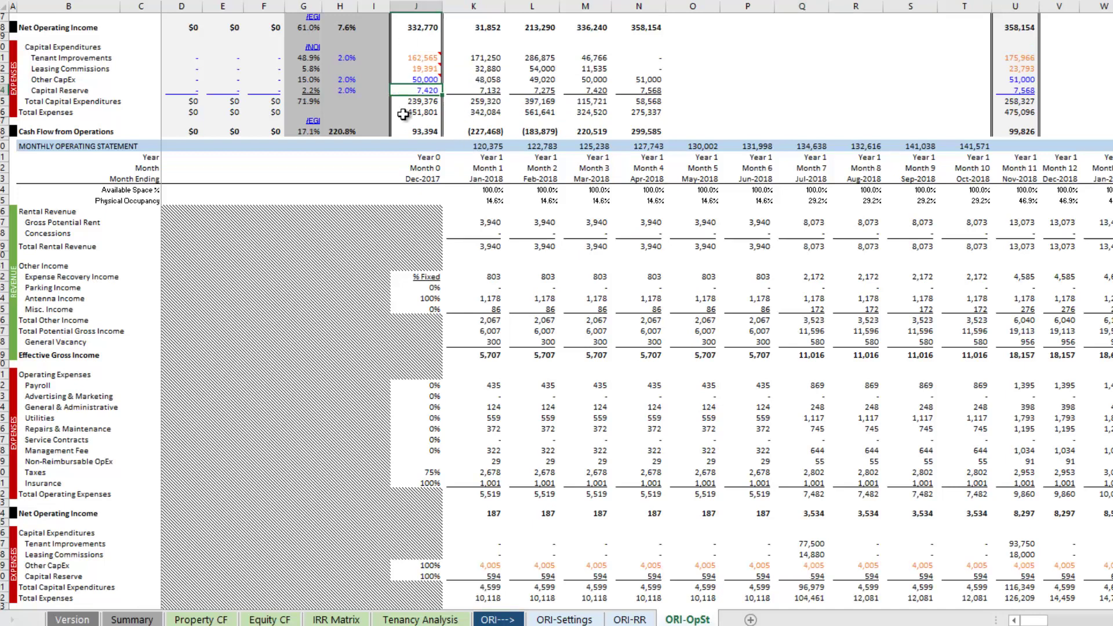
pyautogui.click(493, 565)
pyautogui.click(548, 565)
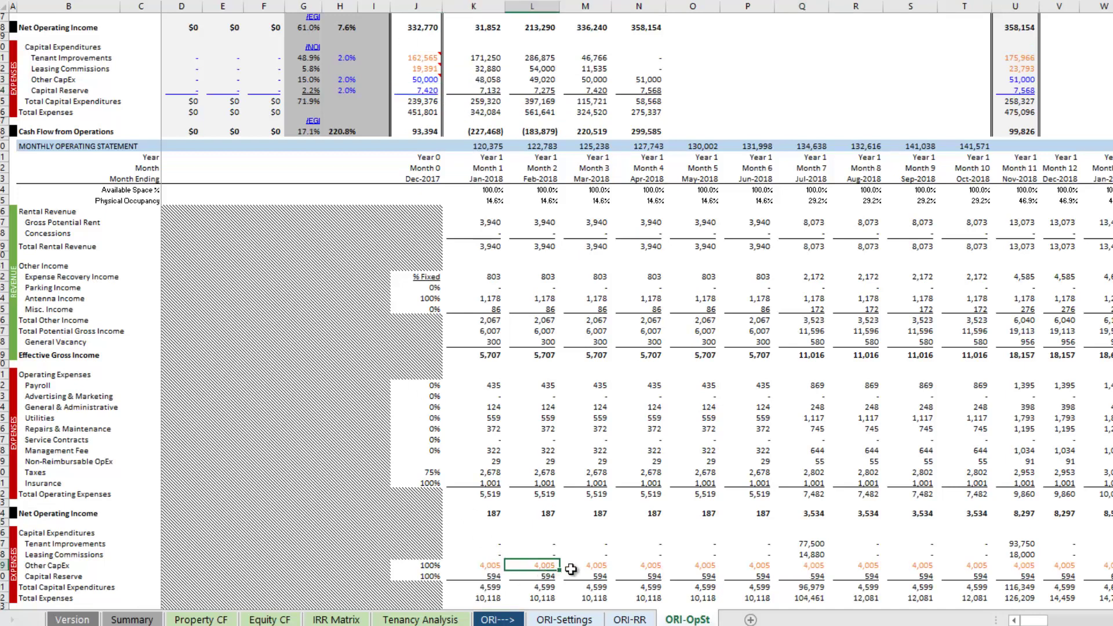
pyautogui.click(603, 565)
pyautogui.click(649, 567)
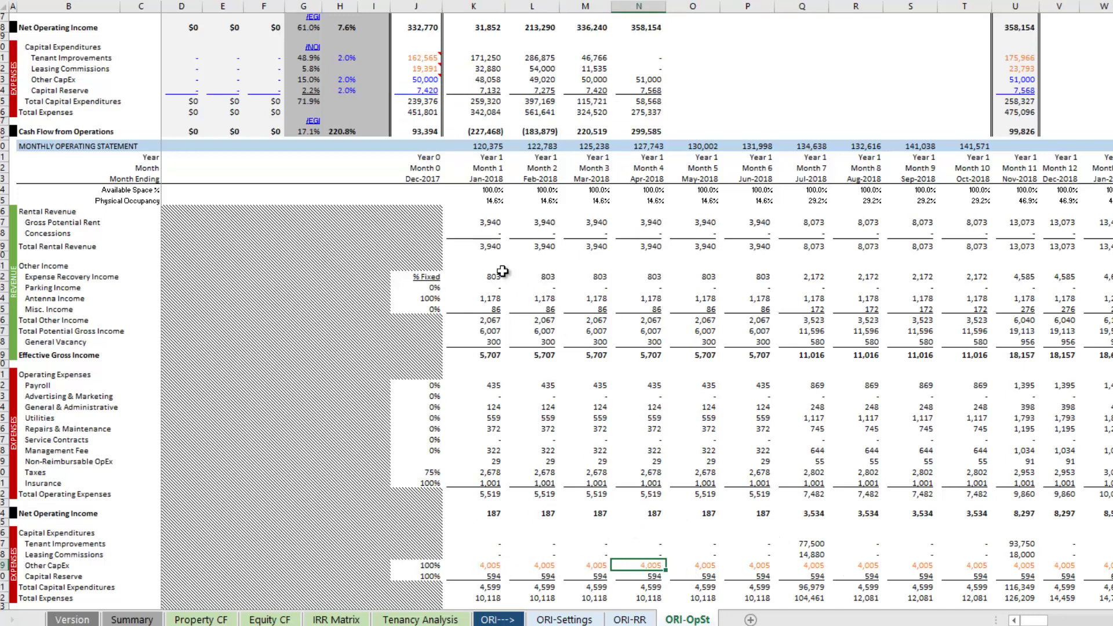
pyautogui.click(428, 80)
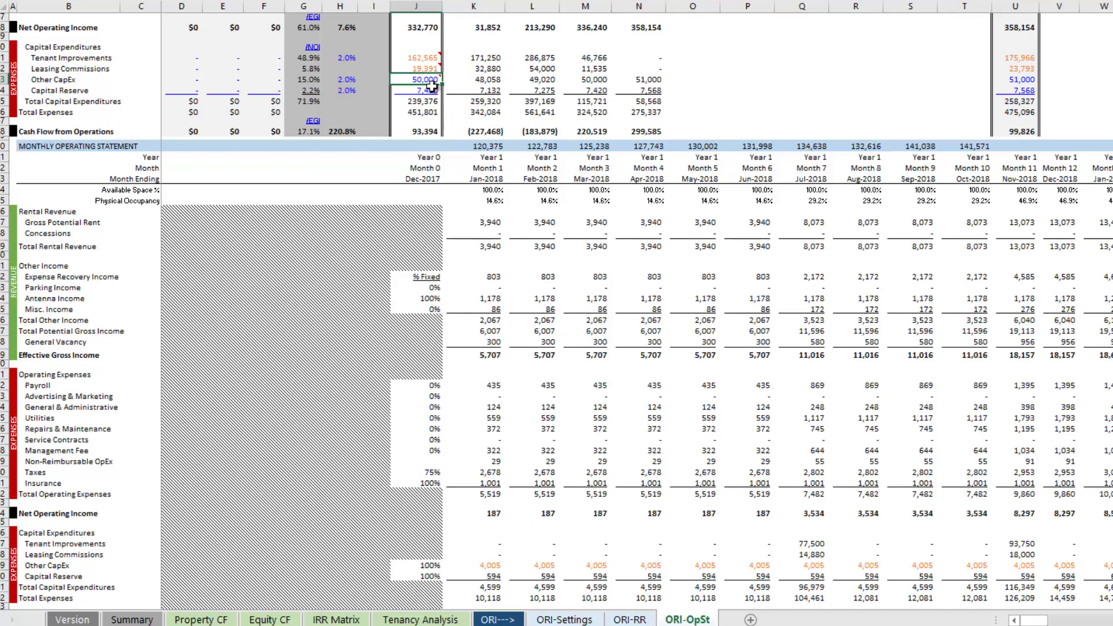
pyautogui.write('0')
pyautogui.press('Return')
pyautogui.moveTo(496, 565); pyautogui.dragTo(652, 566)
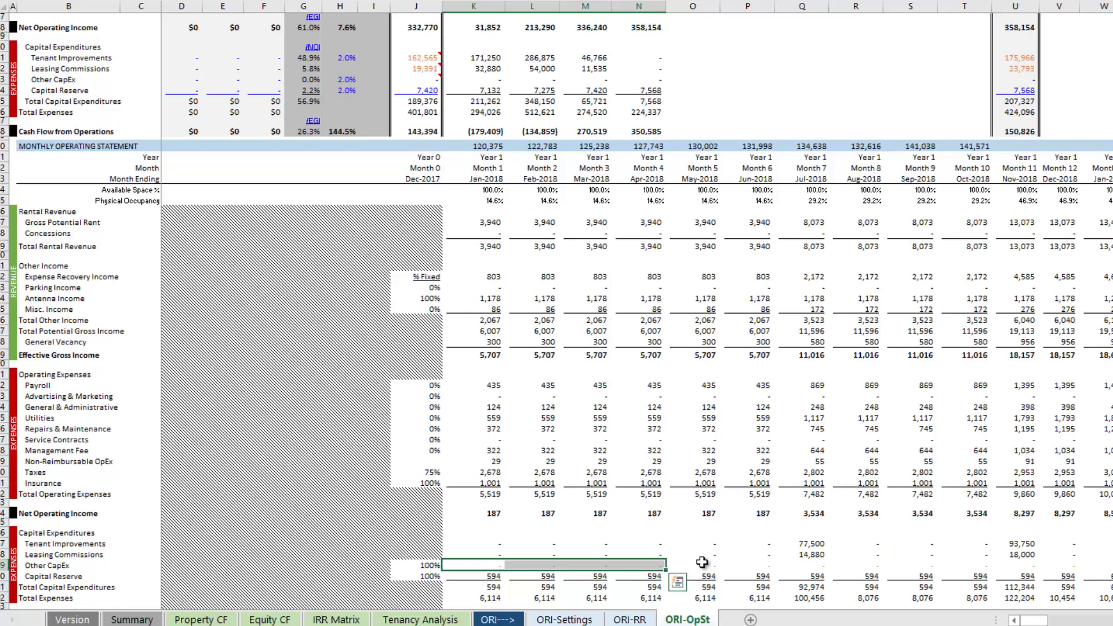
pyautogui.click(698, 564)
pyautogui.click(491, 564)
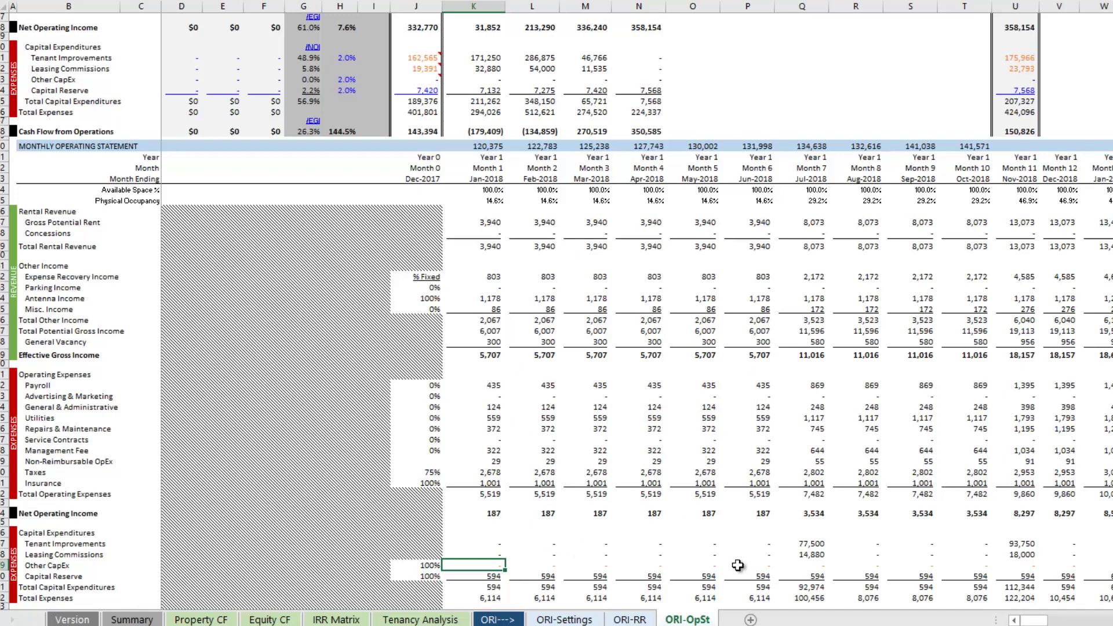
# Insert a new worksheet and start renaming it
pyautogui.click(750, 620)
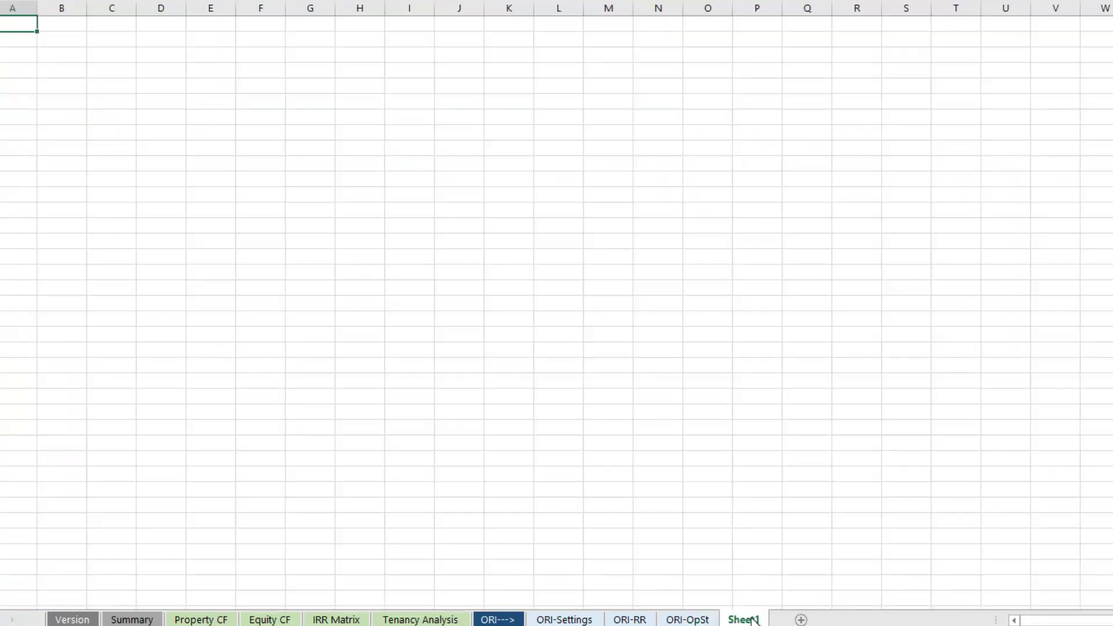
pyautogui.rightClick(751, 619)
pyautogui.click(795, 473)
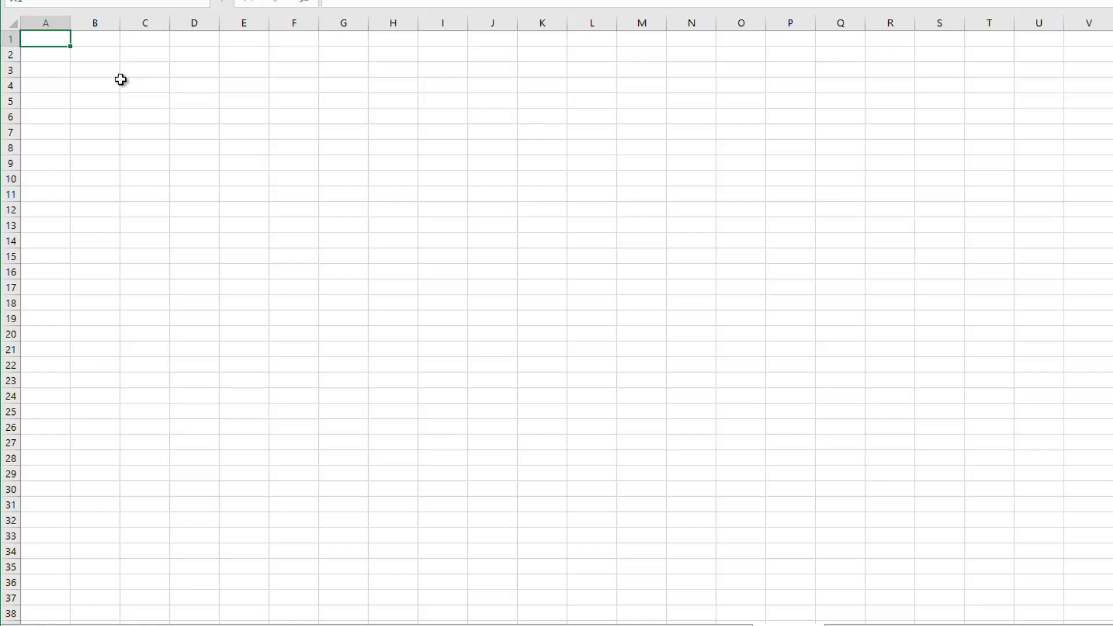
# Enter 1 in C3 and the formula =C3+1 in D3
pyautogui.click(135, 70)
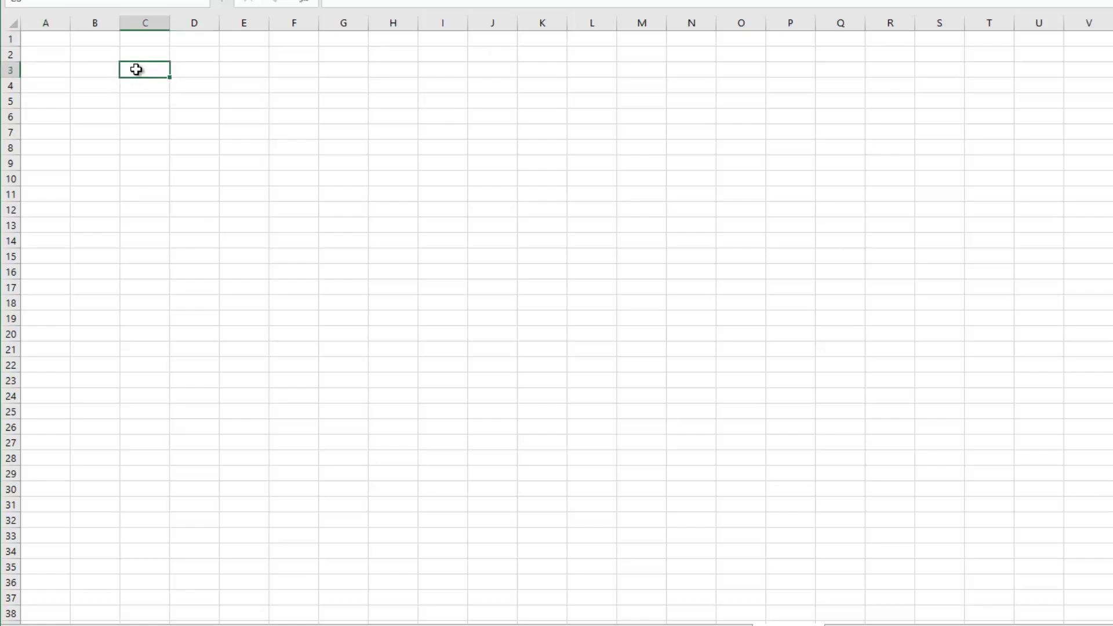
pyautogui.write('1')
pyautogui.press('Tab')
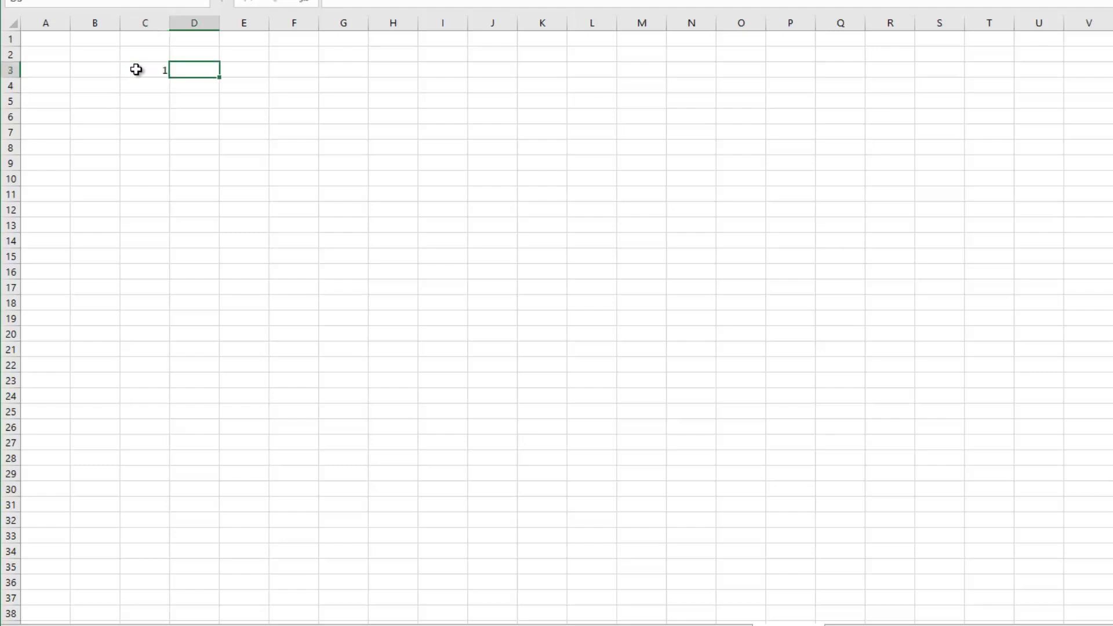
pyautogui.write('=')
pyautogui.click(135, 69)
pyautogui.write('+1')
pyautogui.hotkey('ctrl', 'Return')
# Copy the D3 formula along row 3 so months count 1, 2, 3…, ending at B4
pyautogui.hotkey('ctrl', 'c')
pyautogui.press('Right')
pyautogui.hotkey('shift', 'Right')
pyautogui.hotkey('shift', 'Right')
pyautogui.hotkey('shift', 'Right')
pyautogui.hotkey('shift', 'Right')
pyautogui.hotkey('shift', 'Right')
pyautogui.hotkey('shift', 'Right')
pyautogui.hotkey('shift', 'Right')
pyautogui.hotkey('shift', 'Right')
pyautogui.hotkey('shift', 'Right')
pyautogui.hotkey('shift', 'Right')
pyautogui.hotkey('shift', 'Right')
pyautogui.hotkey('shift', 'Right')
pyautogui.hotkey('shift', 'Right')
pyautogui.hotkey('shift', 'Right')
pyautogui.hotkey('shift', 'Right')
pyautogui.hotkey('shift', 'Right')
pyautogui.hotkey('shift', 'Right')
pyautogui.hotkey('shift', 'Right')
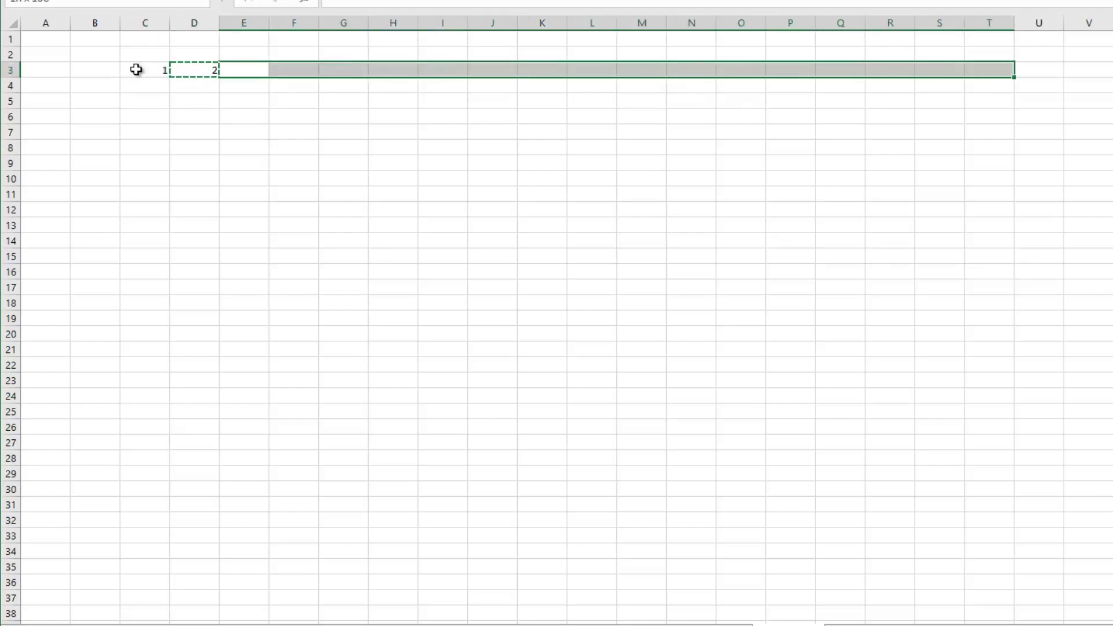
pyautogui.hotkey('ctrl', 'v')
pyautogui.press('Left')
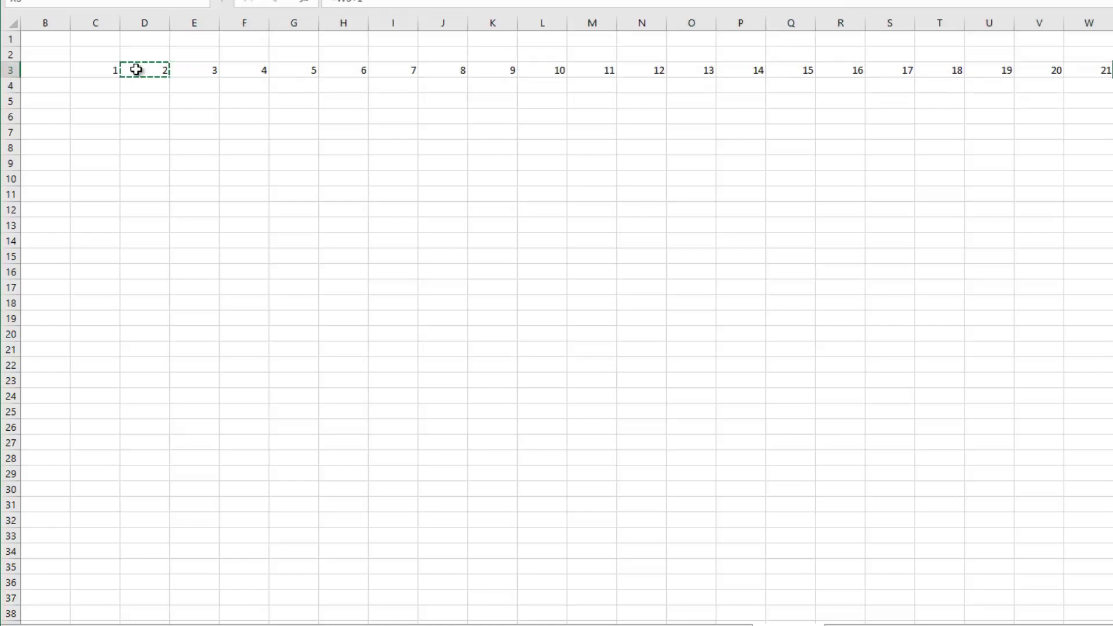
pyautogui.hotkey('ctrl', 'Right')
pyautogui.press('Right')
pyautogui.hotkey('ctrl', 'v')
pyautogui.hotkey('ctrl', 'c')
pyautogui.press('Right')
pyautogui.hotkey('ctrl', 'v')
pyautogui.press('Escape')
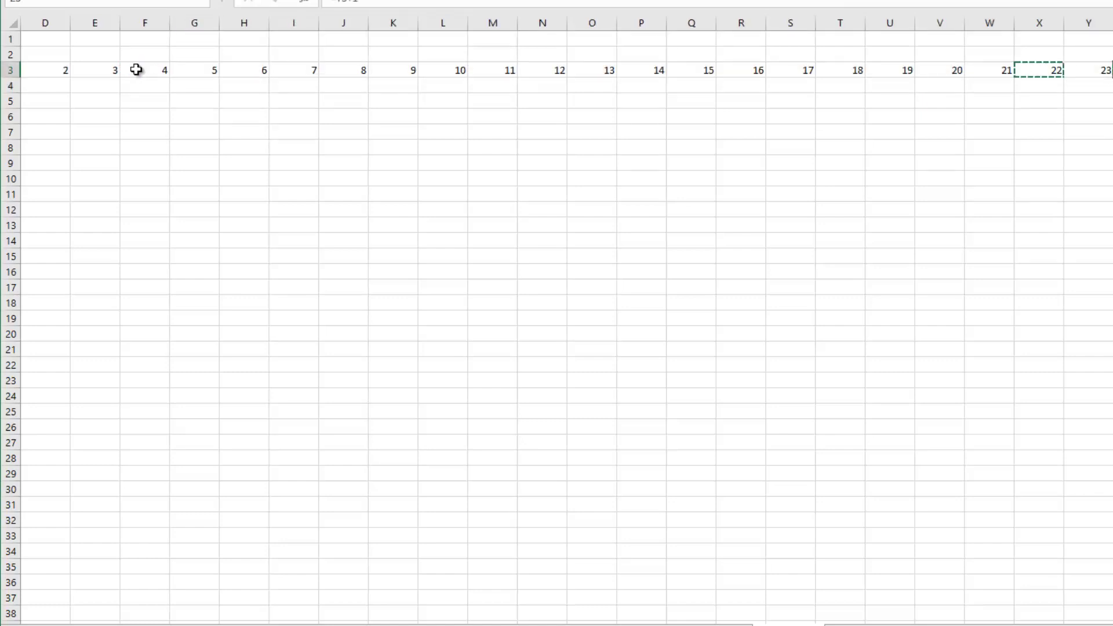
pyautogui.press('Escape')
pyautogui.hotkey('ctrl', 'Left')
pyautogui.hotkey('ctrl', 'Left')
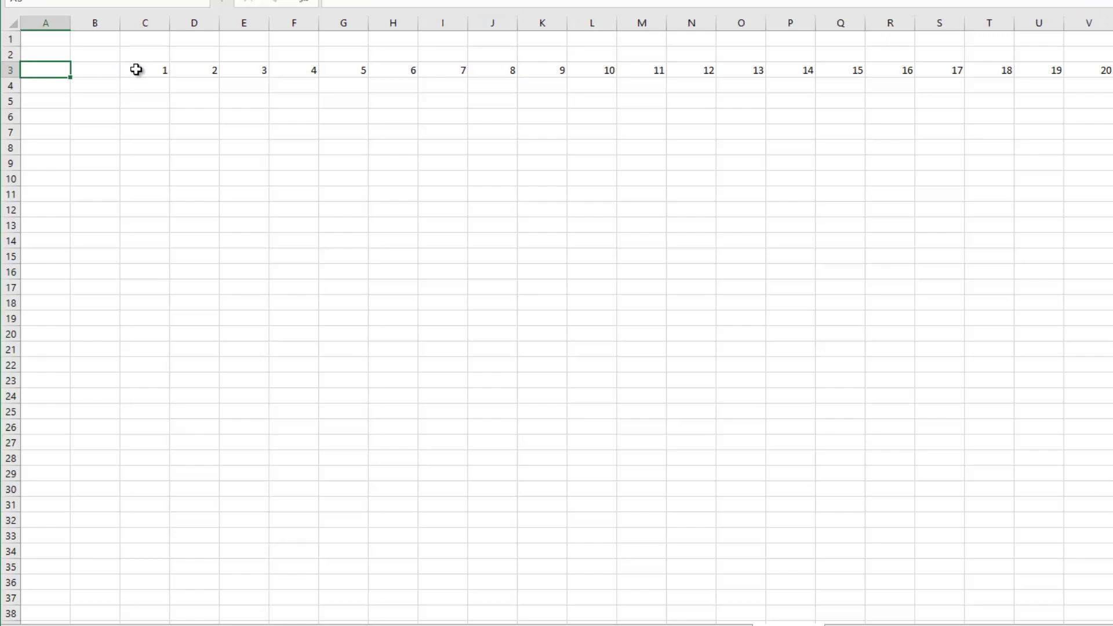
pyautogui.press('Down')
pyautogui.press('Right')
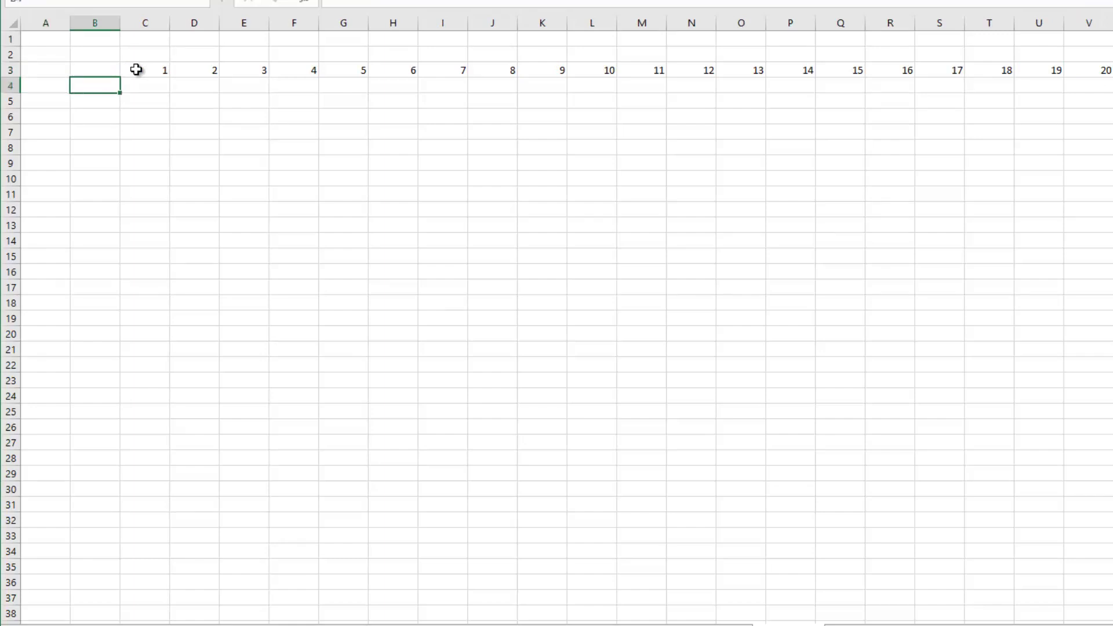
# List cost lines Lobby, Bathrooms, Exterior, Deferred Maintenance, Soft Costs and Total in column B
pyautogui.press('Return')
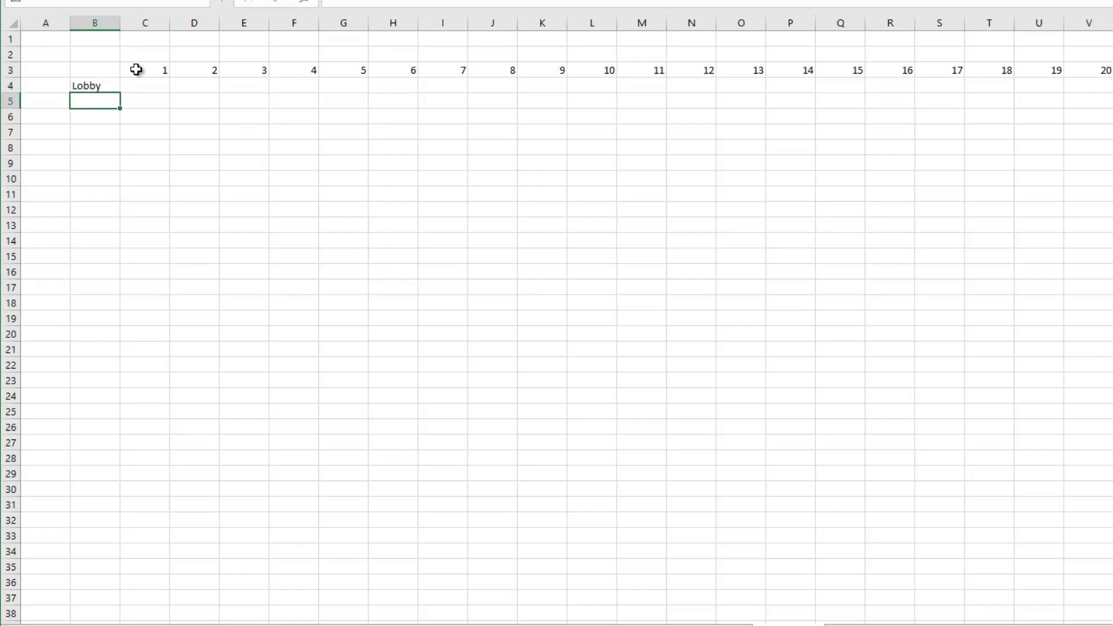
pyautogui.write('Bathrooms')
pyautogui.press('Return')
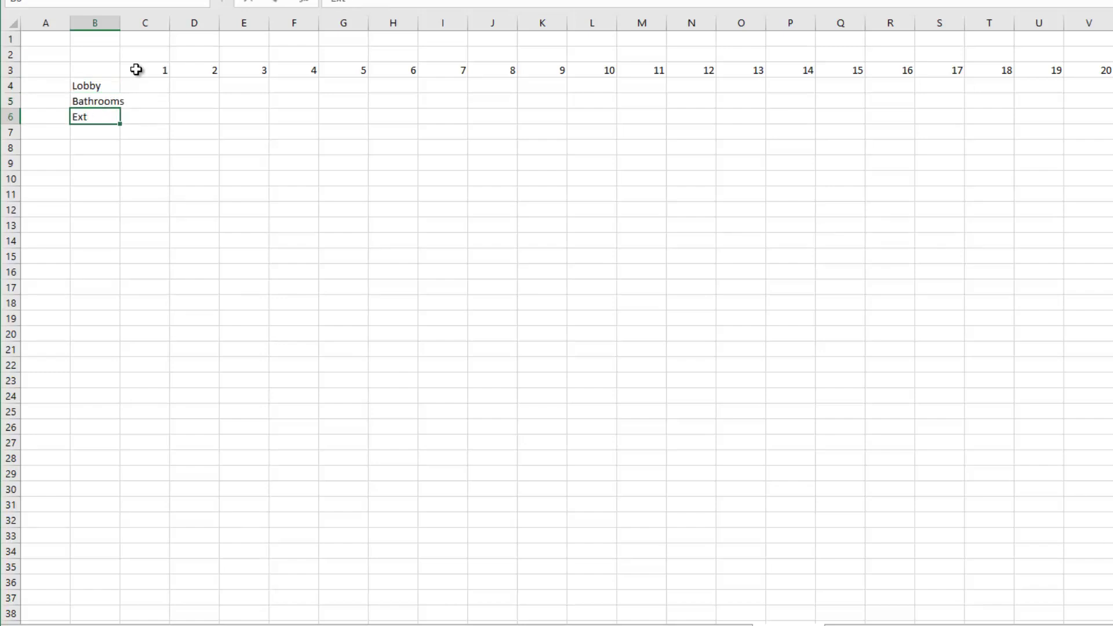
pyautogui.write('Exterior')
pyautogui.press('Return')
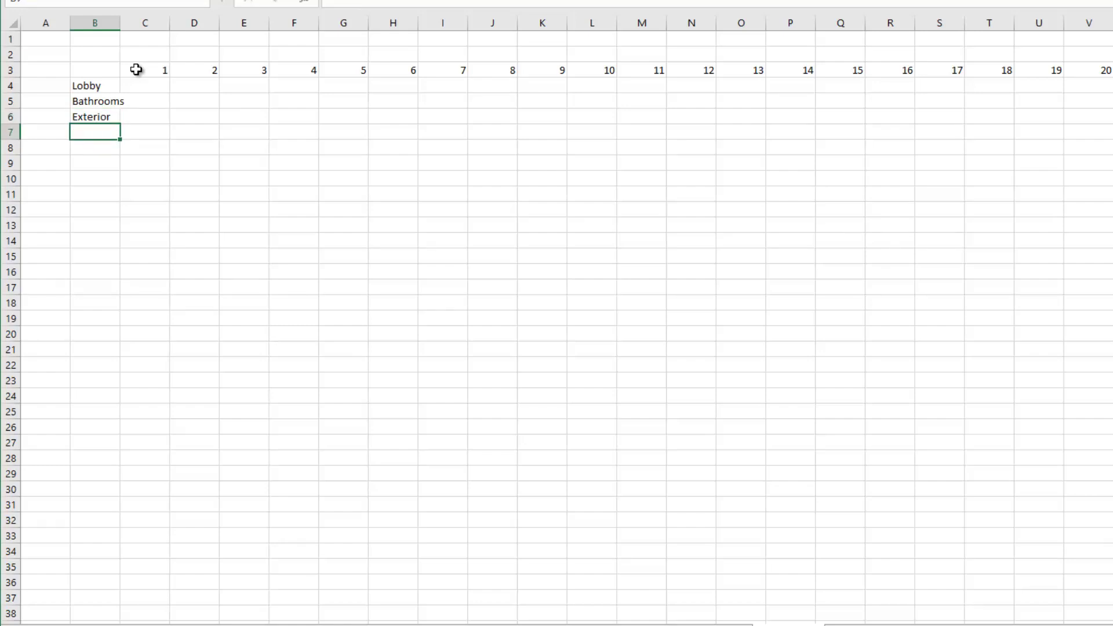
pyautogui.write('Deferred Maintenance')
pyautogui.press('Return')
pyautogui.write('Soft Costs')
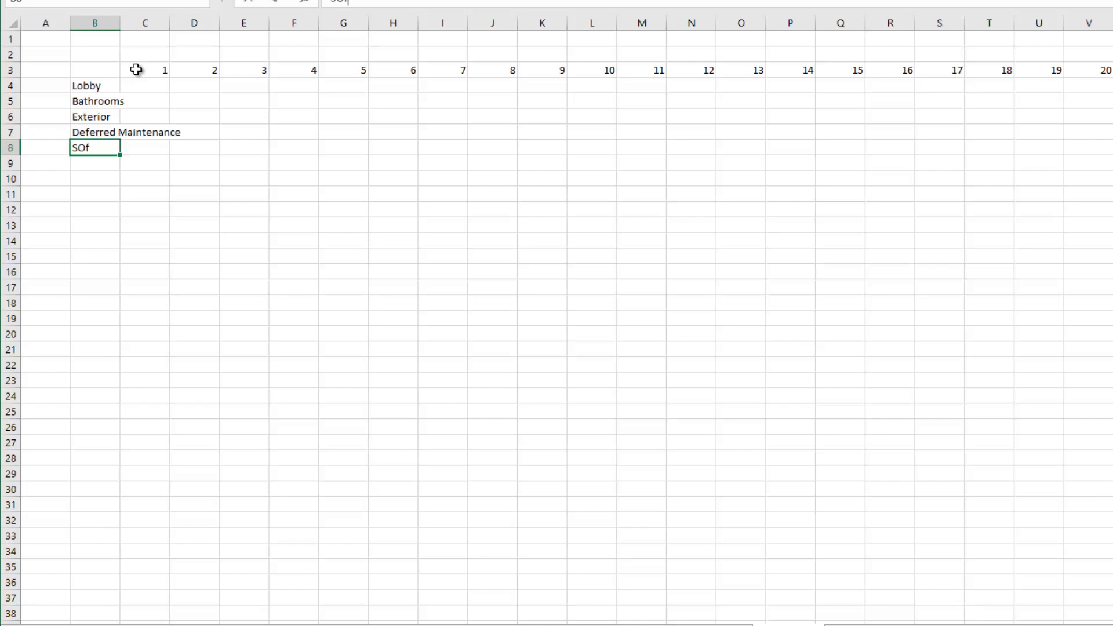
pyautogui.press('Return')
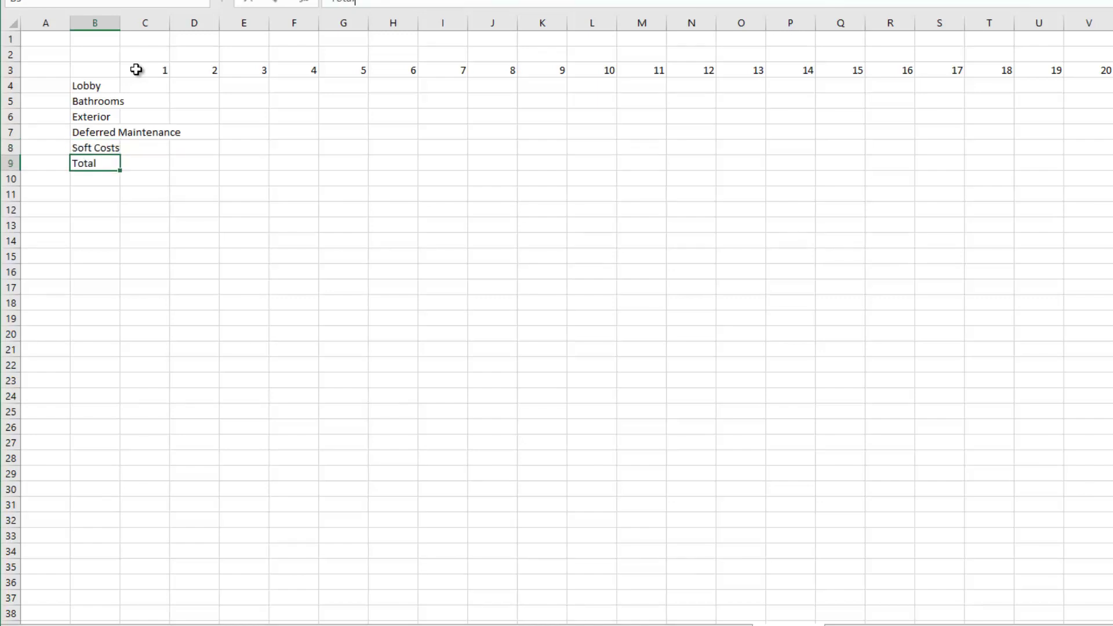
pyautogui.press('Return')
# Select the cost cells from column C down to the Total row across the months
pyautogui.press('Up')
pyautogui.press('Up')
pyautogui.press('Right')
pyautogui.press('Up')
pyautogui.press('Up')
pyautogui.press('Up')
pyautogui.press('Up')
pyautogui.hotkey('shift', 'Down')
pyautogui.hotkey('shift', 'Down')
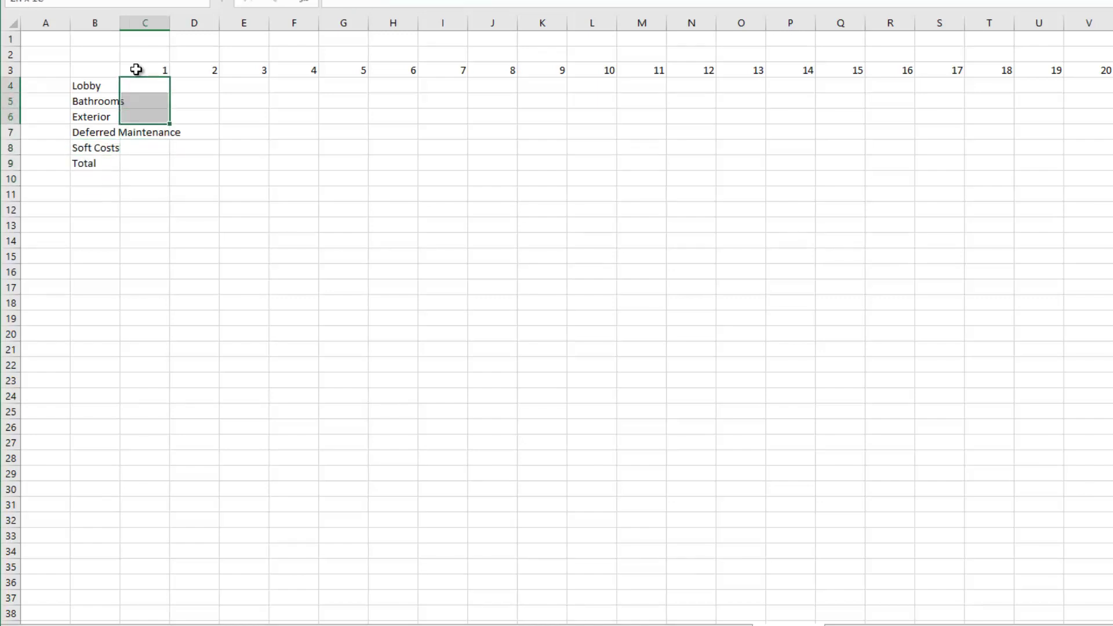
pyautogui.hotkey('shift', 'Down')
pyautogui.hotkey('shift', 'Down')
pyautogui.hotkey('shift', 'Down')
pyautogui.hotkey('ctrl', 'shift', 'Right')
pyautogui.hotkey('ctrl', 'BackSpace')
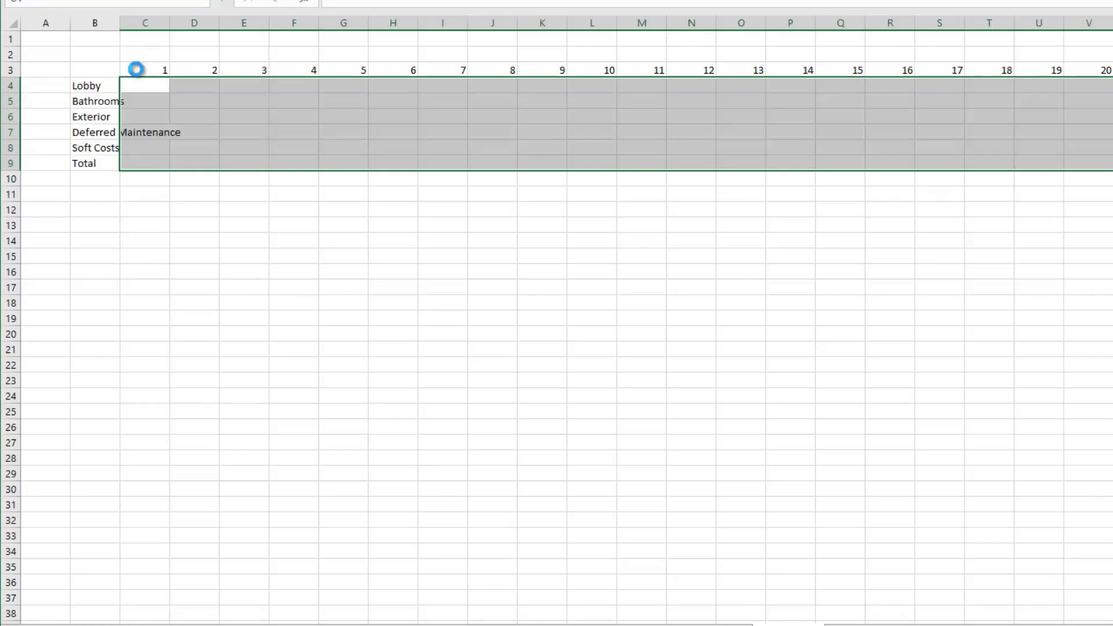
# Hide every column from AA to the end of the sheet
pyautogui.press('Left')
pyautogui.press('Up')
pyautogui.press('Right')
pyautogui.hotkey('ctrl', 'Right')
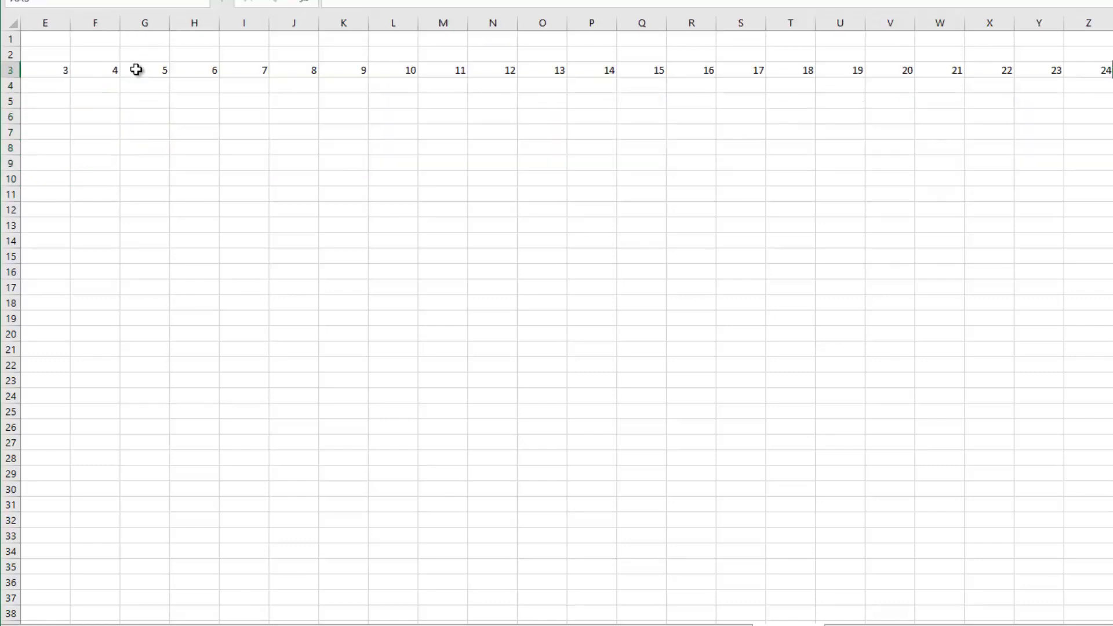
pyautogui.hotkey('ctrl', 'space')
pyautogui.hotkey('ctrl', 'shift', 'Right')
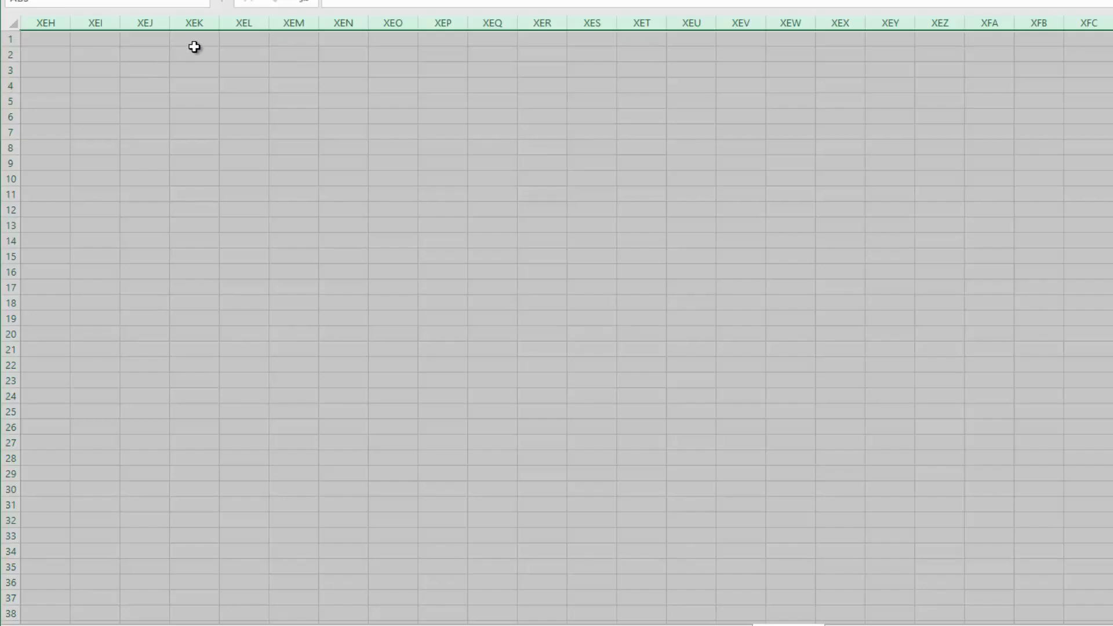
pyautogui.rightClick(204, 23)
pyautogui.click(250, 231)
pyautogui.click(227, 103)
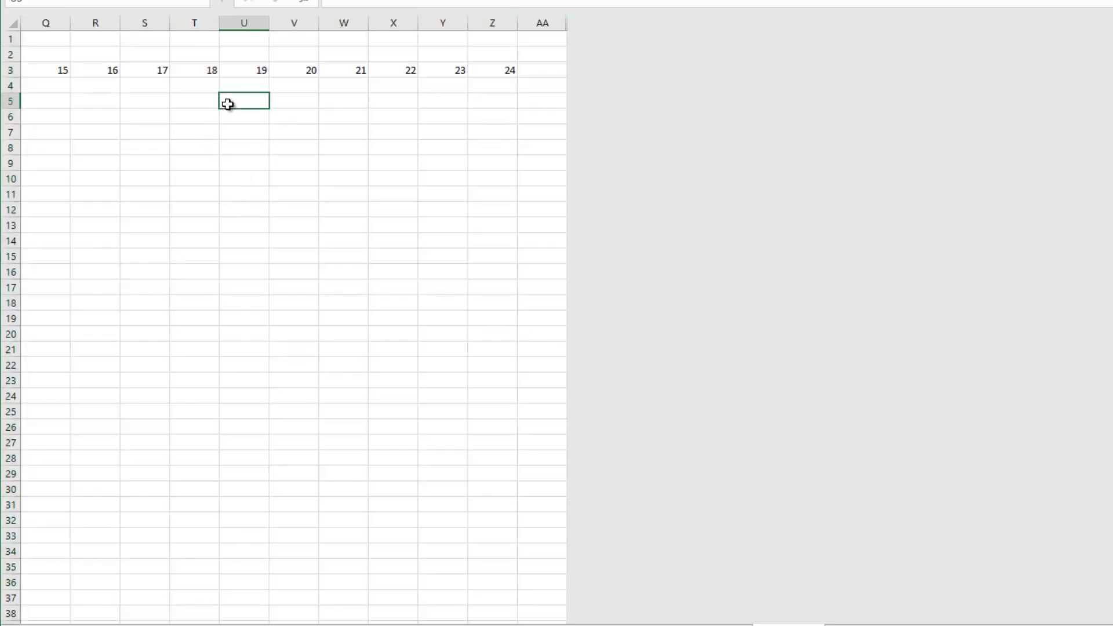
# Hide the unused rows below the cost table
pyautogui.hotkey('ctrl', 'Left')
pyautogui.press('Left')
pyautogui.press('Down')
pyautogui.press('Down')
pyautogui.press('Down')
pyautogui.press('Down')
pyautogui.press('Down')
pyautogui.press('Down')
pyautogui.hotkey('shift', 'space')
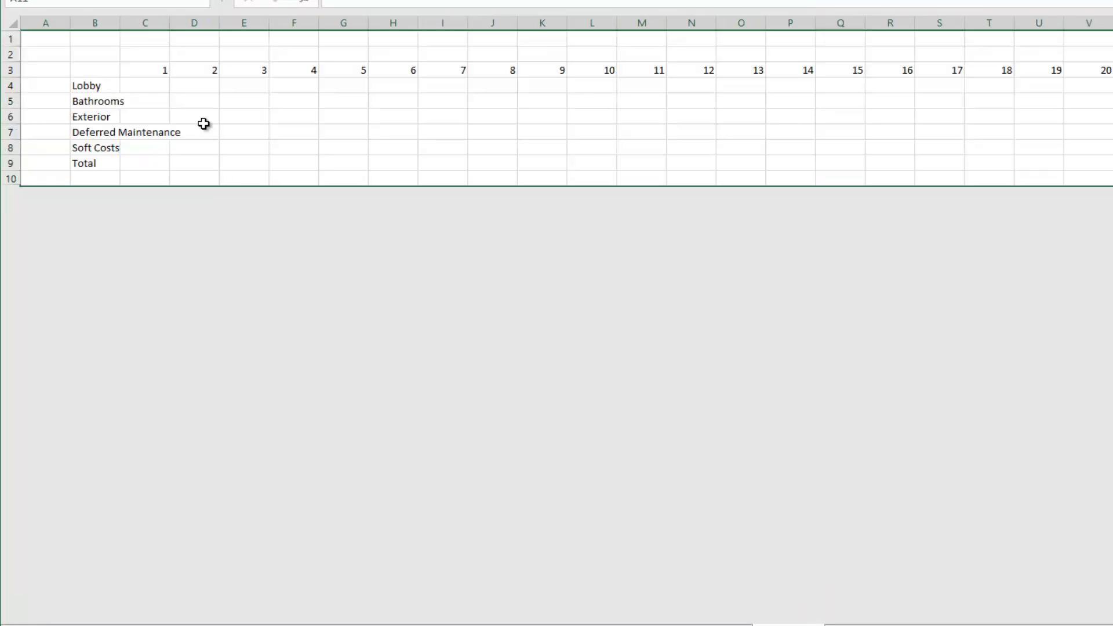
pyautogui.click(113, 81)
# Autofit column B to the labels and widen columns C and D
pyautogui.hotkey('ctrl', 'shift', 'Down')
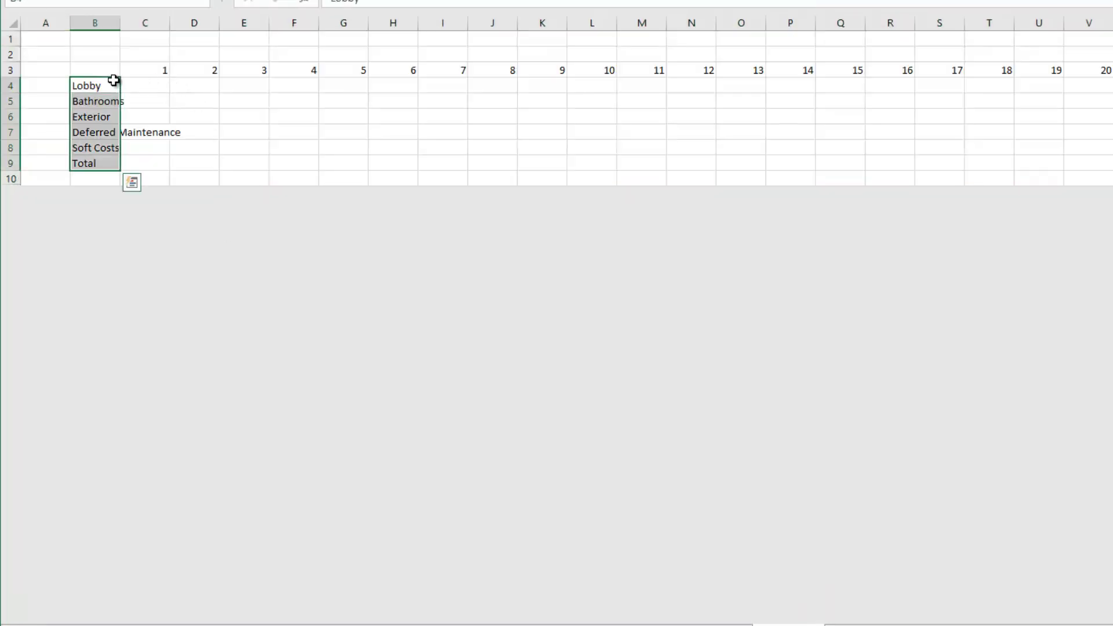
pyautogui.hotkey('alt', 'h')
pyautogui.press('o')
pyautogui.press('i')
pyautogui.press('Right')
pyautogui.hotkey('ctrl', 'space')
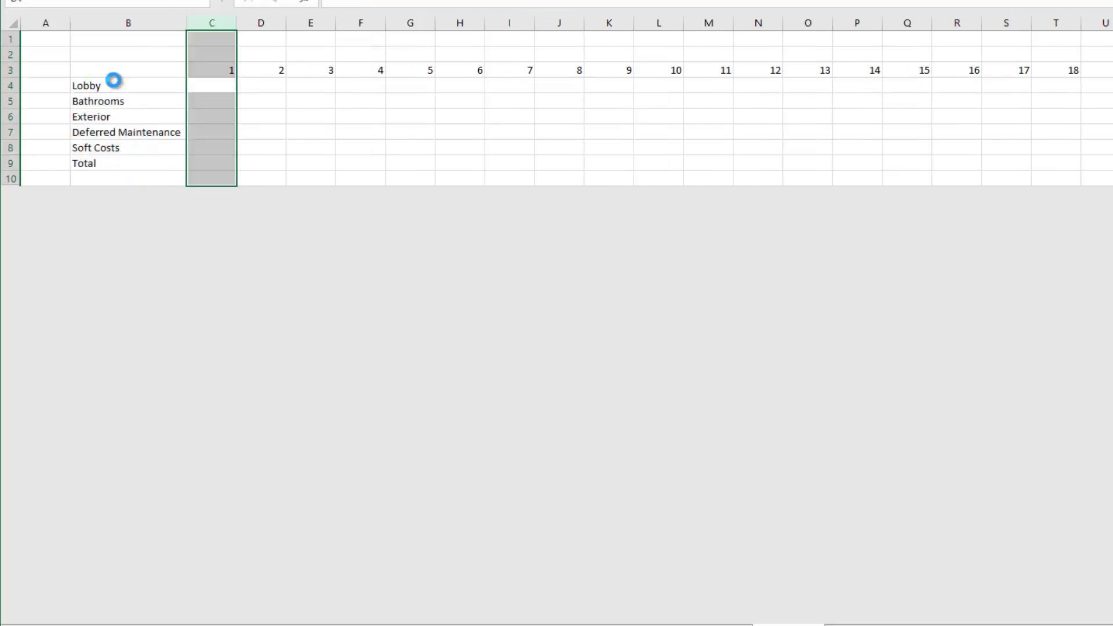
pyautogui.hotkey('alt', 'h')
pyautogui.press('o')
pyautogui.press('w')
pyautogui.press('Up')
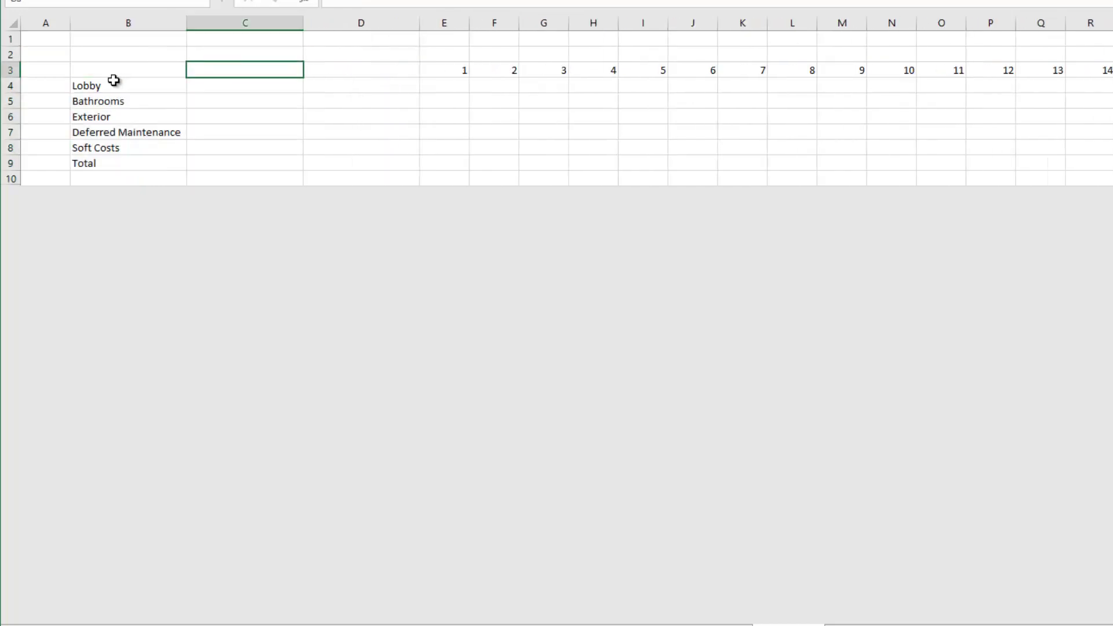
# Enter the headings Budget in C3 and Check in D3
pyautogui.write('Budget')
pyautogui.press('Return')
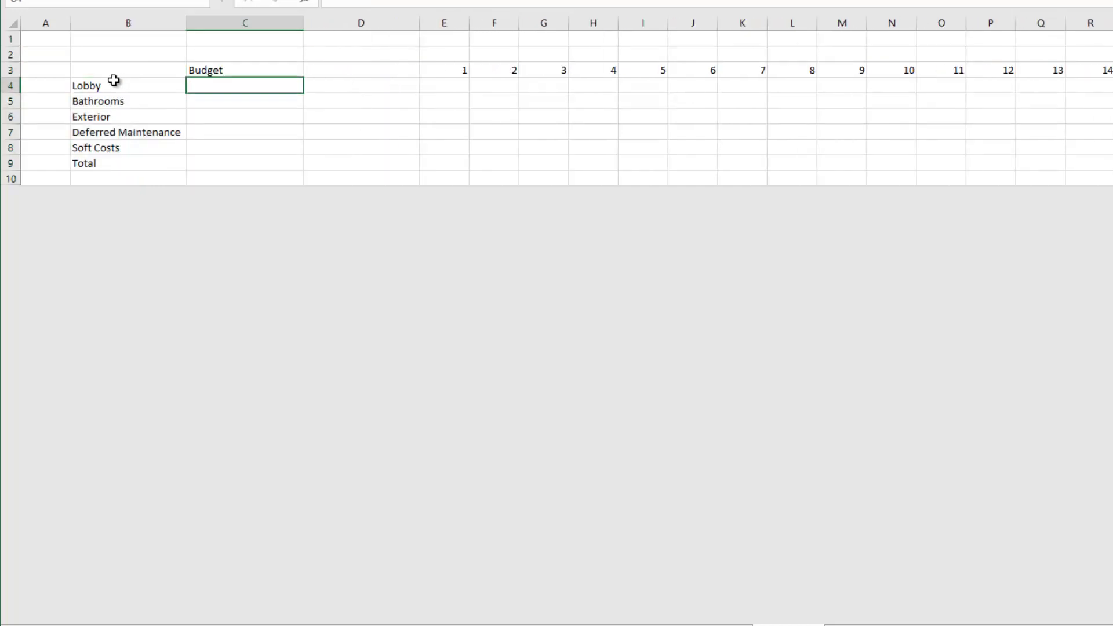
pyautogui.press('Up')
pyautogui.press('Right')
pyautogui.write('Check')
pyautogui.press('Return')
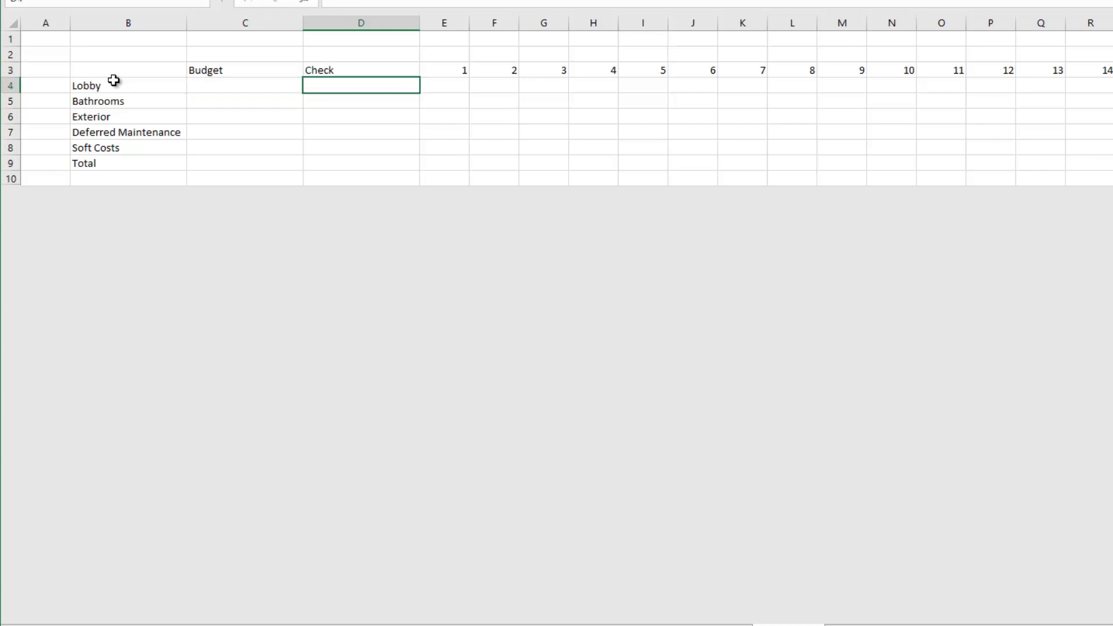
# Enter a SUM in D4 totalling the Lobby monthly cells
pyautogui.write('=sum(')
pyautogui.press('Right')
pyautogui.hotkey('shift', 'Right')
pyautogui.hotkey('shift', 'Right')
pyautogui.hotkey('shift', 'Right')
pyautogui.hotkey('shift', 'Right')
pyautogui.hotkey('shift', 'Right')
pyautogui.hotkey('shift', 'Right')
pyautogui.hotkey('shift', 'Right')
pyautogui.hotkey('shift', 'Right')
pyautogui.hotkey('shift', 'Right')
pyautogui.hotkey('shift', 'Right')
pyautogui.hotkey('shift', 'Right')
pyautogui.hotkey('shift', 'Right')
pyautogui.hotkey('shift', 'Right')
pyautogui.hotkey('shift', 'Right')
pyautogui.hotkey('shift', 'Right')
pyautogui.hotkey('shift', 'Right')
pyautogui.hotkey('shift', 'Right')
pyautogui.hotkey('shift', 'Right')
pyautogui.hotkey('shift', 'Right')
pyautogui.hotkey('shift', 'Right')
pyautogui.press('Return')
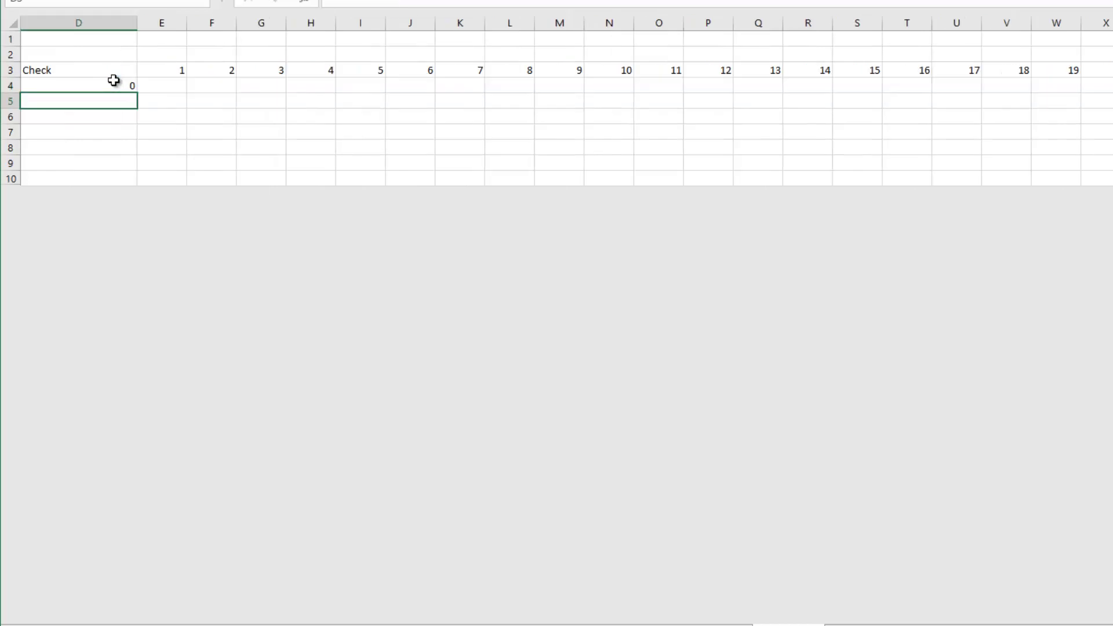
pyautogui.press('Left')
pyautogui.press('Up')
pyautogui.press('Right')
pyautogui.press('Right')
pyautogui.press('Right')
pyautogui.press('Right')
pyautogui.press('Right')
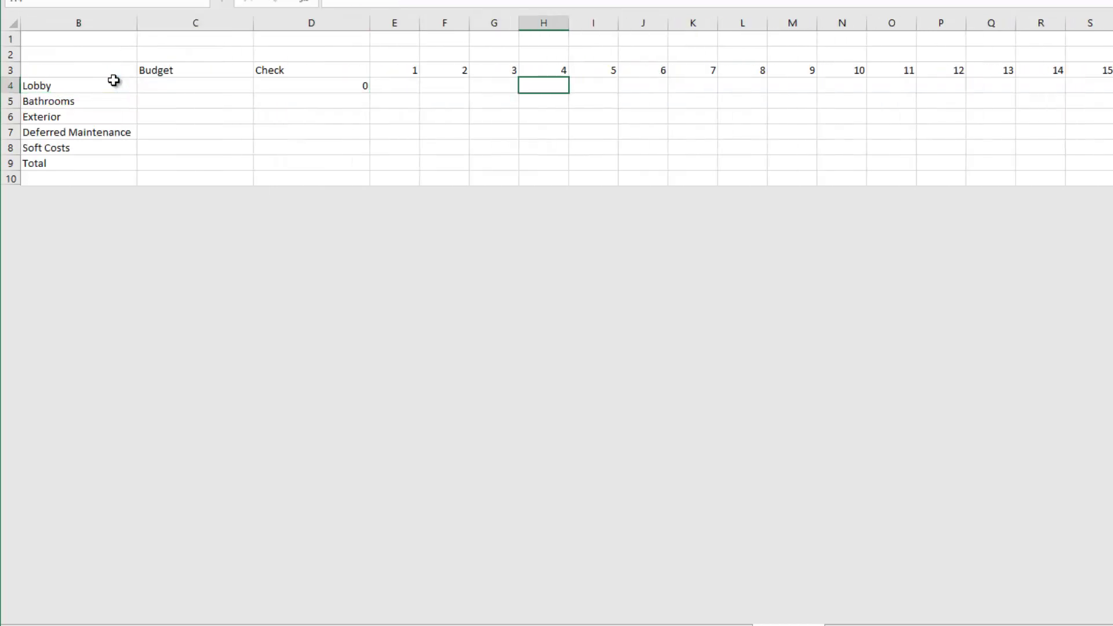
pyautogui.press('Left')
pyautogui.press('Left')
pyautogui.press('Left')
pyautogui.press('Left')
# Copy the Lobby check formula down to rows 5 through 8
pyautogui.hotkey('ctrl', 'c')
pyautogui.press('Down')
pyautogui.hotkey('shift', 'Down')
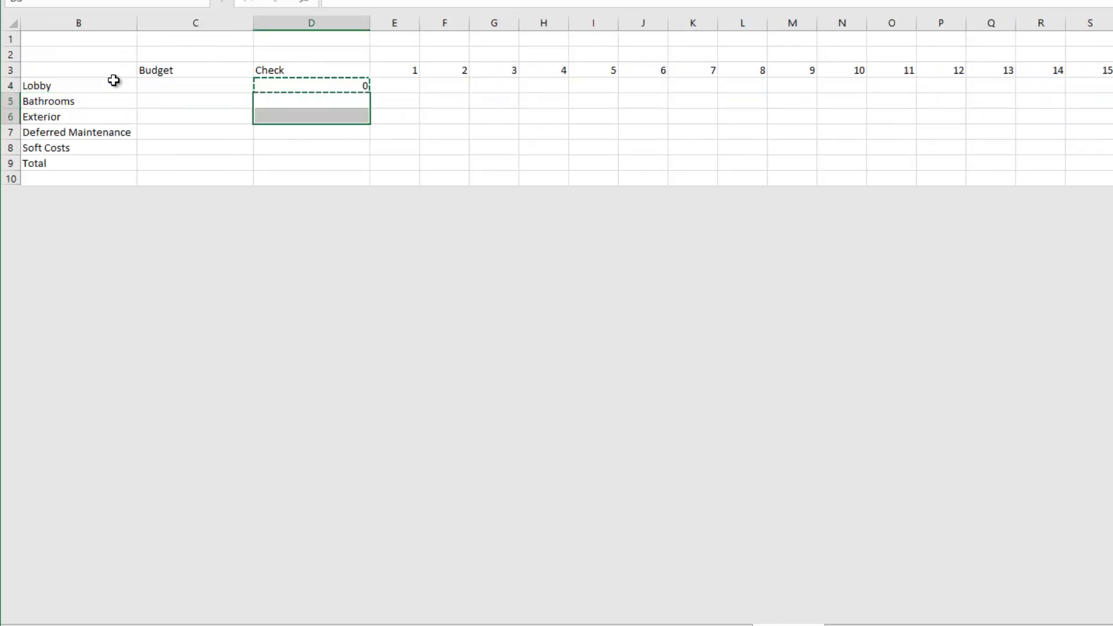
pyautogui.hotkey('shift', 'Down')
pyautogui.hotkey('shift', 'Down')
pyautogui.hotkey('ctrl', 'v')
# AutoSum the Check column into D9 on the Total row
pyautogui.press('Down')
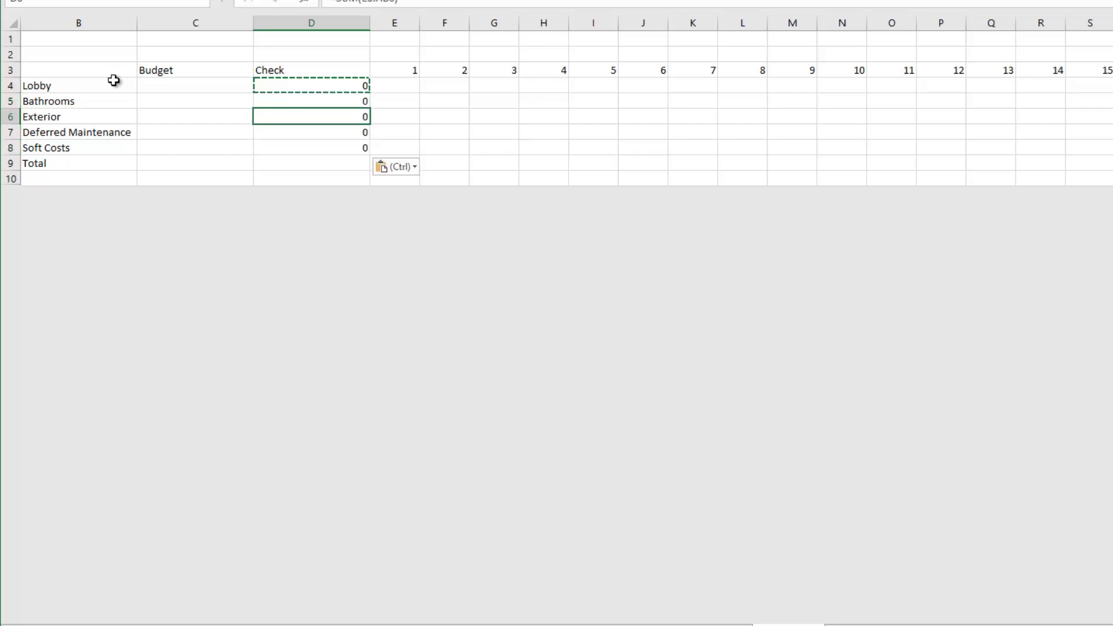
pyautogui.press('Down')
pyautogui.press('Down')
pyautogui.press('Down')
pyautogui.press('Up')
pyautogui.hotkey('ctrl', 'shift', 'Right')
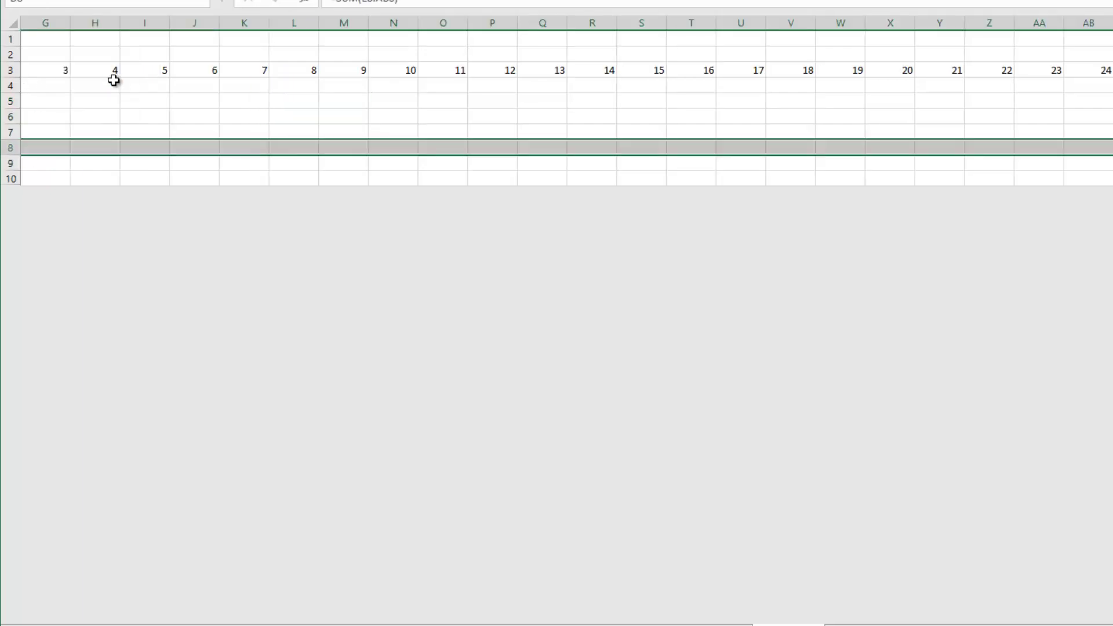
pyautogui.press('Down')
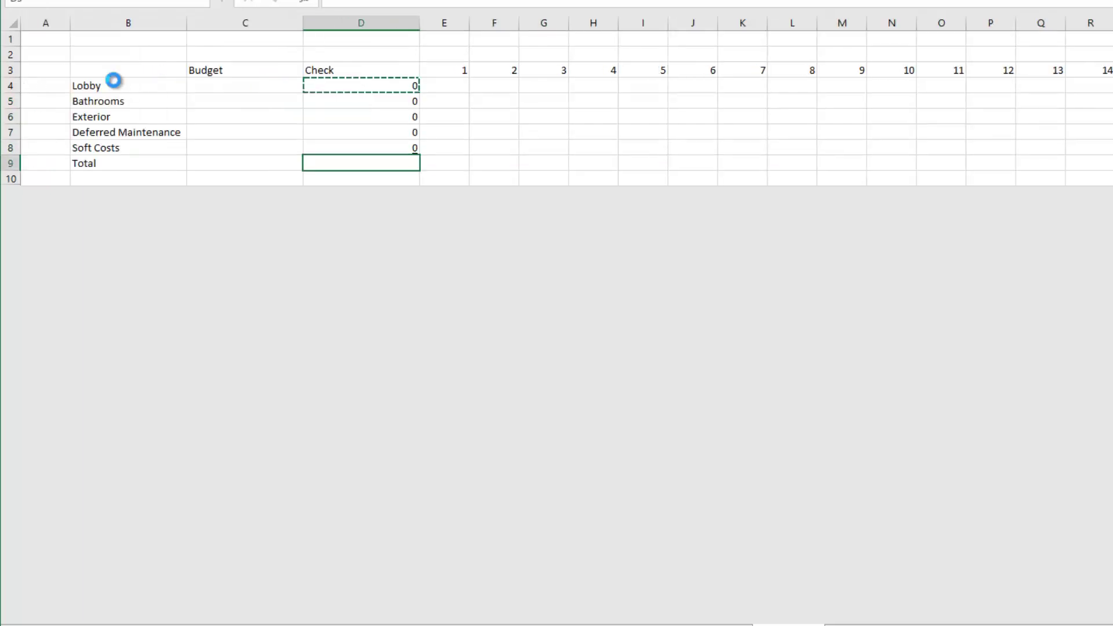
pyautogui.hotkey('alt', '=')
pyautogui.hotkey('ctrl', 'Return')
# Fill Total-row sums across every month column in row 9
pyautogui.press('Right')
pyautogui.hotkey('ctrl', 'shift', 'Right')
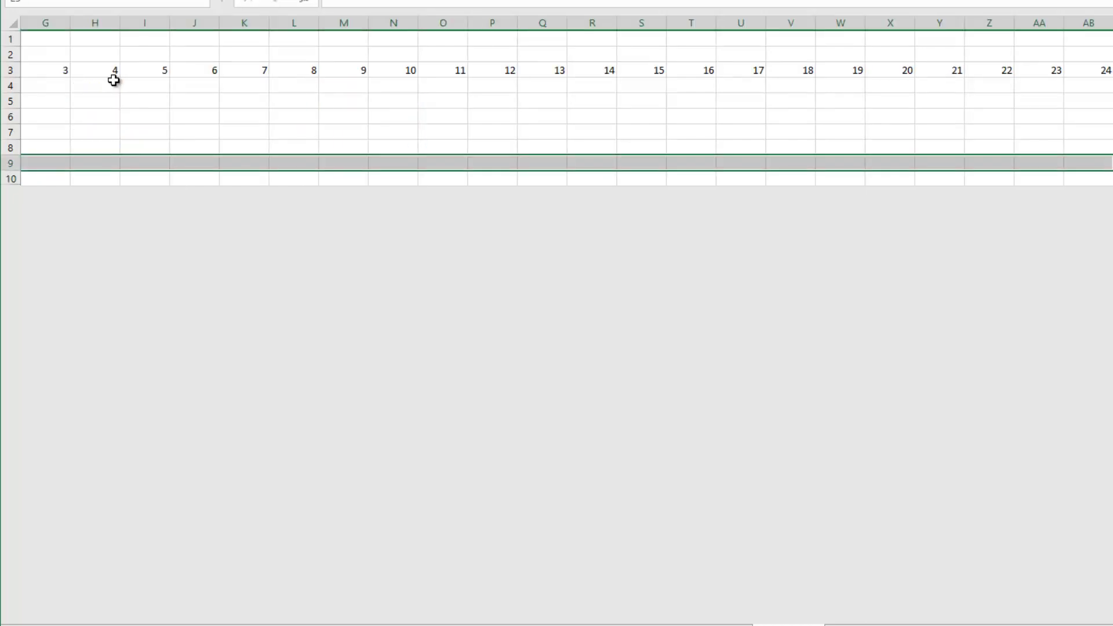
pyautogui.hotkey('ctrl', 'v')
pyautogui.press('Right')
pyautogui.press('Right')
pyautogui.press('Right')
pyautogui.press('Right')
pyautogui.press('Left')
pyautogui.press('Left')
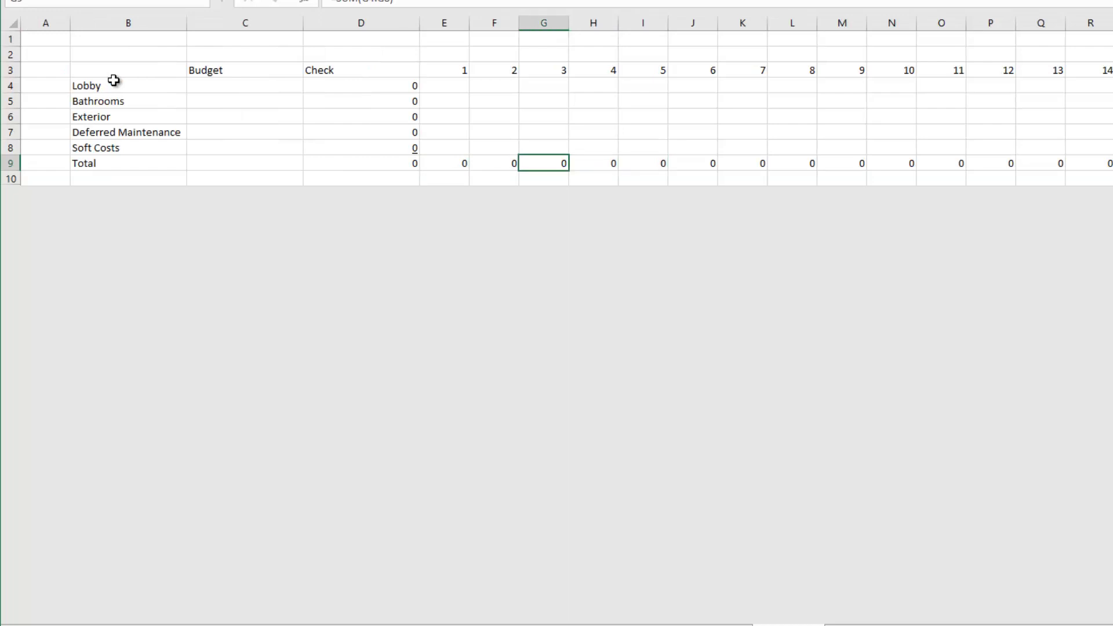
pyautogui.press('Left')
pyautogui.press('Left')
pyautogui.press('Up')
pyautogui.press('Up')
pyautogui.press('Up')
pyautogui.press('Up')
pyautogui.press('Down')
pyautogui.press('Down')
pyautogui.press('Down')
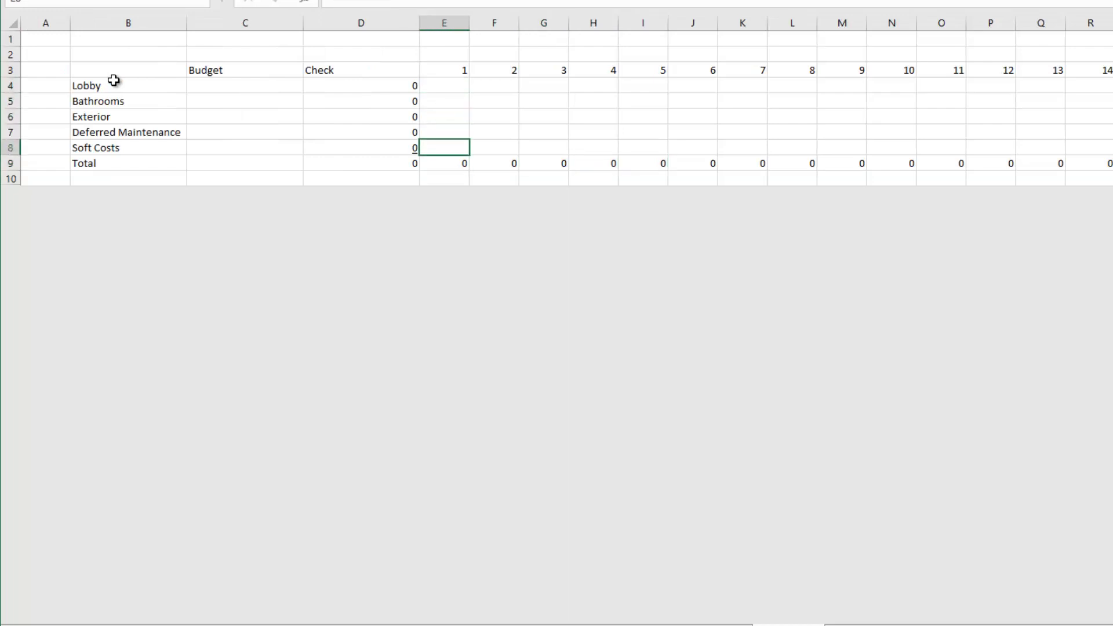
pyautogui.press('Down')
pyautogui.press('Left')
pyautogui.press('Left')
pyautogui.press('Left')
pyautogui.press('Up')
pyautogui.press('Up')
pyautogui.press('Up')
pyautogui.press('Up')
pyautogui.press('Up')
# Enter budgets 250,000, 50,000, 100,000, 75,000 and 65,000 in C4:C8, then AutoSum them in C9
pyautogui.press('Right')
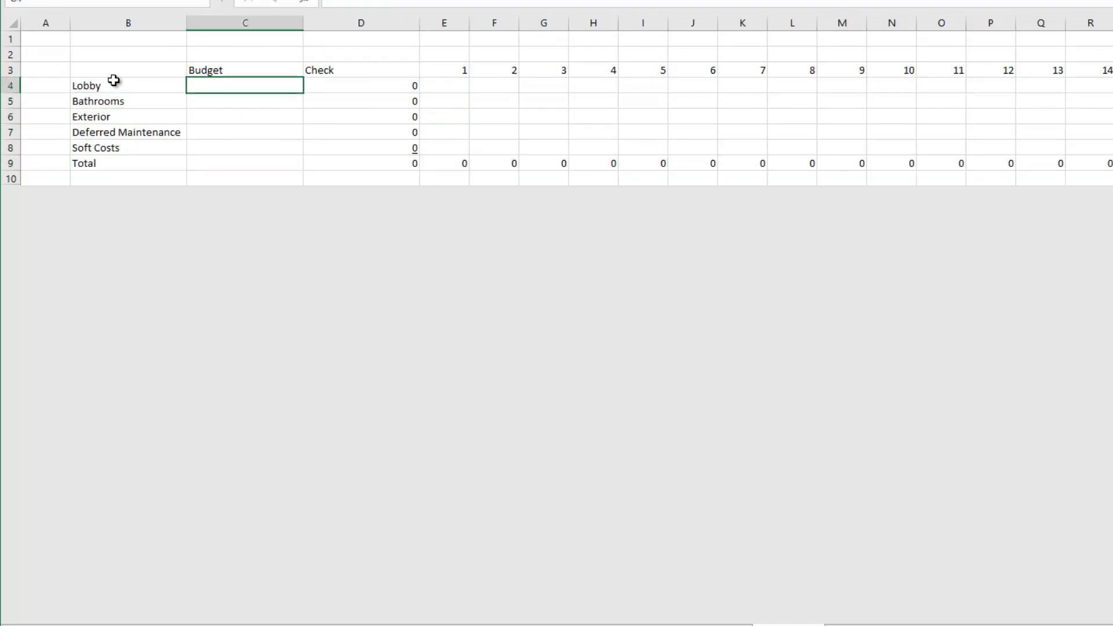
pyautogui.write('250000')
pyautogui.press('Return')
pyautogui.write('50000')
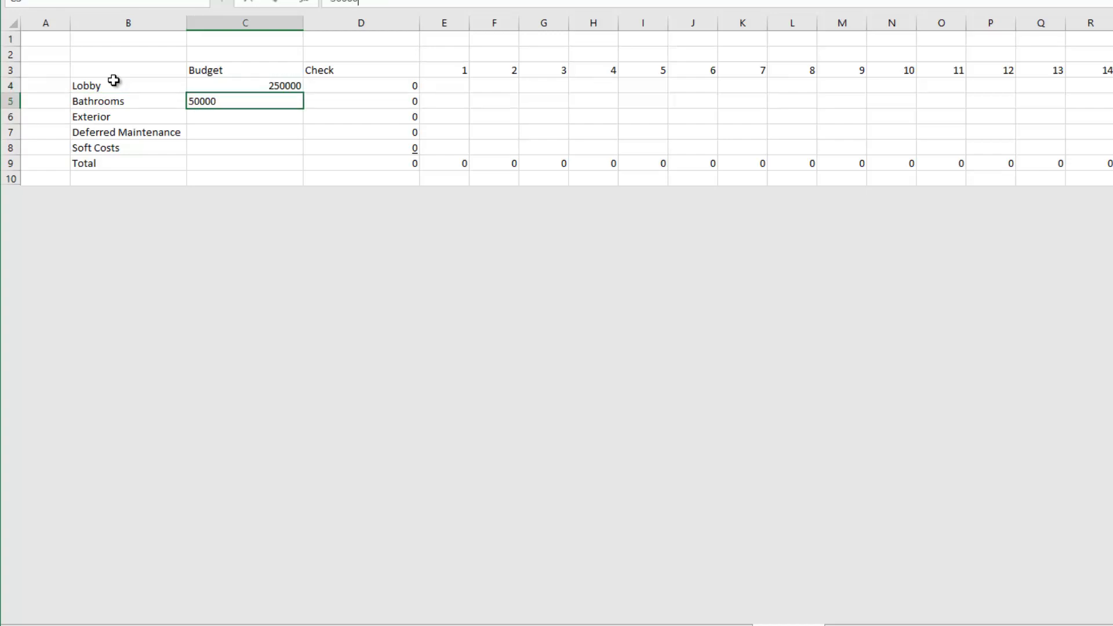
pyautogui.press('Return')
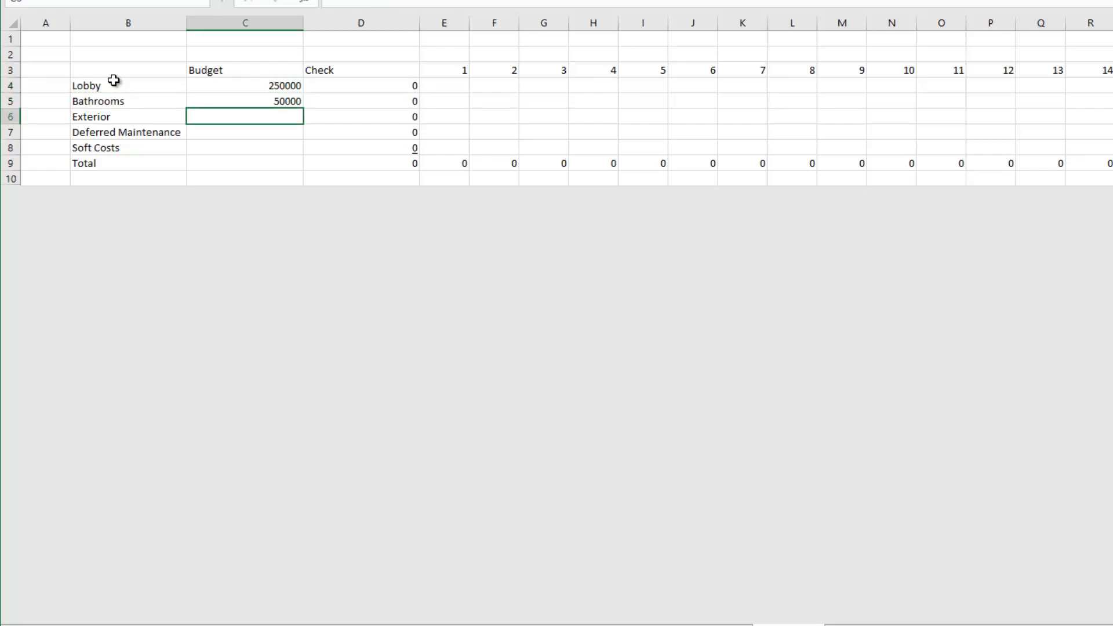
pyautogui.write('100000')
pyautogui.press('Return')
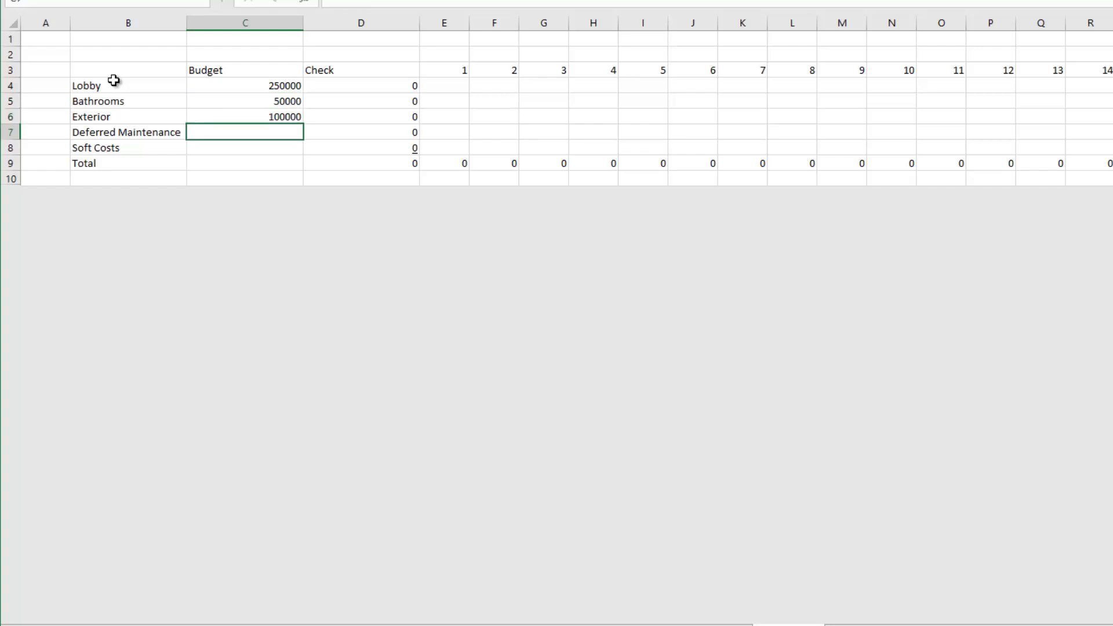
pyautogui.write('75000')
pyautogui.press('Return')
pyautogui.write('6500')
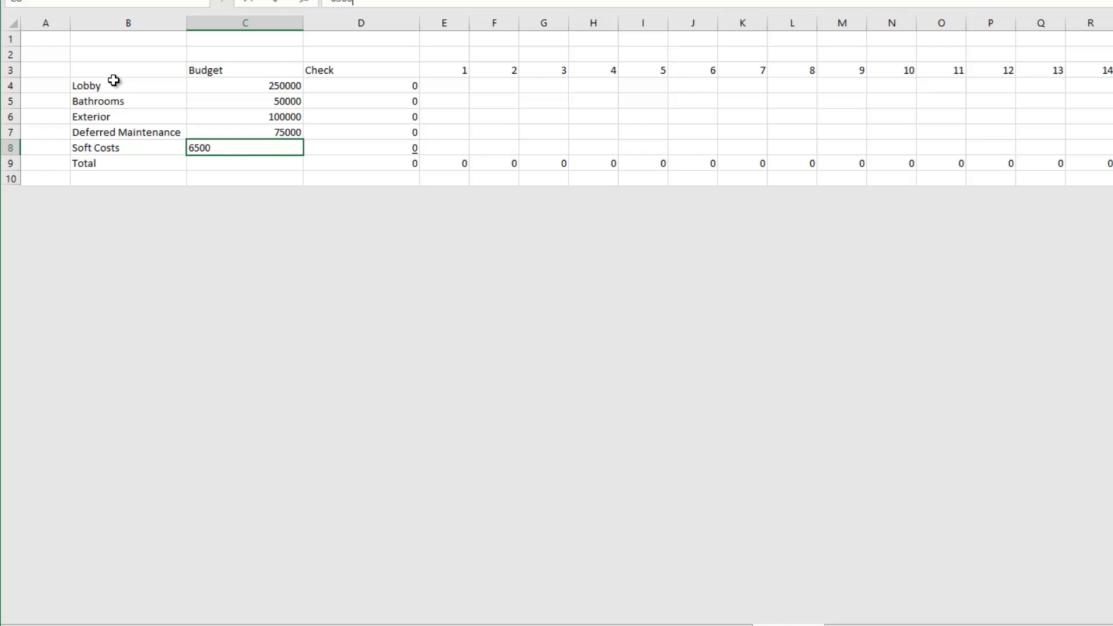
pyautogui.press('Return')
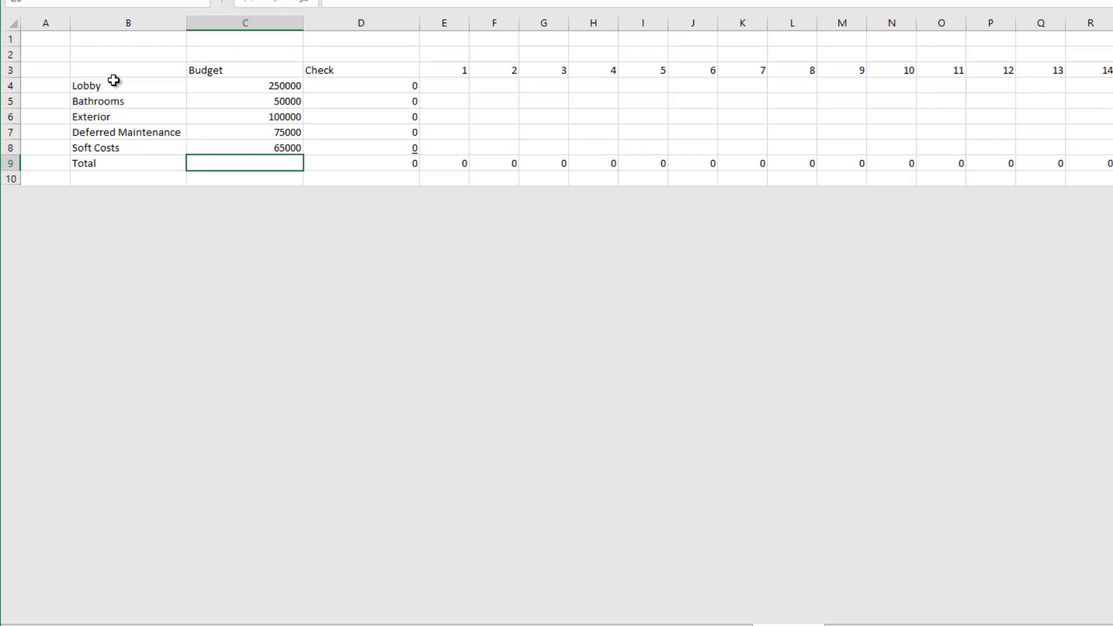
pyautogui.hotkey('alt', '=')
pyautogui.press('Return')
# Format the Budget and Check columns (C3:D9) with thousands separators and no decimals
pyautogui.press('Up')
pyautogui.hotkey('ctrl', 'shift', 'Up')
pyautogui.hotkey('shift', 'Right')
pyautogui.hotkey('ctrl', 'shift', '1')
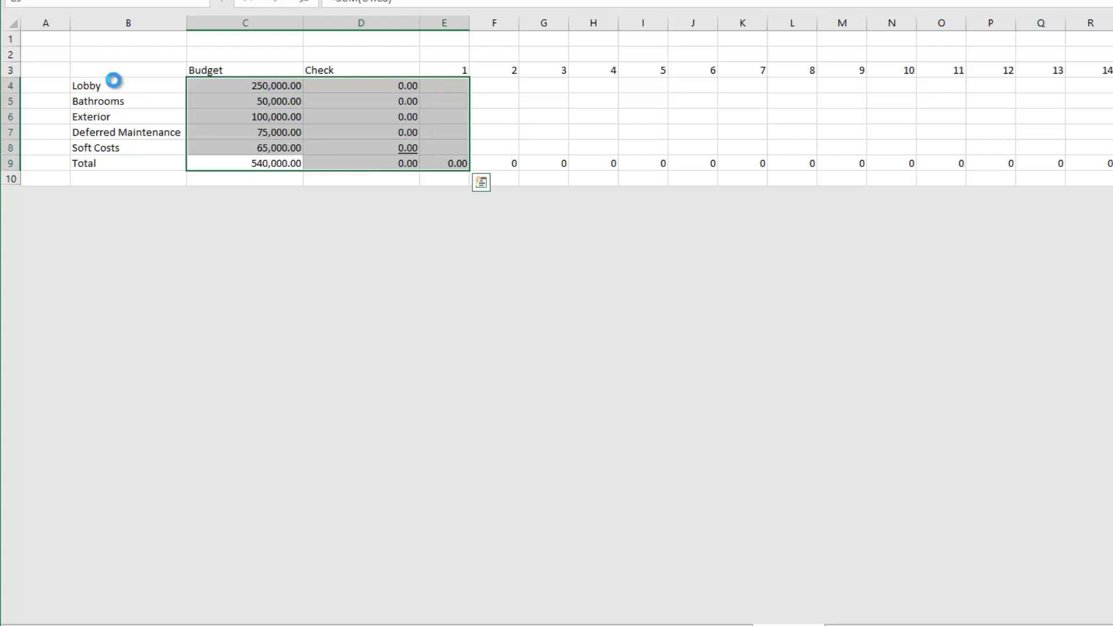
pyautogui.hotkey('alt', 'h')
pyautogui.press('9')
pyautogui.hotkey('alt', 'h')
pyautogui.press('9')
pyautogui.press('Down')
pyautogui.press('Up')
pyautogui.press('Up')
pyautogui.press('Up')
pyautogui.press('Up')
pyautogui.press('Up')
pyautogui.press('Up')
pyautogui.press('Right')
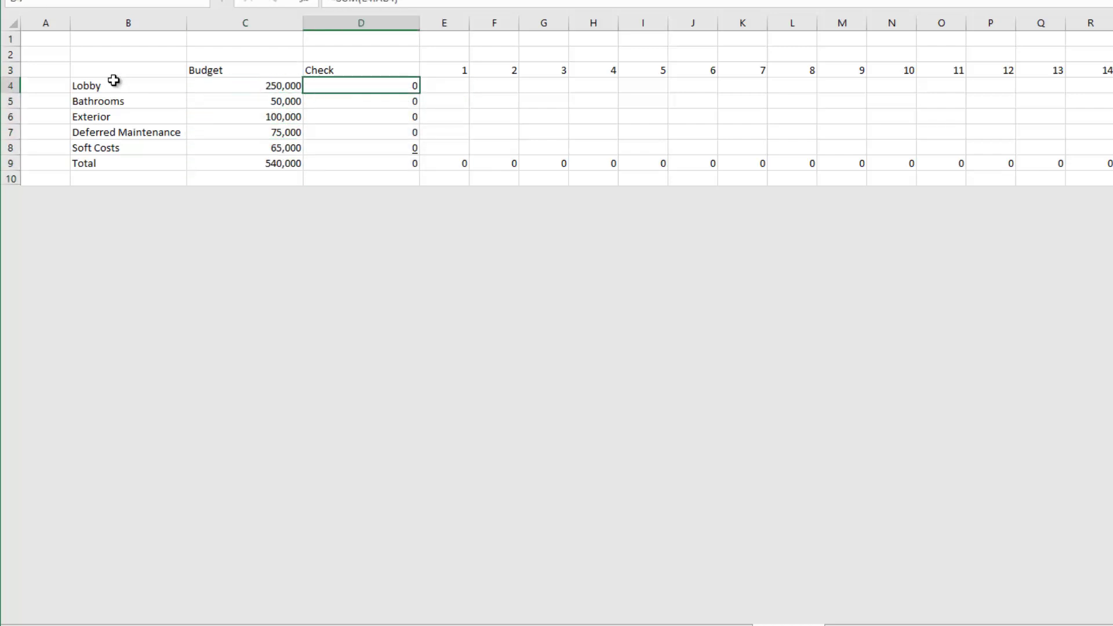
pyautogui.press('Right')
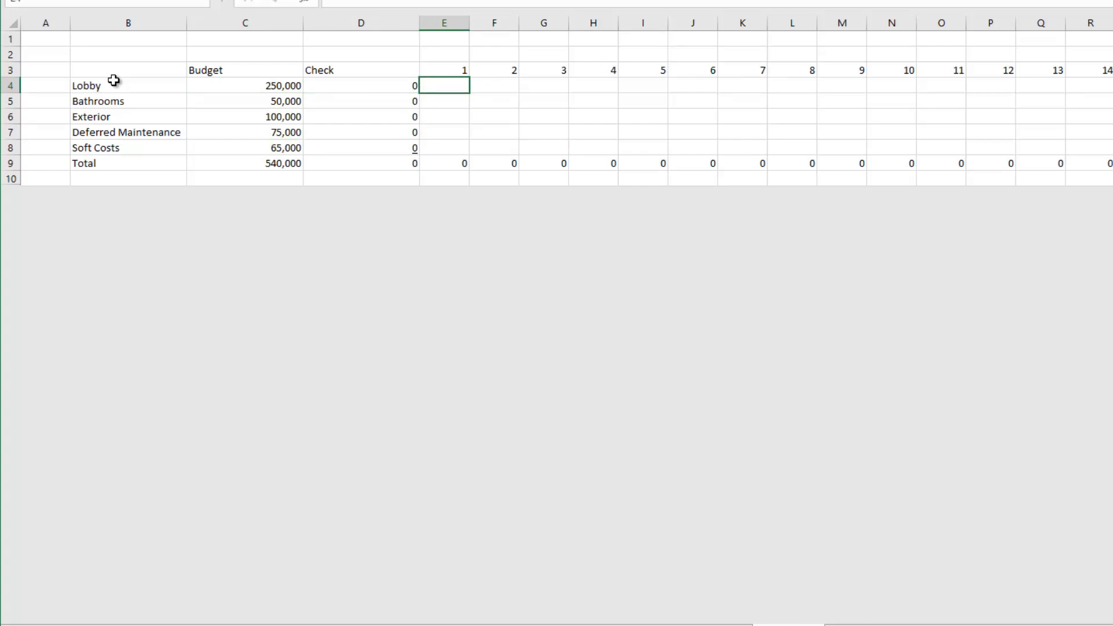
# Fill the Lobby row for months 1–12 with =250000/12, showing 20,833 each month
pyautogui.hotkey('shift', 'Right')
pyautogui.hotkey('shift', 'Right')
pyautogui.hotkey('shift', 'Right')
pyautogui.hotkey('shift', 'Right')
pyautogui.hotkey('shift', 'Right')
pyautogui.hotkey('shift', 'Right')
pyautogui.hotkey('shift', 'Right')
pyautogui.hotkey('shift', 'Right')
pyautogui.hotkey('shift', 'Right')
pyautogui.hotkey('shift', 'Right')
pyautogui.hotkey('shift', 'Right')
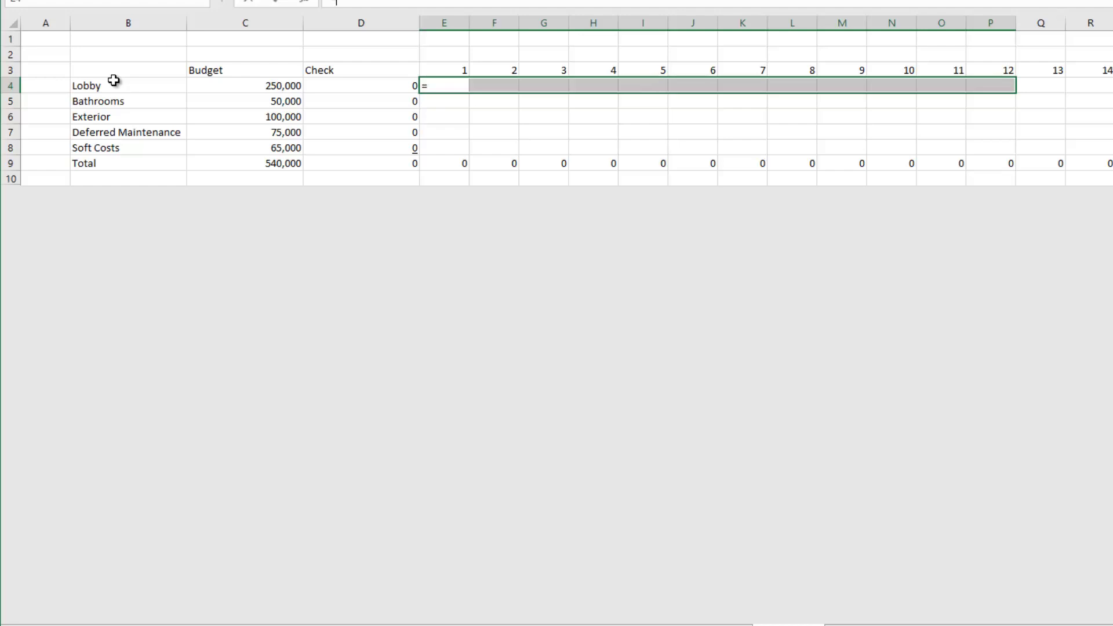
pyautogui.write('=250000/12')
pyautogui.hotkey('ctrl', 'Return')
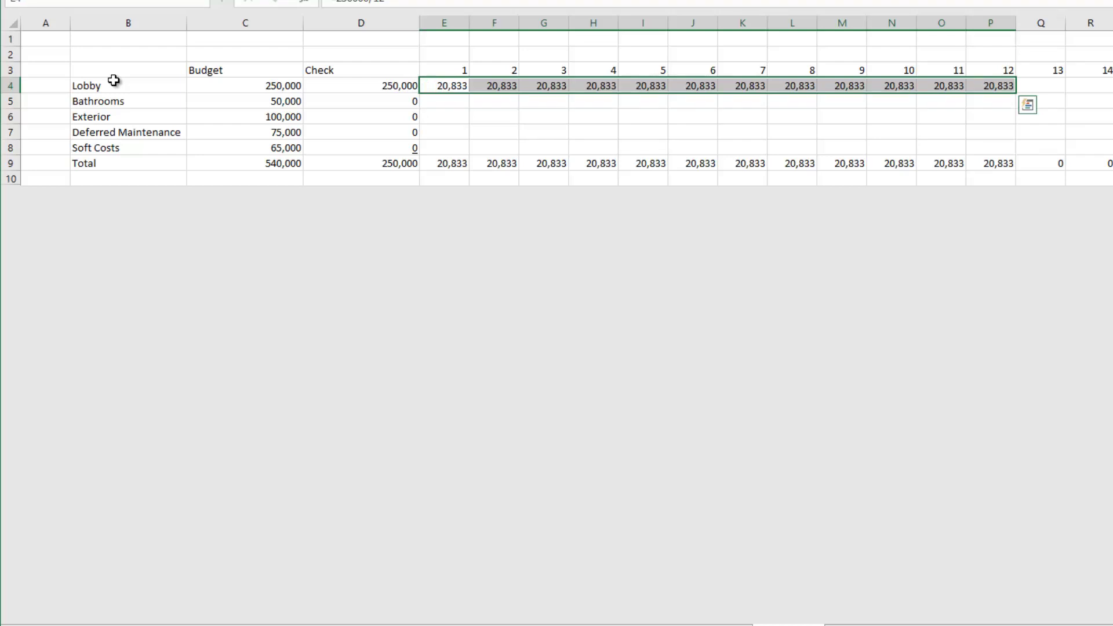
pyautogui.press('Down')
pyautogui.press('Up')
pyautogui.press('Left')
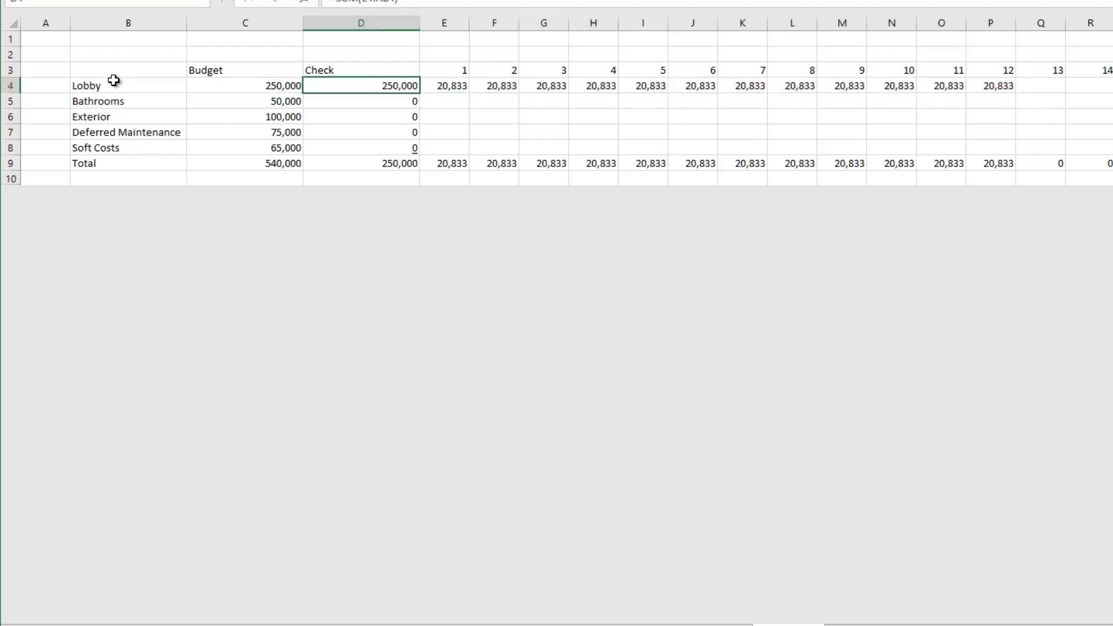
# Fill Bathrooms months 1–12 with =50000/12, giving 4,167 per month
pyautogui.press('Left')
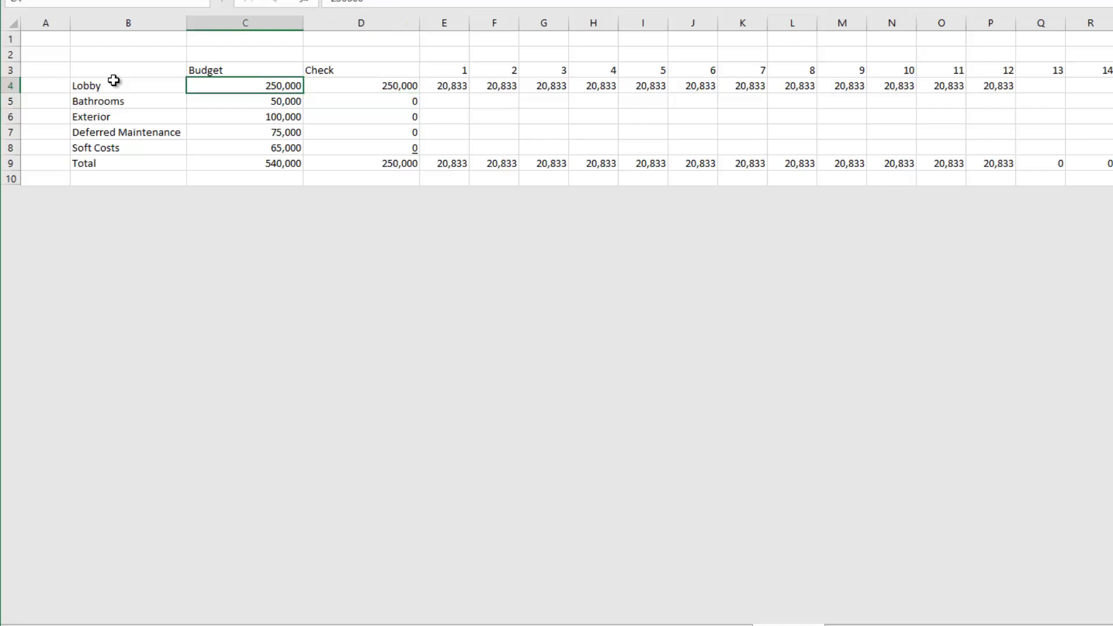
pyautogui.press('Down')
pyautogui.press('Right')
pyautogui.press('Right')
pyautogui.hotkey('shift', 'Right')
pyautogui.hotkey('shift', 'Right')
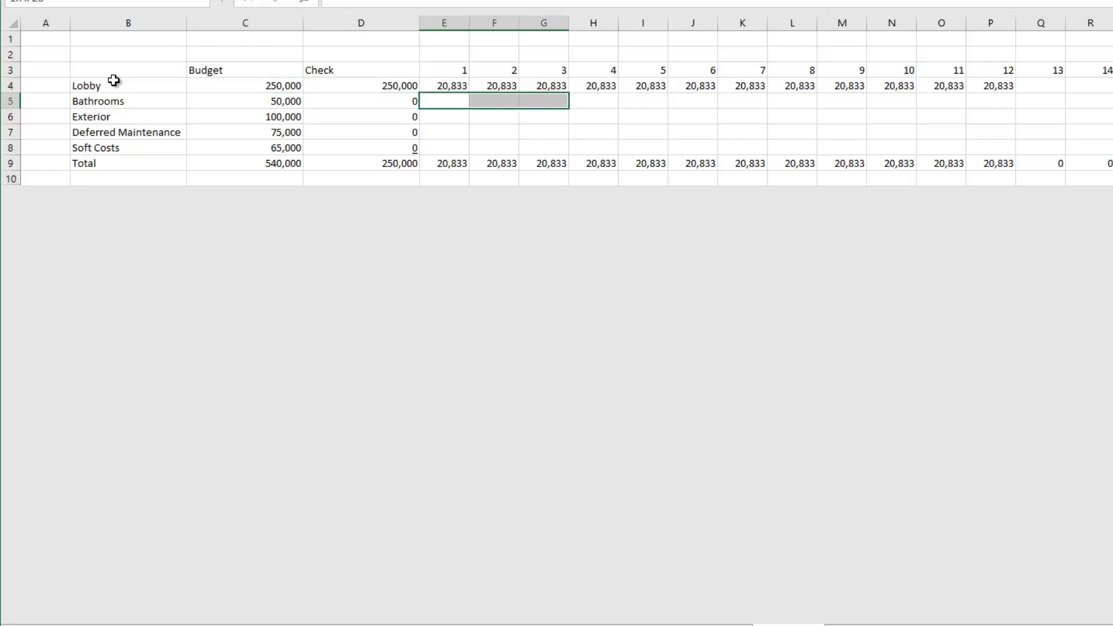
pyautogui.hotkey('shift', 'Right')
pyautogui.hotkey('shift', 'Right')
pyautogui.hotkey('shift', 'Right')
pyautogui.hotkey('shift', 'Right')
pyautogui.hotkey('shift', 'Right')
pyautogui.hotkey('shift', 'Right')
pyautogui.hotkey('shift', 'Right')
pyautogui.hotkey('shift', 'Right')
pyautogui.hotkey('shift', 'Right')
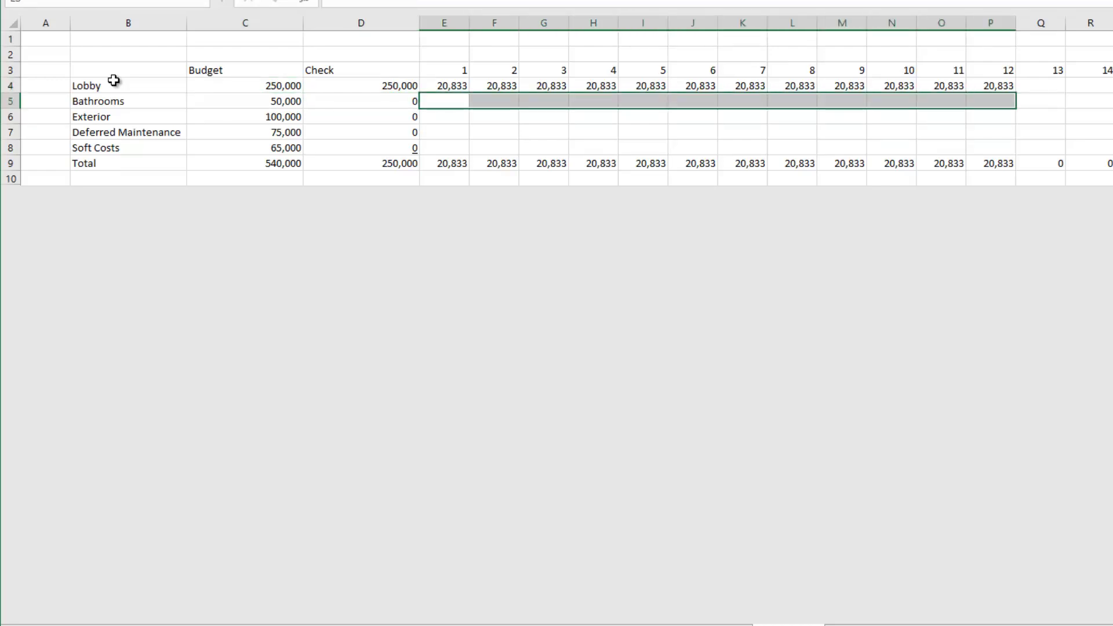
pyautogui.write('=50000/12')
pyautogui.hotkey('ctrl', 'Return')
pyautogui.press('Down')
# Fill the Exterior row across 24 months with its monthly formula over 24, giving 4,167
pyautogui.hotkey('shift', 'Right')
pyautogui.hotkey('shift', 'Right')
pyautogui.hotkey('shift', 'Right')
pyautogui.hotkey('shift', 'Right')
pyautogui.hotkey('shift', 'Right')
pyautogui.hotkey('shift', 'Right')
pyautogui.hotkey('shift', 'Right')
pyautogui.hotkey('shift', 'Right')
pyautogui.hotkey('shift', 'Right')
pyautogui.hotkey('shift', 'Right')
pyautogui.hotkey('shift', 'Right')
pyautogui.hotkey('shift', 'Right')
pyautogui.hotkey('shift', 'Right')
pyautogui.hotkey('shift', 'Right')
pyautogui.hotkey('shift', 'Right')
pyautogui.hotkey('shift', 'Right')
pyautogui.hotkey('shift', 'Right')
pyautogui.hotkey('shift', 'Right')
pyautogui.hotkey('shift', 'Right')
pyautogui.hotkey('shift', 'Right')
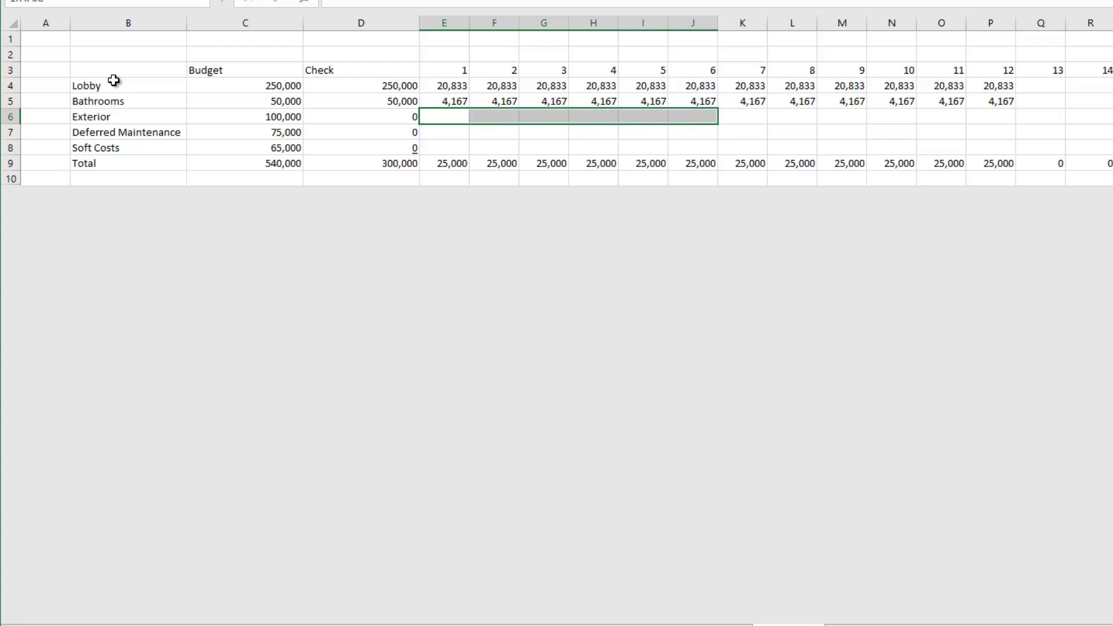
pyautogui.hotkey('shift', 'Right')
pyautogui.hotkey('shift', 'Right')
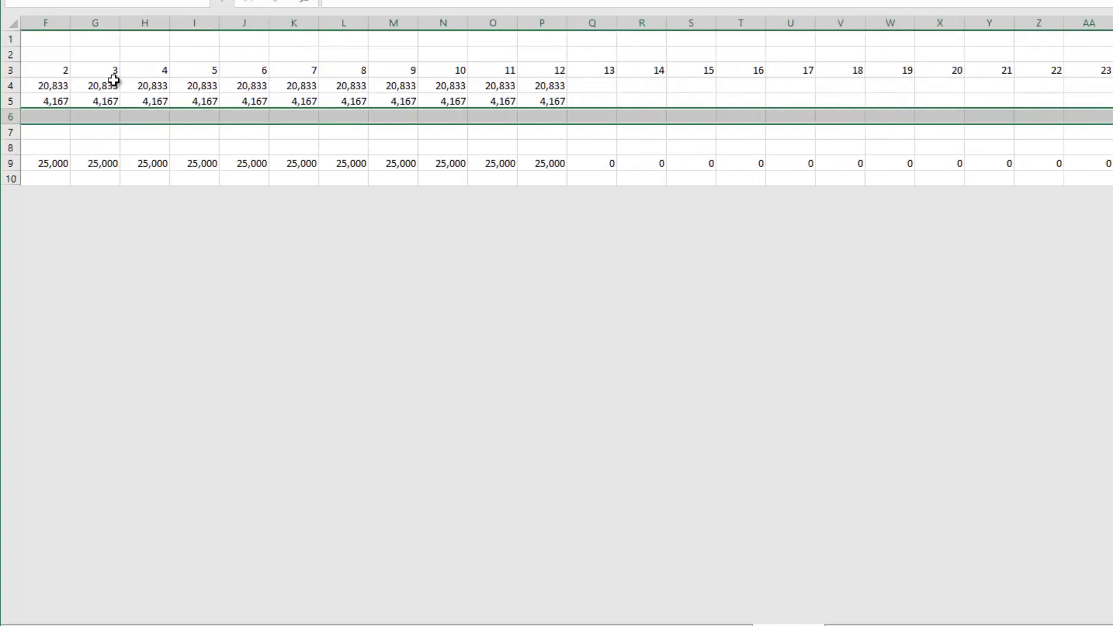
pyautogui.write('10000')
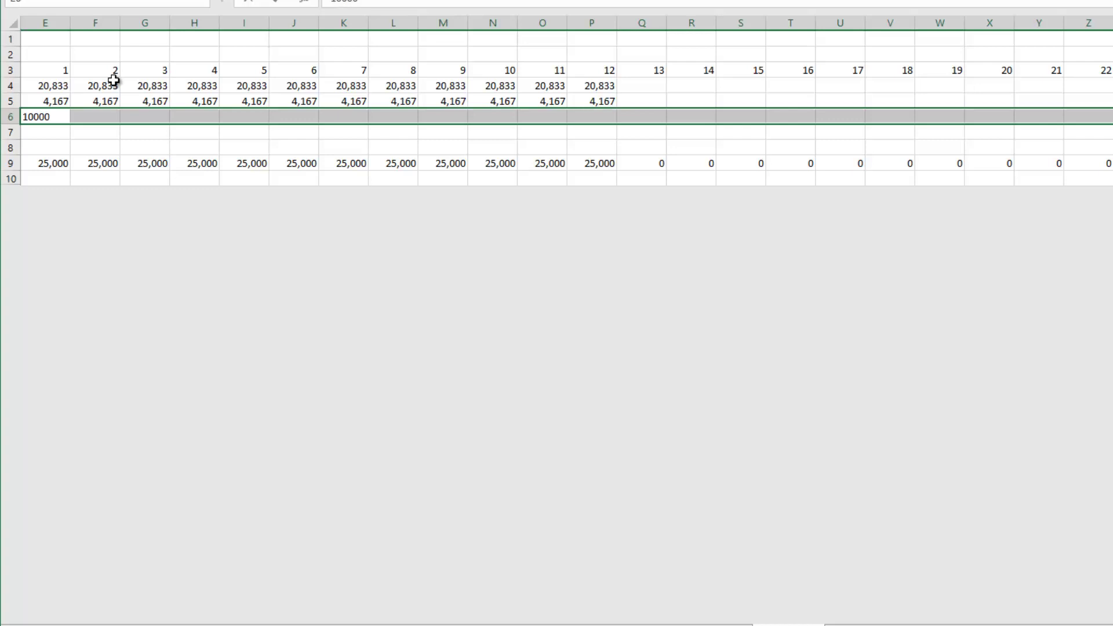
pyautogui.press('Escape')
pyautogui.write('=100000/24')
pyautogui.hotkey('ctrl', 'Return')
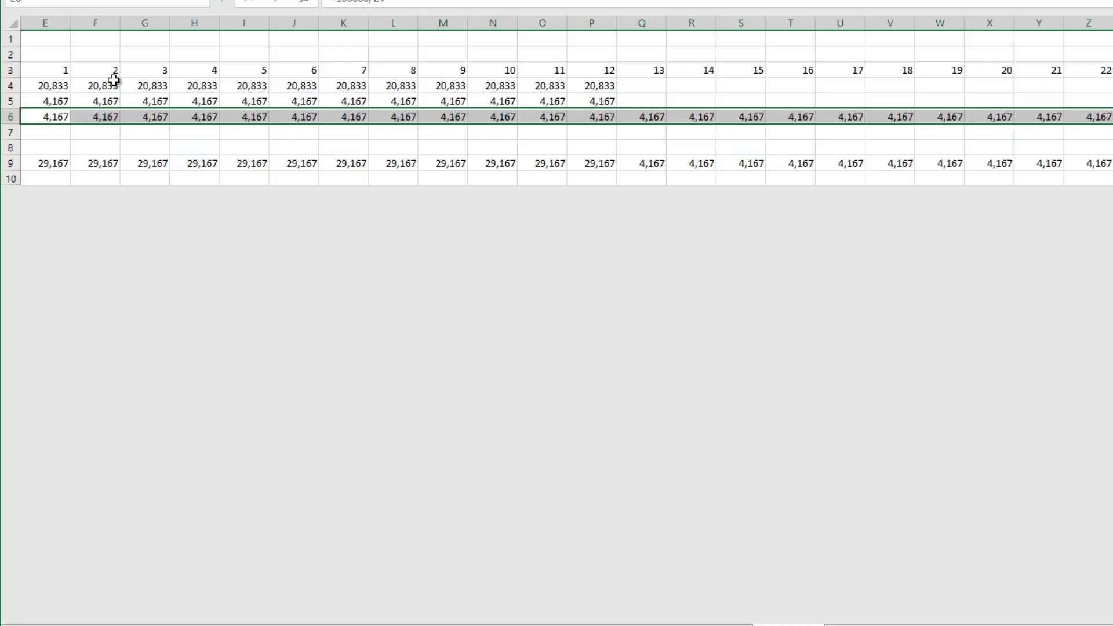
pyautogui.hotkey('ctrl', 'Left')
# Fill Deferred Maintenance across 24 months with =75000/24, giving 3,125 per month
pyautogui.press('Left')
pyautogui.press('Down')
pyautogui.press('Right')
pyautogui.press('Right')
pyautogui.press('Right')
pyautogui.press('Right')
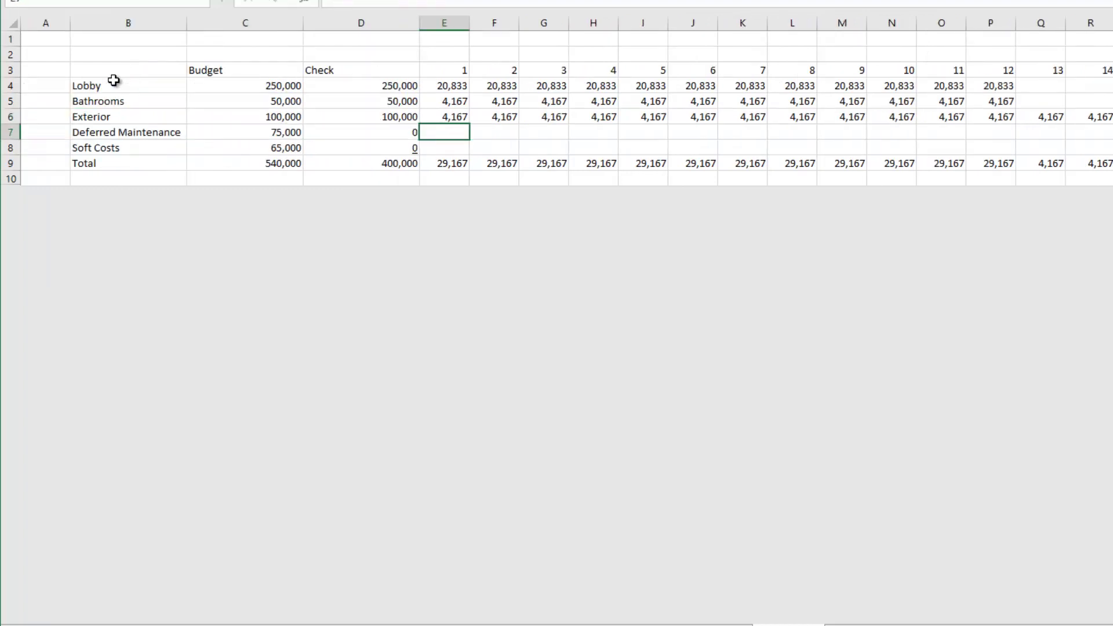
pyautogui.hotkey('shift', 'Right')
pyautogui.hotkey('shift', 'Right')
pyautogui.hotkey('shift', 'Right')
pyautogui.hotkey('shift', 'Right')
pyautogui.hotkey('shift', 'Right')
pyautogui.hotkey('shift', 'Right')
pyautogui.hotkey('shift', 'Right')
pyautogui.hotkey('shift', 'Right')
pyautogui.hotkey('shift', 'Right')
pyautogui.hotkey('shift', 'Right')
pyautogui.hotkey('shift', 'Right')
pyautogui.hotkey('shift', 'Right')
pyautogui.hotkey('shift', 'Right')
pyautogui.hotkey('shift', 'Right')
pyautogui.hotkey('shift', 'Right')
pyautogui.hotkey('shift', 'Right')
pyautogui.hotkey('shift', 'Right')
pyautogui.hotkey('shift', 'Right')
pyautogui.hotkey('shift', 'Right')
pyautogui.hotkey('shift', 'Right')
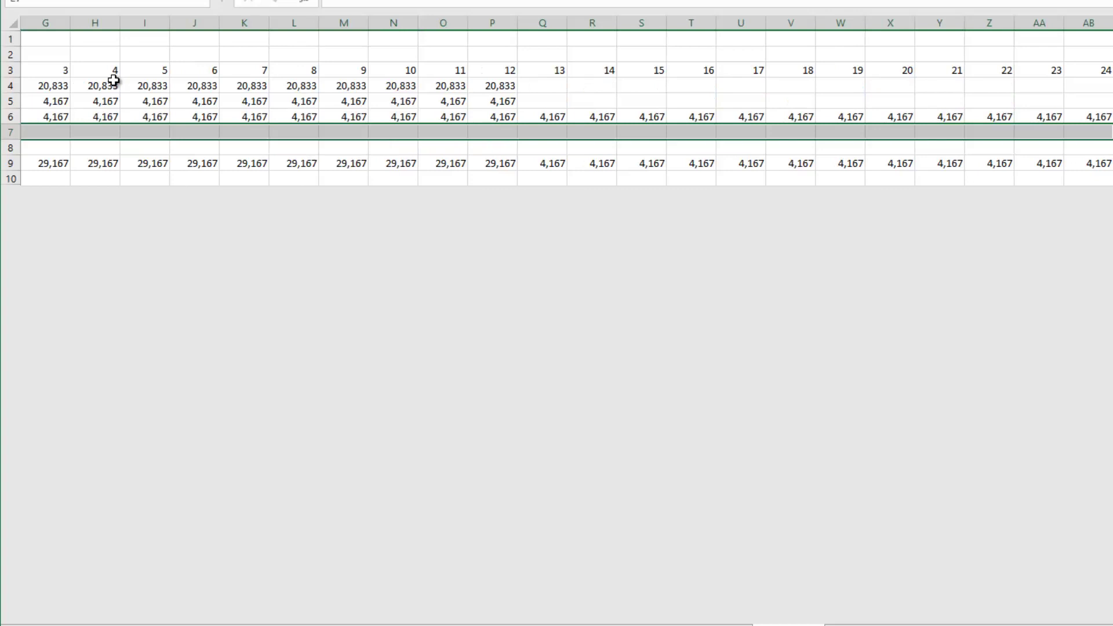
pyautogui.write('750')
pyautogui.press('Escape')
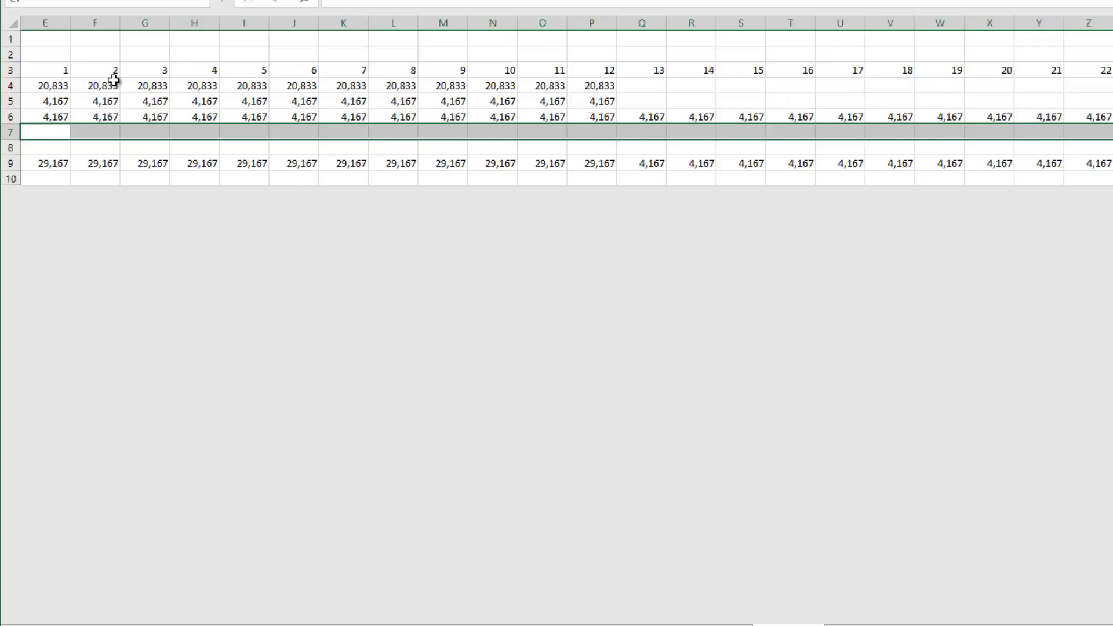
pyautogui.write('=75000/24')
pyautogui.hotkey('ctrl', 'Return')
pyautogui.press('Down')
pyautogui.press('Left')
pyautogui.press('Left')
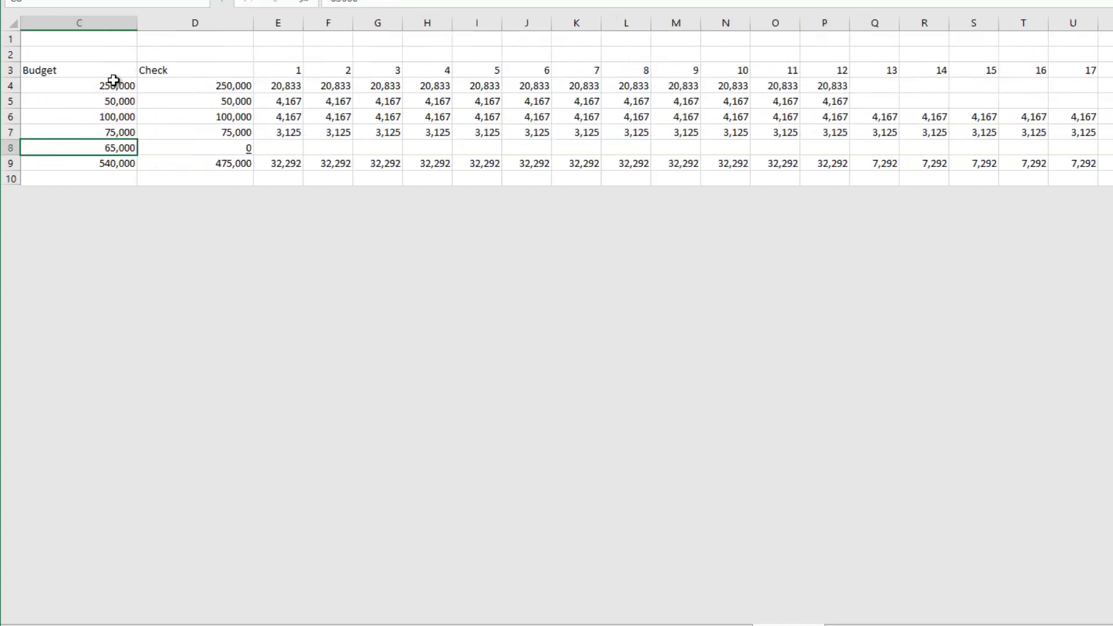
# Select the Soft Costs row and enter =65000/24
pyautogui.press('Right')
pyautogui.press('Right')
pyautogui.hotkey('shift', 'space')
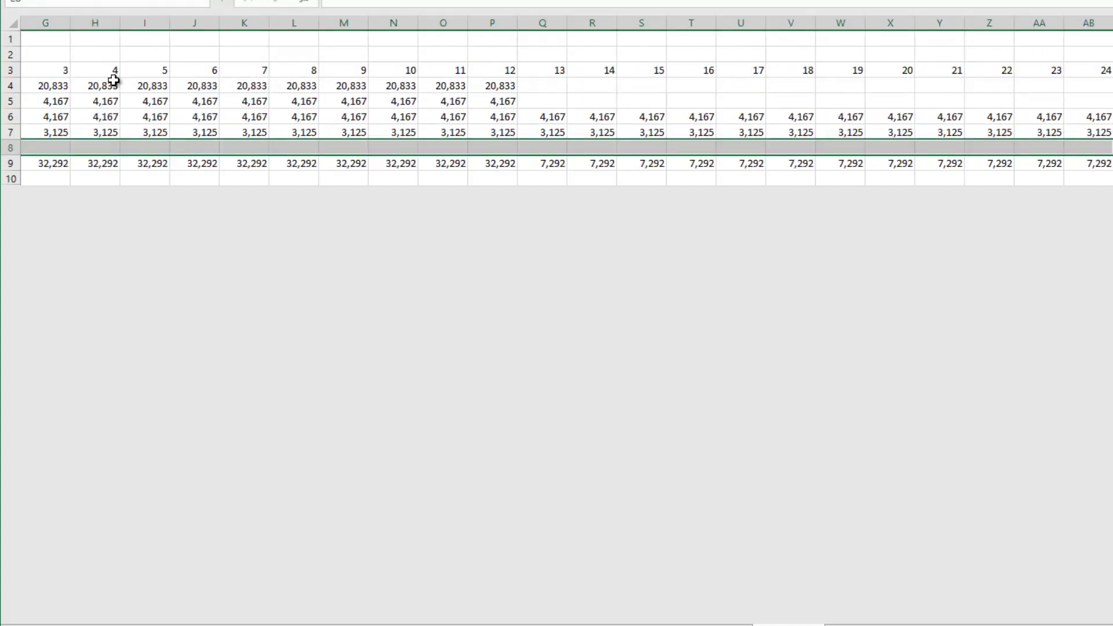
pyautogui.write('=65000')
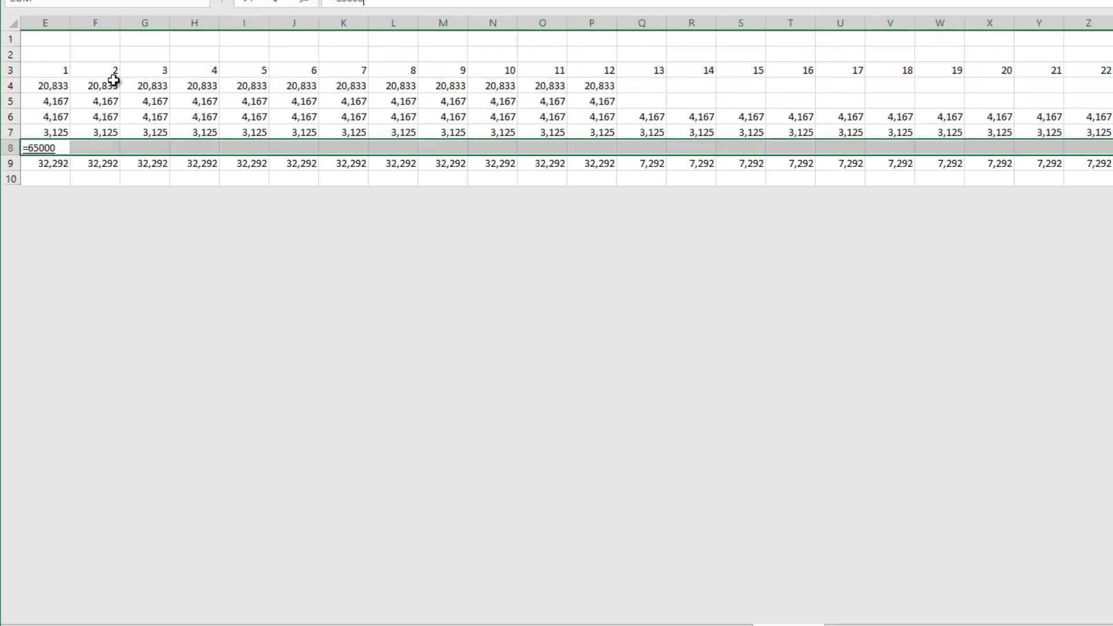
pyautogui.write('/24')
# Commit the Soft Costs formula across its months, showing 2,708 monthly
pyautogui.hotkey('ctrl', 'Return')
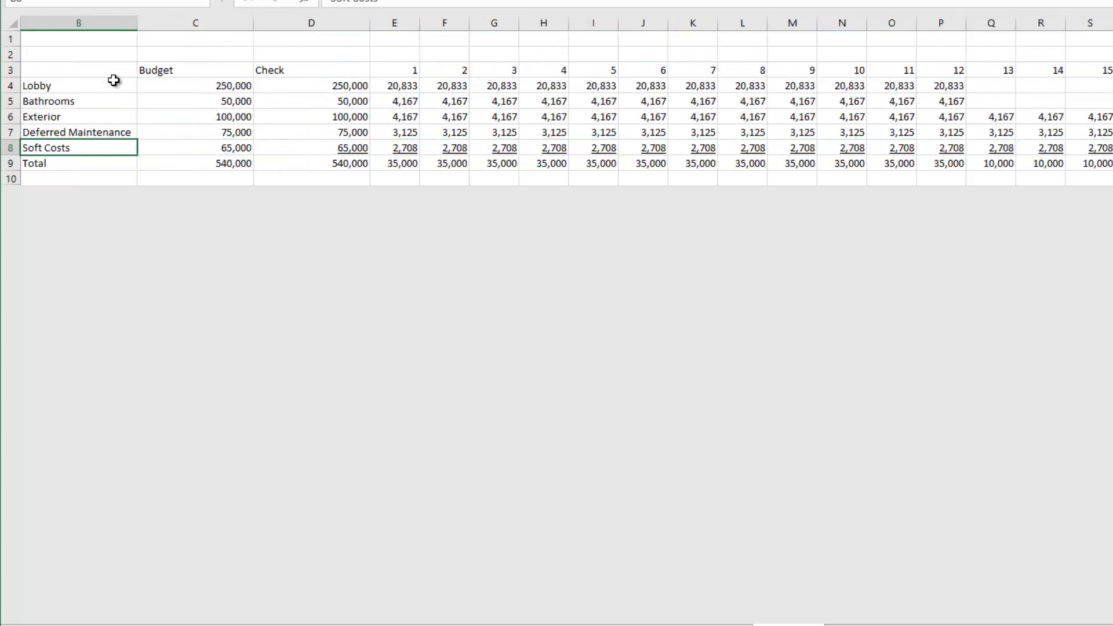
pyautogui.press('Left')
pyautogui.press('Left')
pyautogui.press('Left')
pyautogui.press('Right')
pyautogui.press('Right')
pyautogui.press('Down')
pyautogui.press('Right')
pyautogui.press('Up')
pyautogui.press('Up')
# Autofit the Check and Budget columns to their values
pyautogui.press('Left')
pyautogui.press('Up')
pyautogui.press('Up')
pyautogui.press('Up')
pyautogui.press('Up')
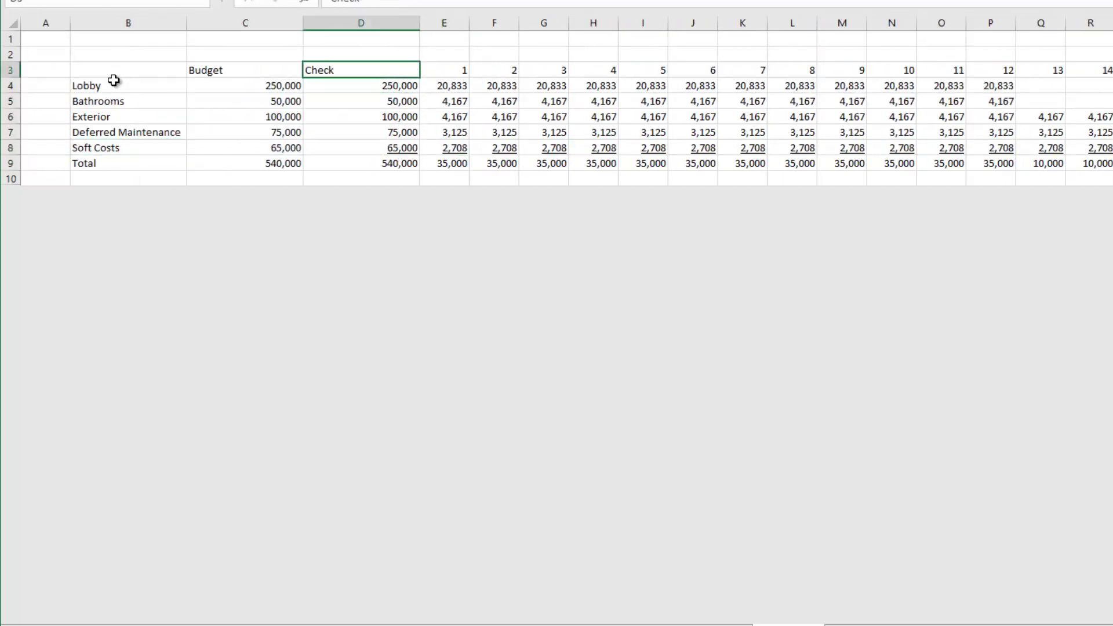
pyautogui.hotkey('ctrl', 'shift', 'Down')
pyautogui.hotkey('alt', 'h')
pyautogui.press('o')
pyautogui.press('i')
pyautogui.press('Left')
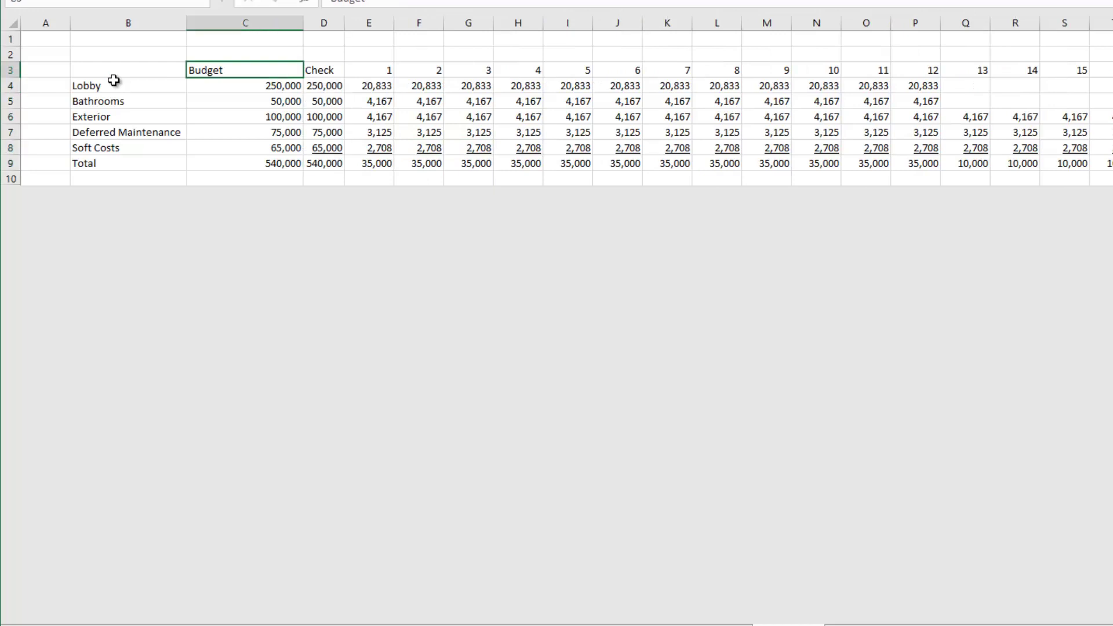
pyautogui.hotkey('ctrl', 'shift', 'Down')
pyautogui.hotkey('alt', 'h')
pyautogui.press('o')
pyautogui.press('i')
# Step through the monthly totals, including month 4, to verify them
pyautogui.press('Right')
pyautogui.press('Right')
pyautogui.press('Down')
pyautogui.press('Down')
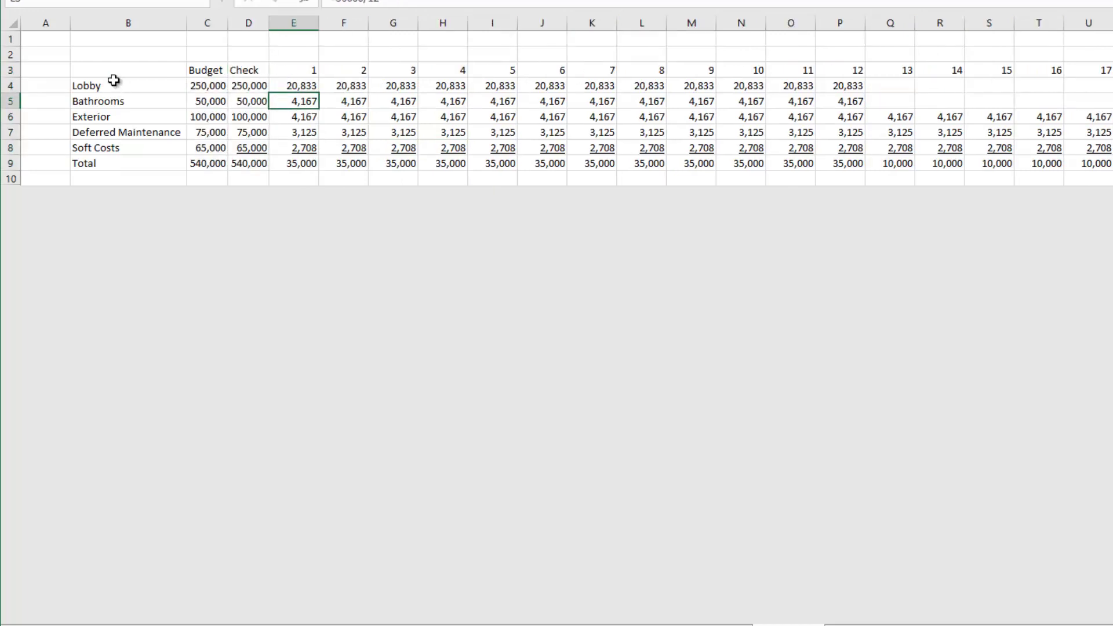
pyautogui.press('Down')
pyautogui.press('Left')
pyautogui.press('Left')
pyautogui.press('Down')
pyautogui.press('Down')
pyautogui.press('Right')
pyautogui.press('Right')
pyautogui.press('Down')
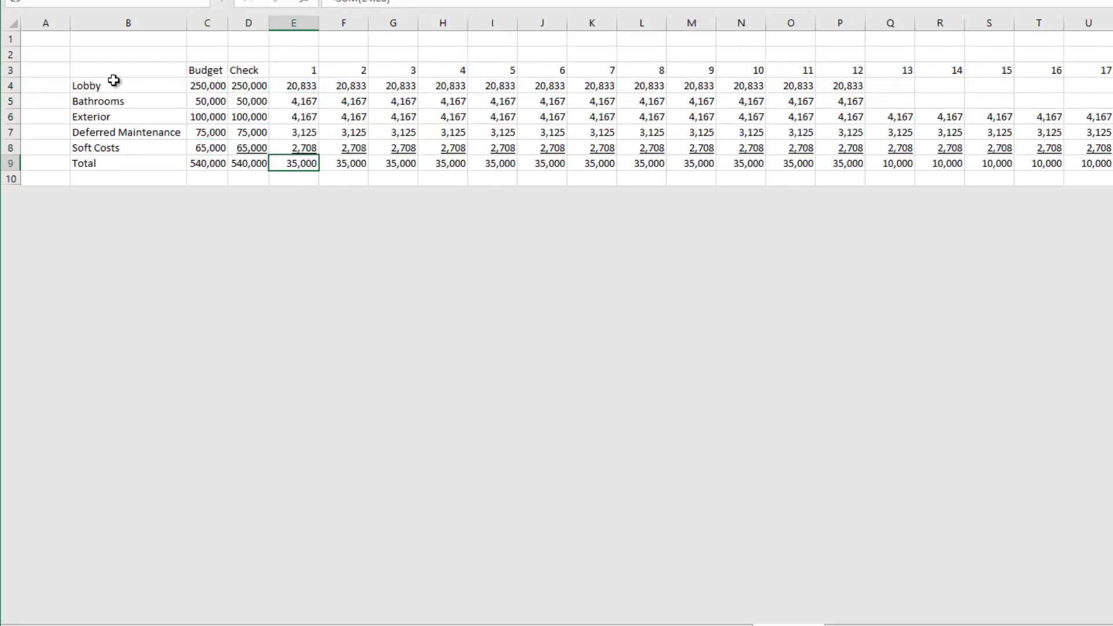
pyautogui.press('Right')
pyautogui.press('Right')
pyautogui.press('Right')
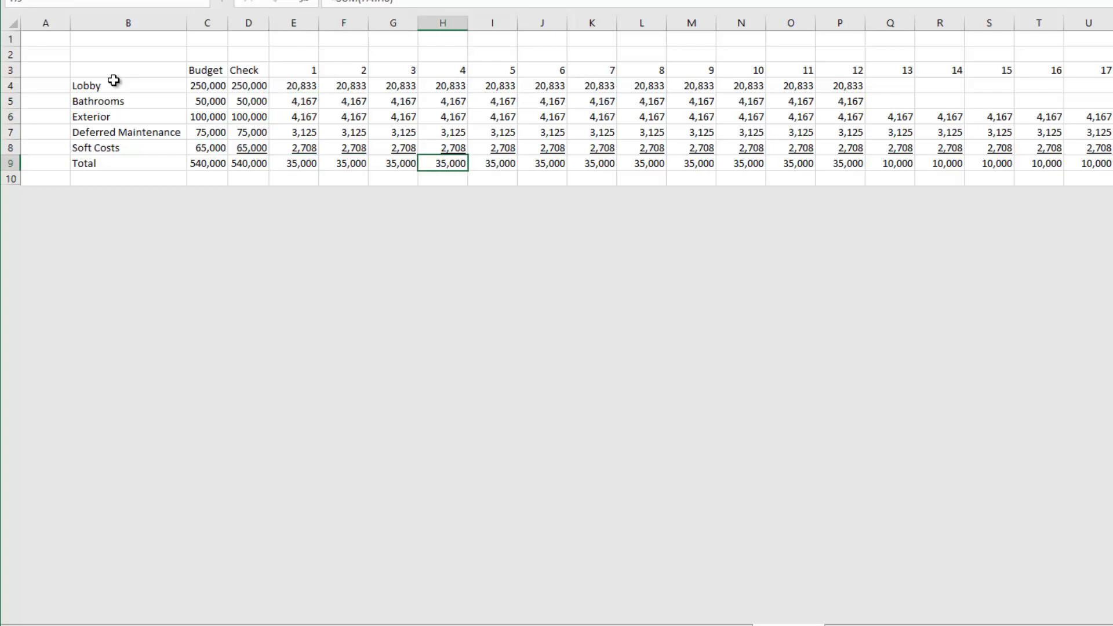
pyautogui.press('Left')
pyautogui.press('Left')
pyautogui.press('Left')
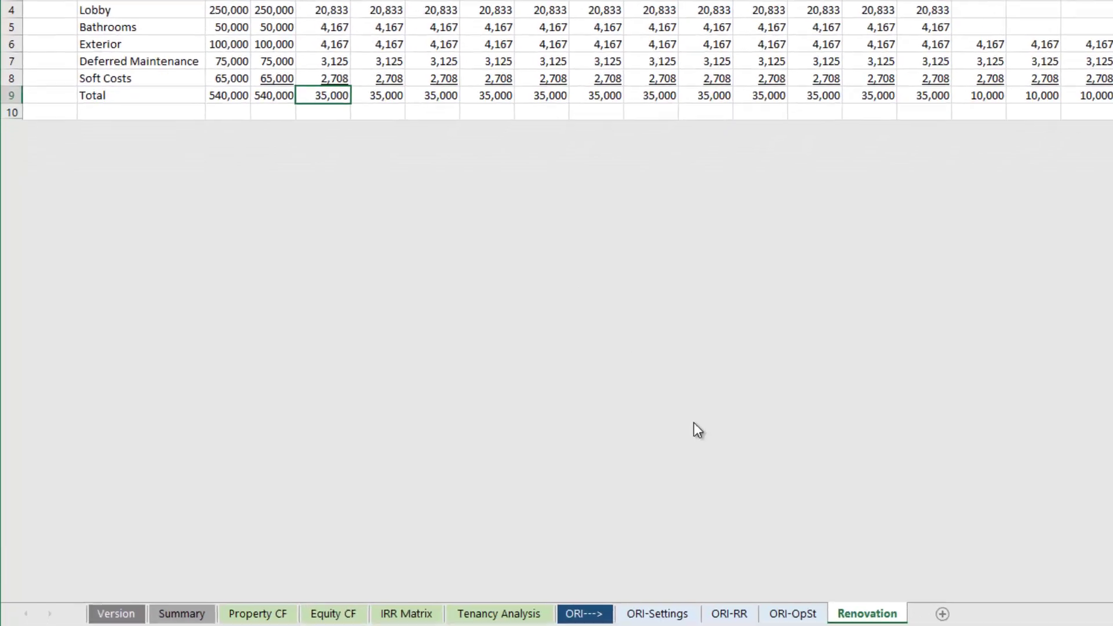
# On ORI-OpSt, link month 1 Other CapEx to the Renovation total in Renovation!E9
pyautogui.click(786, 614)
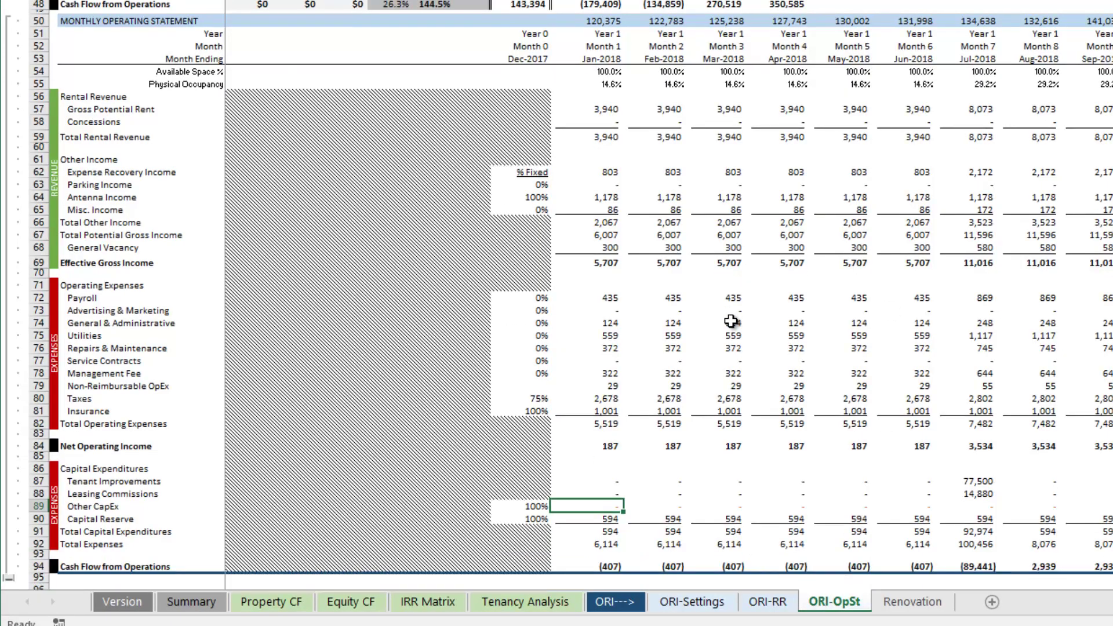
pyautogui.scroll(-1, 731, 321)
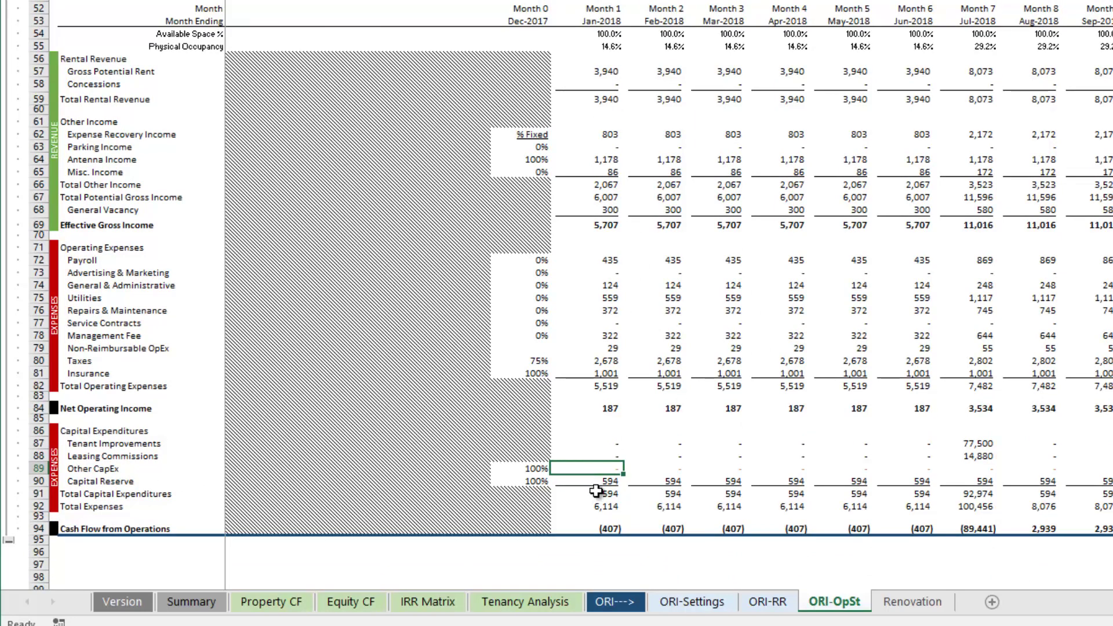
pyautogui.write('=')
pyautogui.click(913, 601)
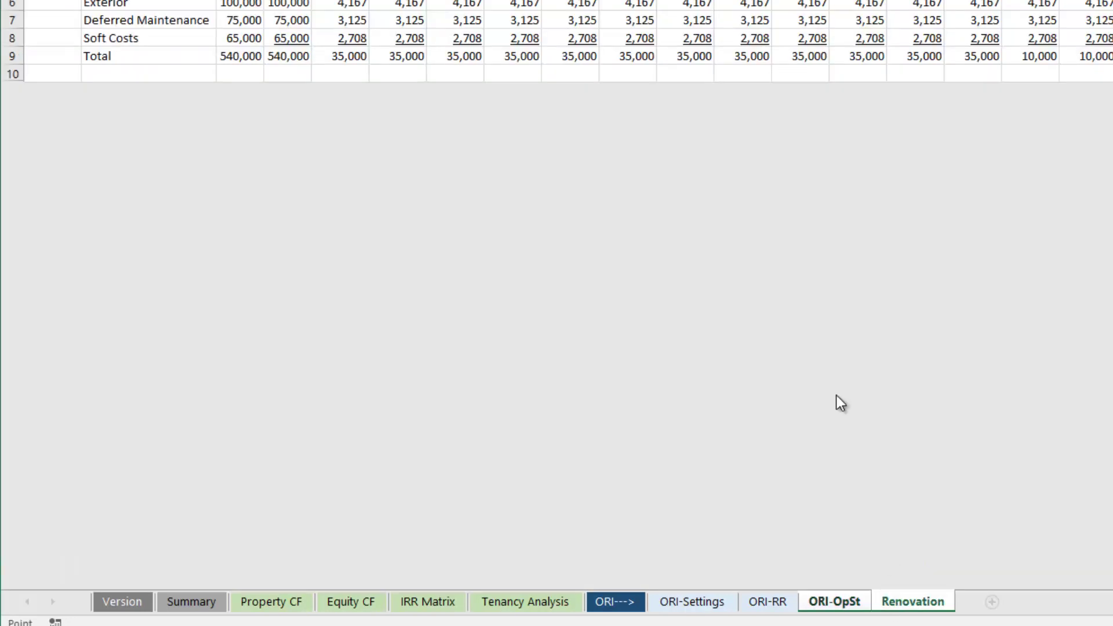
pyautogui.click(340, 56)
pyautogui.press('Return')
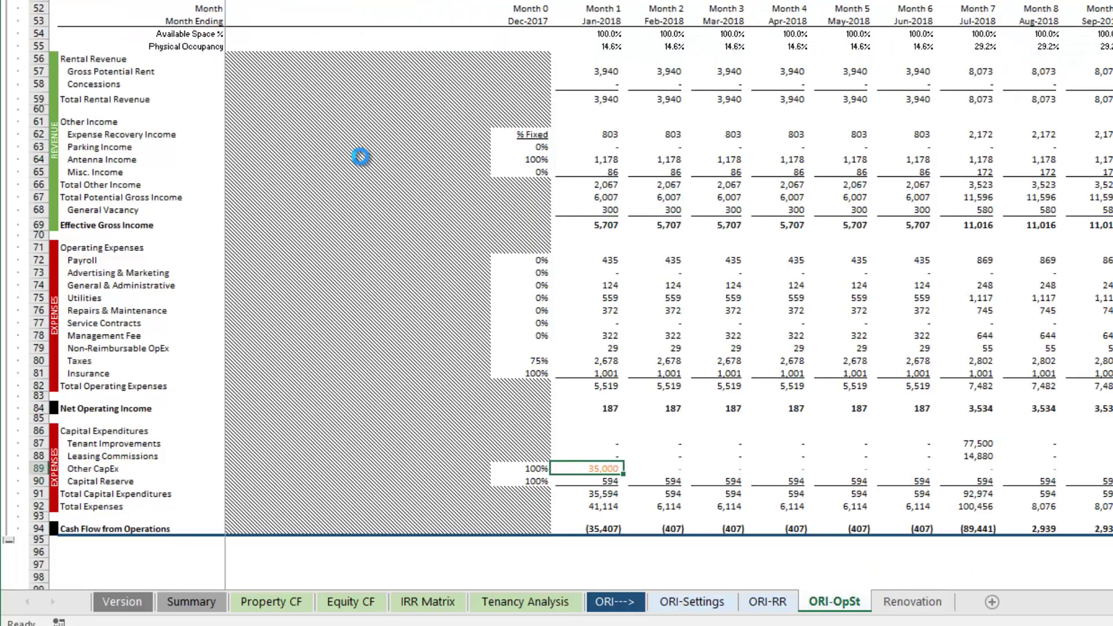
# Copy the Other CapEx link across months 1–24, giving 35,000 then 10,000 monthly
pyautogui.hotkey('ctrl', 'c')
pyautogui.press('Right')
pyautogui.hotkey('shift', 'Right')
pyautogui.hotkey('shift', 'Right')
pyautogui.hotkey('shift', 'Right')
pyautogui.hotkey('shift', 'Right')
pyautogui.hotkey('shift', 'Right')
pyautogui.hotkey('shift', 'Right')
pyautogui.hotkey('shift', 'Right')
pyautogui.hotkey('shift', 'Right')
pyautogui.hotkey('shift', 'Right')
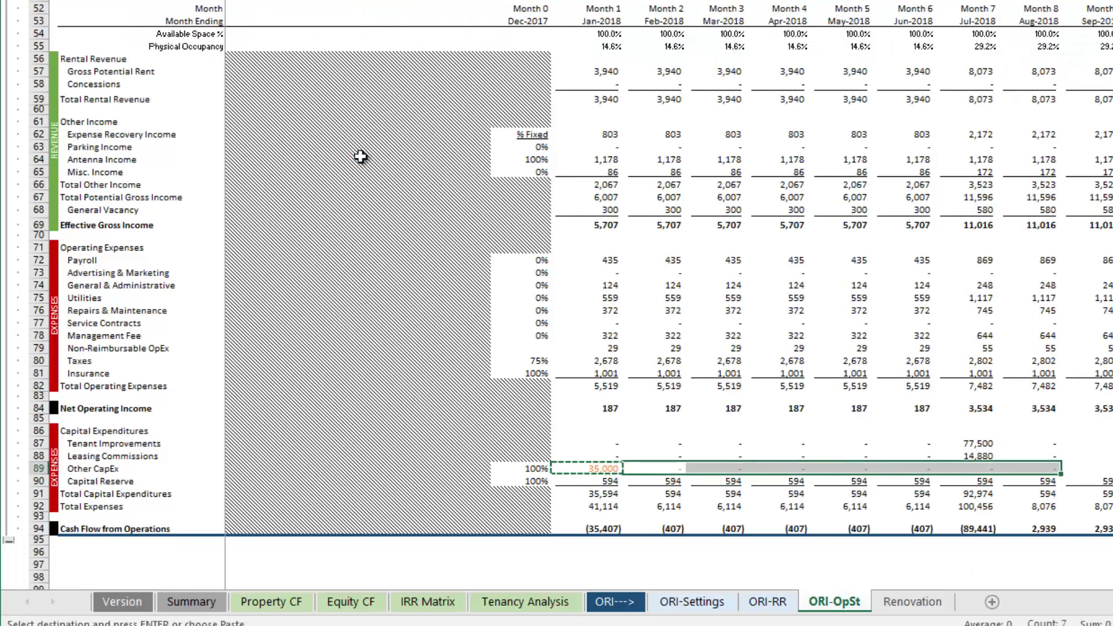
pyautogui.hotkey('shift', 'Right')
pyautogui.hotkey('shift', 'Right')
pyautogui.hotkey('shift', 'Right')
pyautogui.hotkey('shift', 'Right')
pyautogui.hotkey('shift', 'Right')
pyautogui.hotkey('shift', 'Right')
pyautogui.hotkey('shift', 'Right')
pyautogui.hotkey('shift', 'Right')
pyautogui.hotkey('shift', 'Right')
pyautogui.hotkey('shift', 'Right')
pyautogui.hotkey('shift', 'Right')
pyautogui.hotkey('shift', 'Right')
pyautogui.hotkey('shift', 'Right')
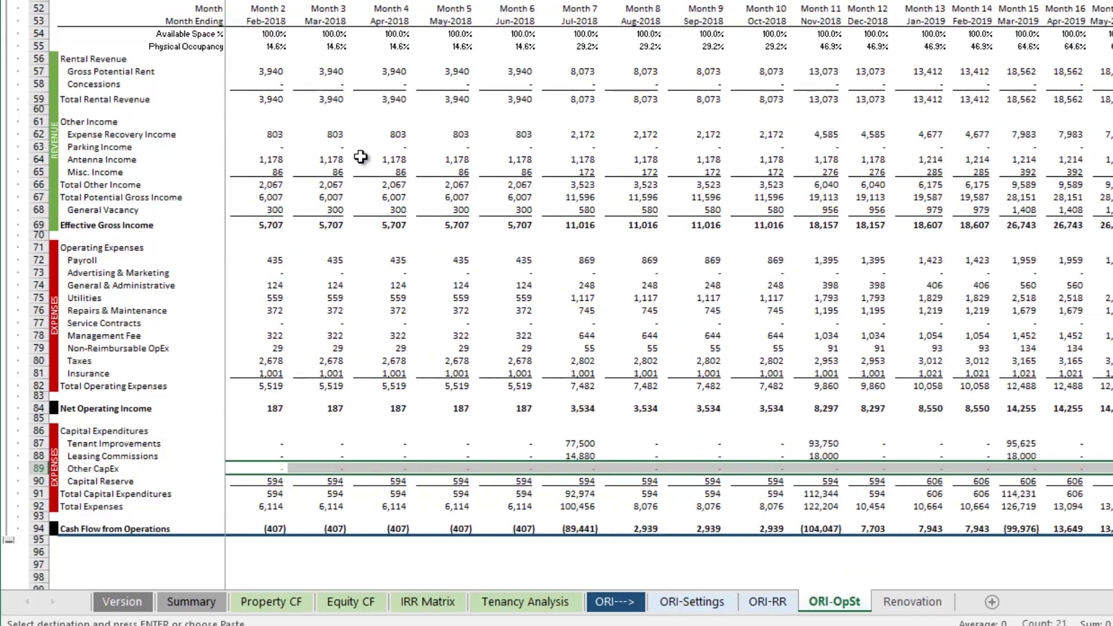
pyautogui.hotkey('shift', 'Right')
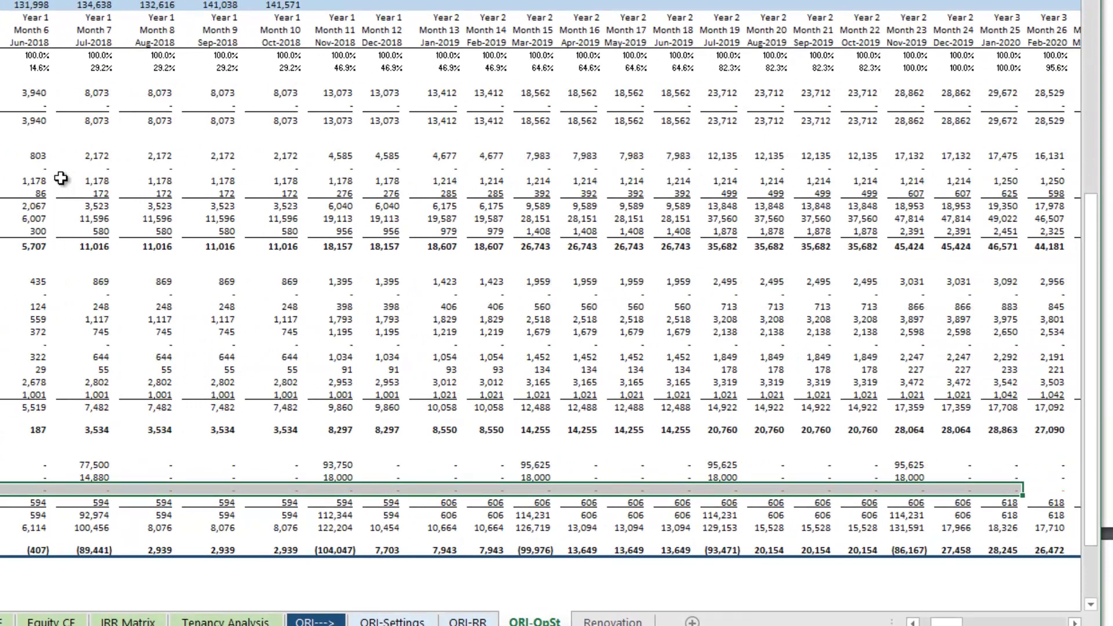
pyautogui.hotkey('ctrl', 'v')
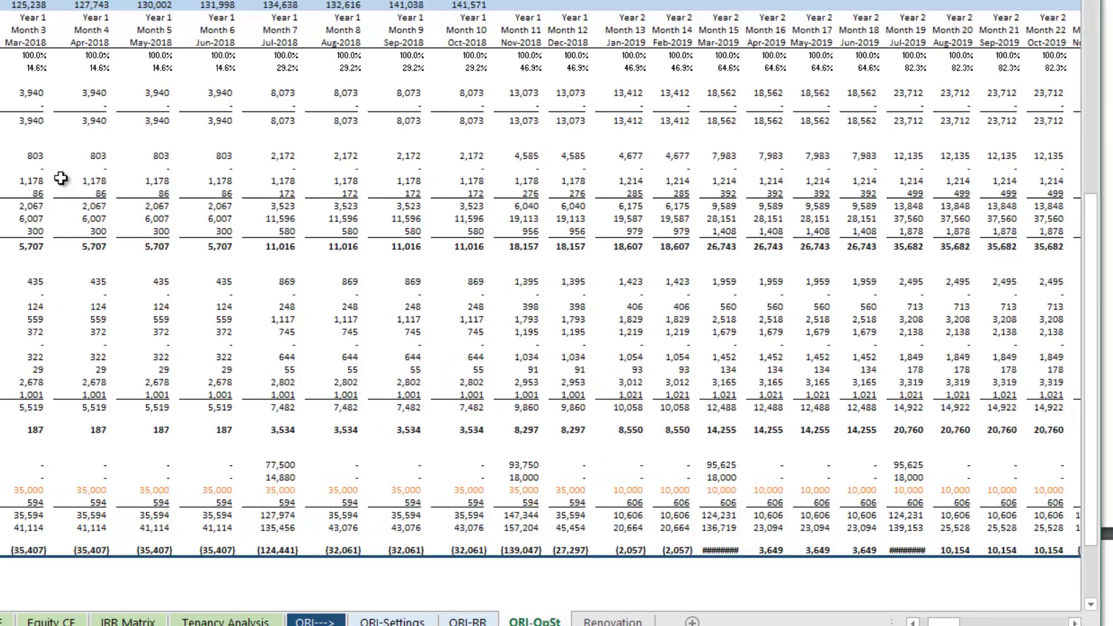
pyautogui.press('Right')
pyautogui.press('Right')
pyautogui.press('Right')
pyautogui.press('Right')
pyautogui.press('Right')
pyautogui.press('Right')
pyautogui.press('Right')
pyautogui.press('Right')
pyautogui.press('Right')
pyautogui.press('Right')
pyautogui.press('Right')
pyautogui.press('Right')
pyautogui.press('Right')
pyautogui.press('Right')
pyautogui.press('Right')
pyautogui.press('Right')
pyautogui.press('Right')
pyautogui.press('Right')
pyautogui.press('Right')
pyautogui.press('Right')
pyautogui.press('Right')
pyautogui.press('Right')
pyautogui.press('Right')
pyautogui.press('Right')
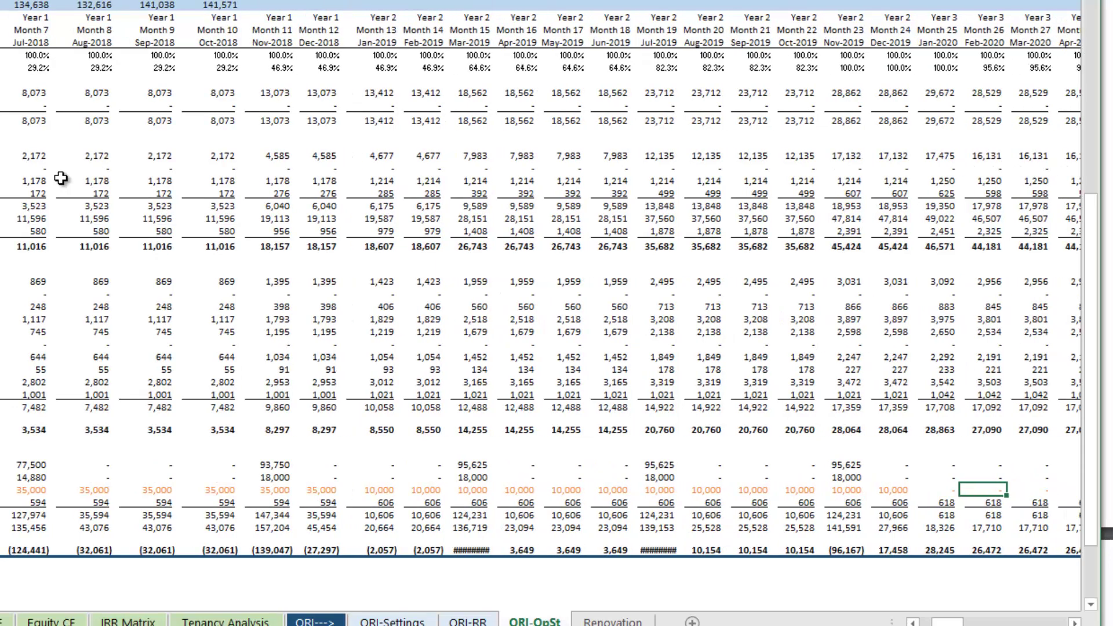
pyautogui.hotkey('shift', 'Left')
pyautogui.hotkey('shift', 'Left')
pyautogui.hotkey('shift', 'Left')
pyautogui.hotkey('shift', 'Left')
pyautogui.hotkey('shift', 'Left')
pyautogui.hotkey('shift', 'Left')
pyautogui.hotkey('shift', 'Left')
pyautogui.hotkey('shift', 'Left')
pyautogui.hotkey('shift', 'Left')
pyautogui.hotkey('shift', 'Left')
pyautogui.hotkey('shift', 'Left')
pyautogui.hotkey('shift', 'Left')
pyautogui.hotkey('shift', 'Left')
pyautogui.hotkey('shift', 'Left')
pyautogui.hotkey('shift', 'Left')
pyautogui.hotkey('shift', 'Left')
pyautogui.hotkey('shift', 'Left')
pyautogui.hotkey('shift', 'Left')
pyautogui.hotkey('shift', 'Left')
pyautogui.hotkey('shift', 'Left')
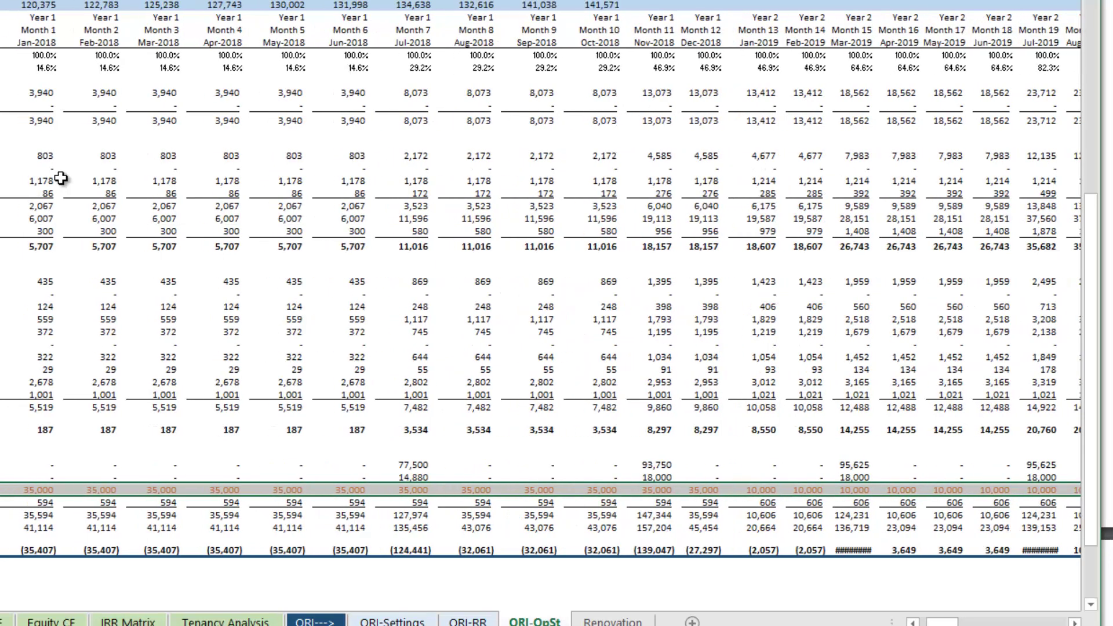
pyautogui.hotkey('shift', 'Left')
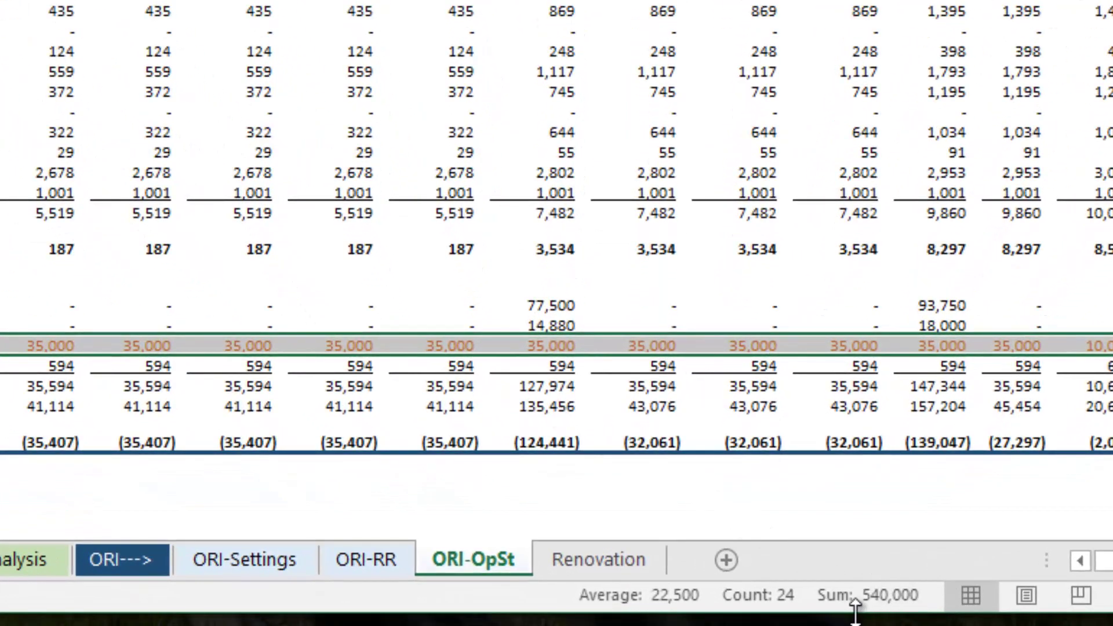
pyautogui.click(55, 345)
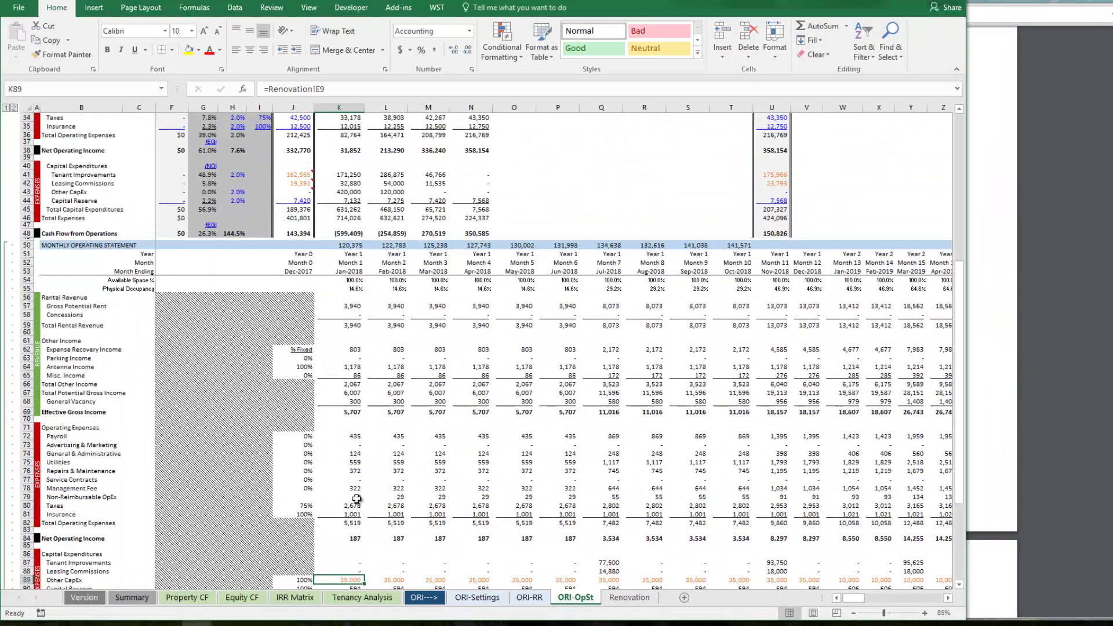
pyautogui.scroll(7, 360, 493)
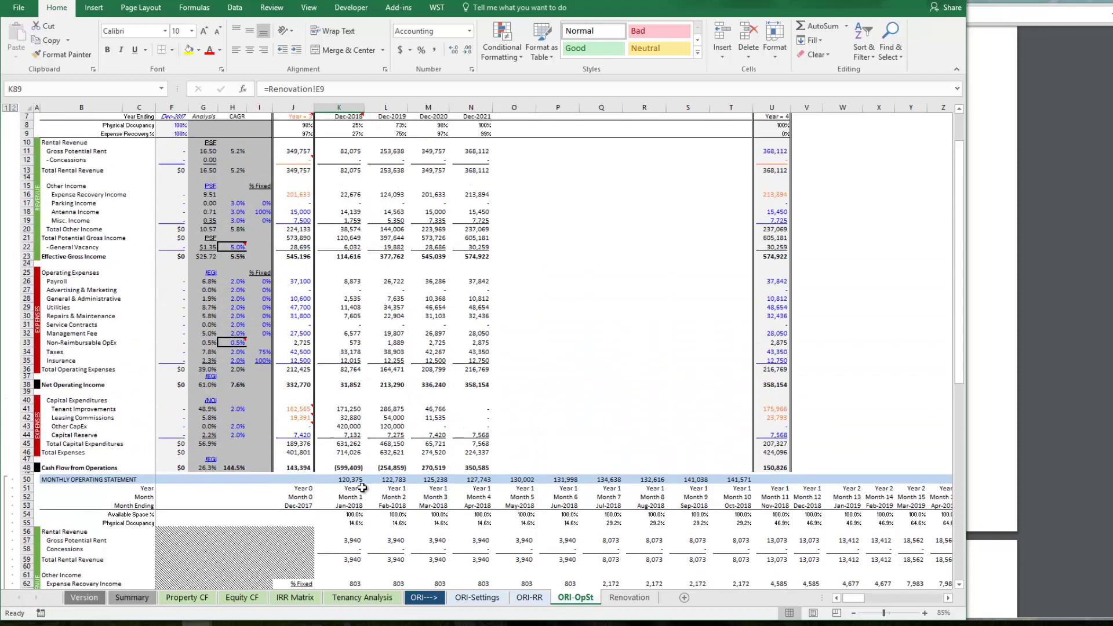
pyautogui.scroll(2, 362, 488)
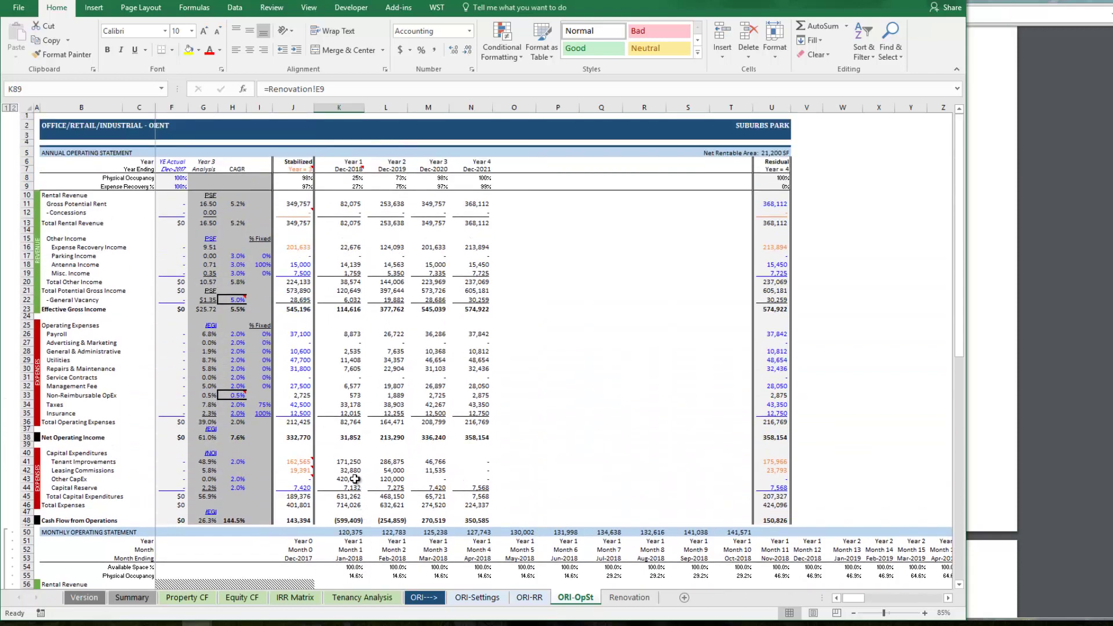
pyautogui.click(355, 479)
pyautogui.click(385, 479)
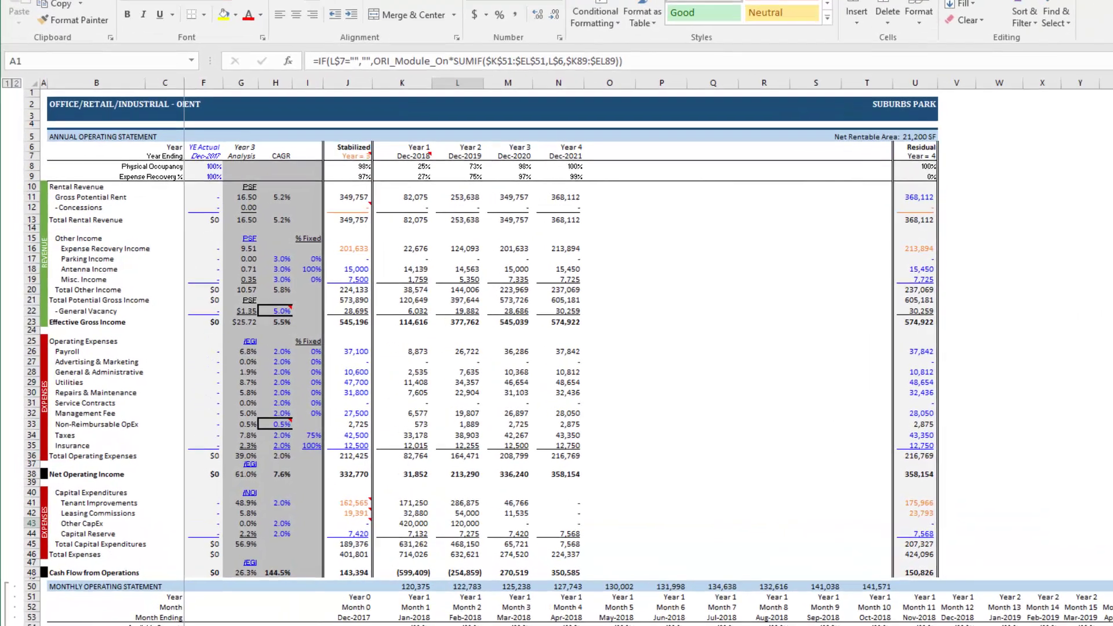
# Set the Sponsor % on Equity CF to 0%, then view the Property CF sheet
pyautogui.click(255, 603)
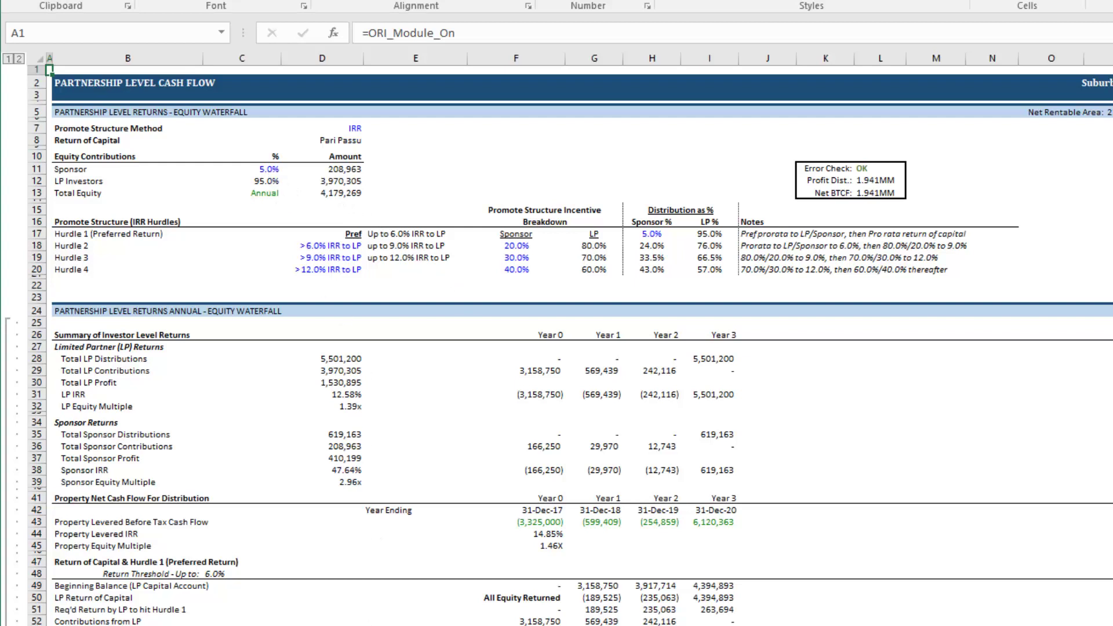
pyautogui.click(270, 169)
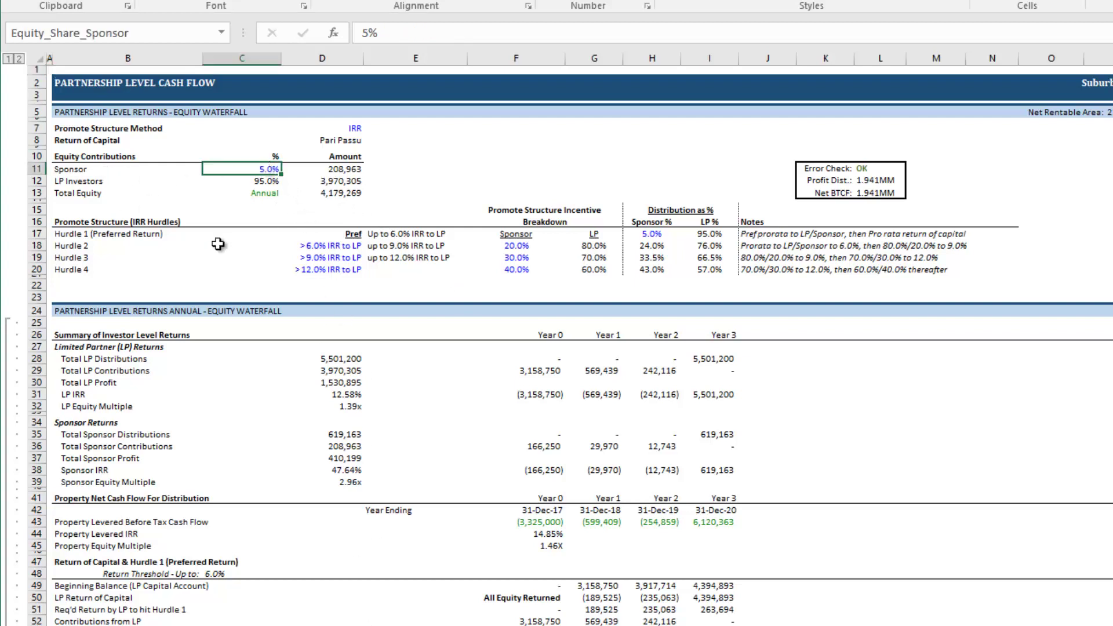
pyautogui.write('0')
pyautogui.hotkey('ctrl', 'Return')
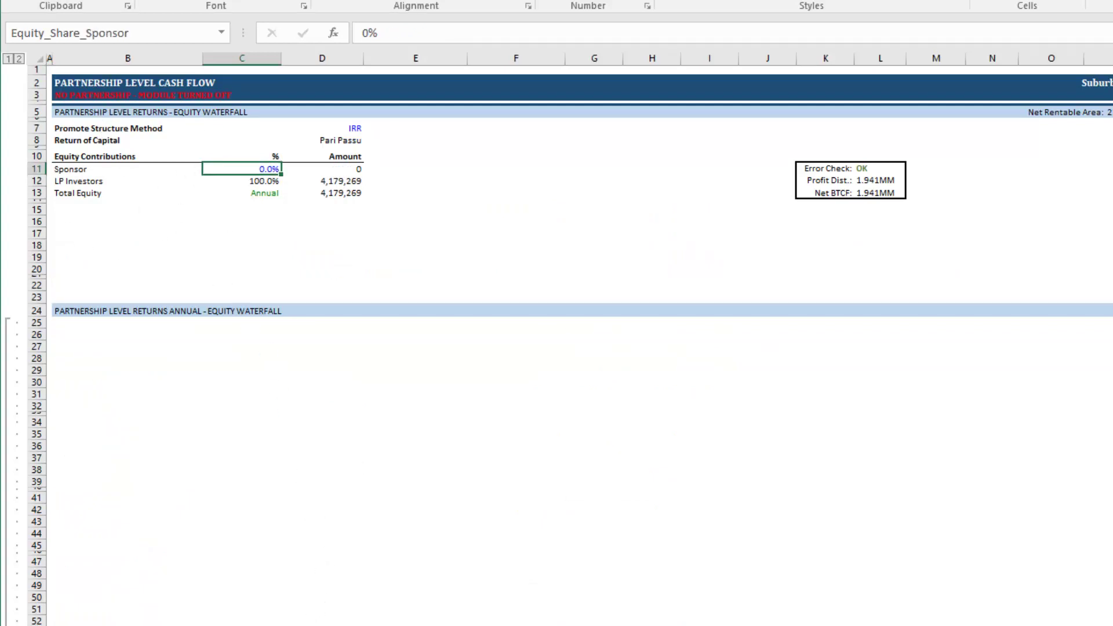
pyautogui.hotkey('ctrl', 'pageup')
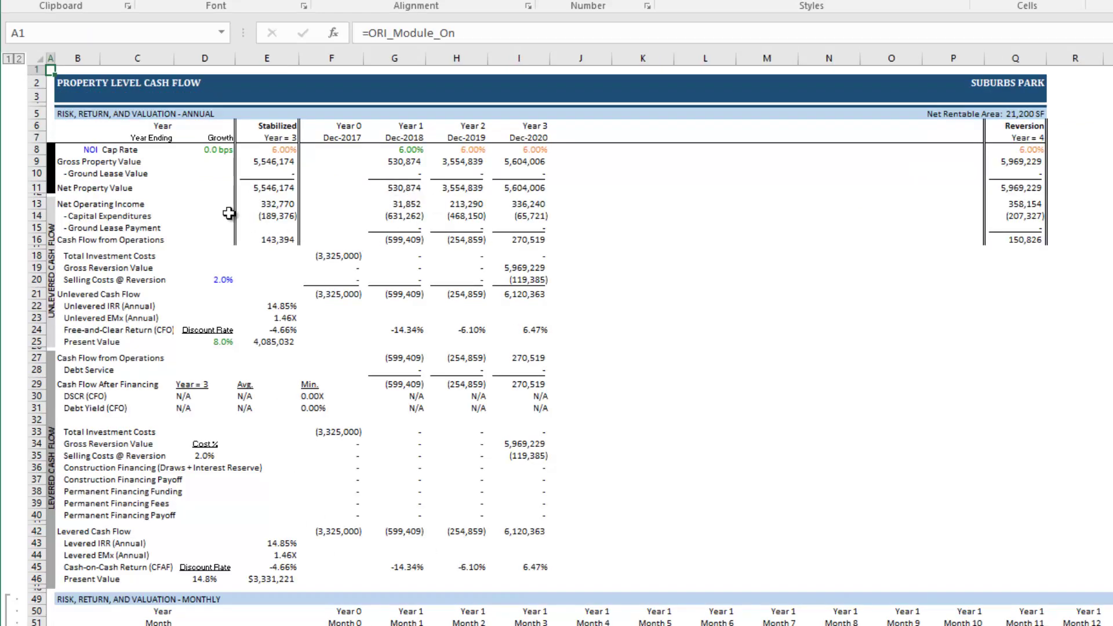
pyautogui.click(402, 125)
pyautogui.click(467, 125)
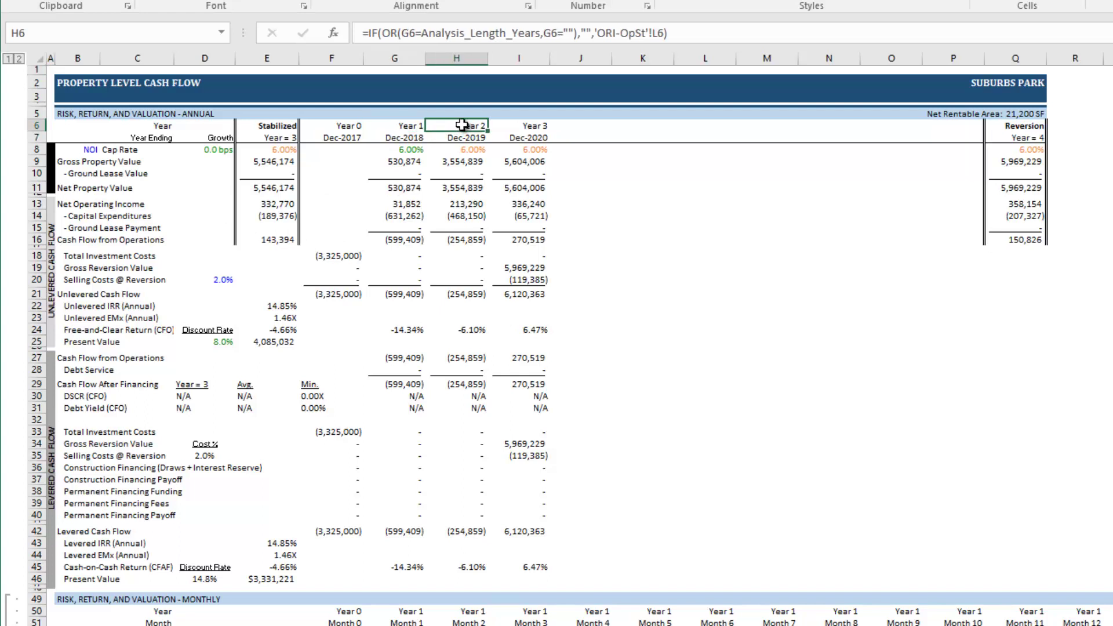
pyautogui.click(533, 124)
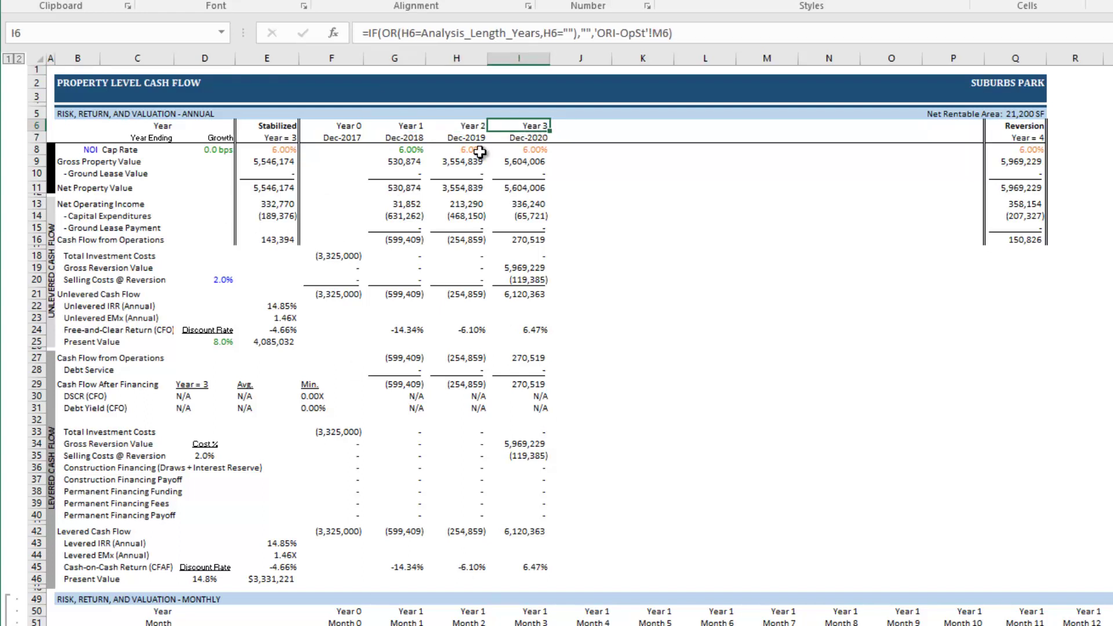
pyautogui.click(96, 294)
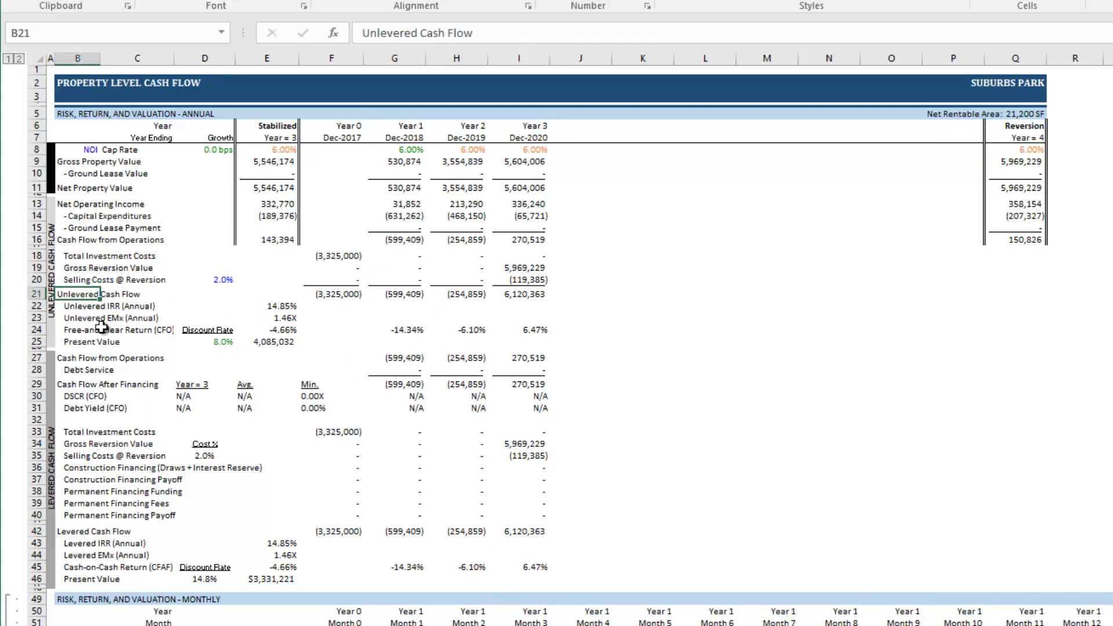
pyautogui.click(339, 294)
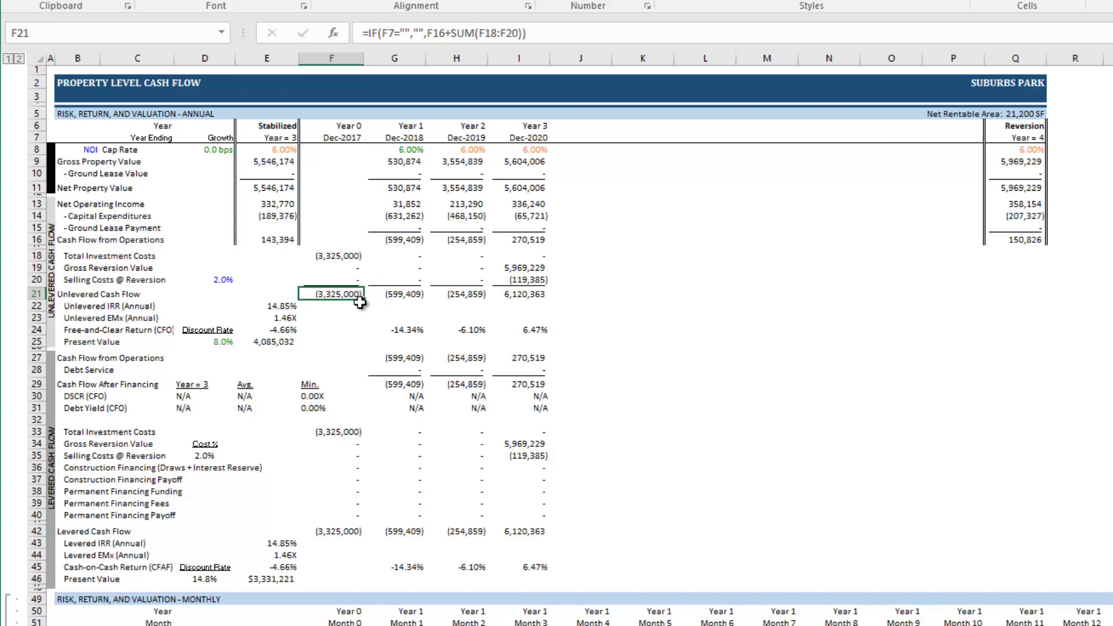
pyautogui.click(395, 295)
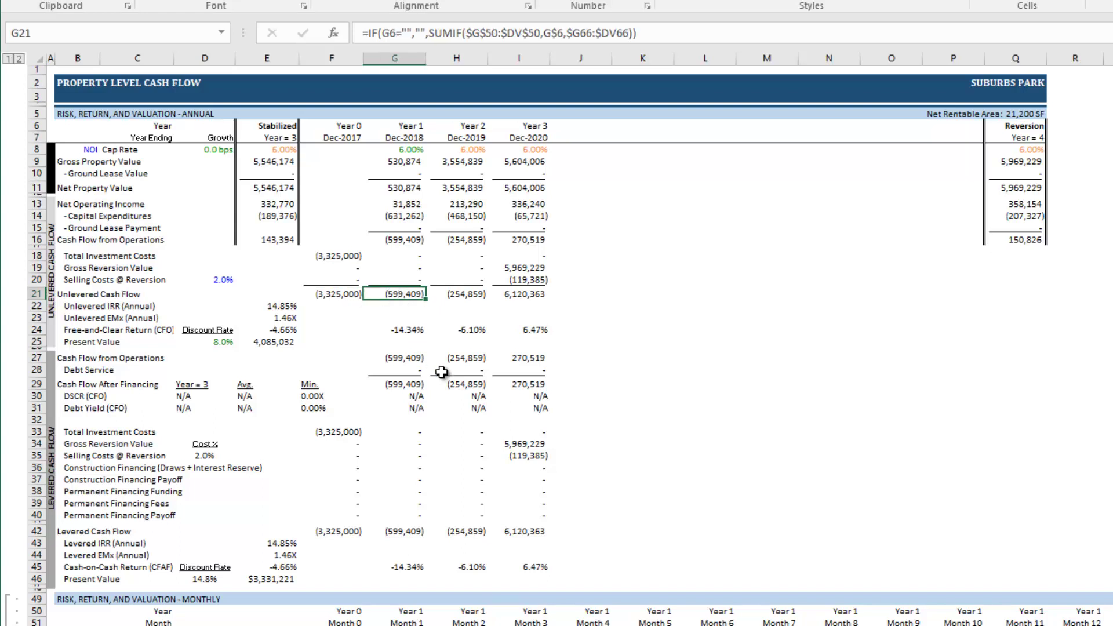
pyautogui.click(468, 295)
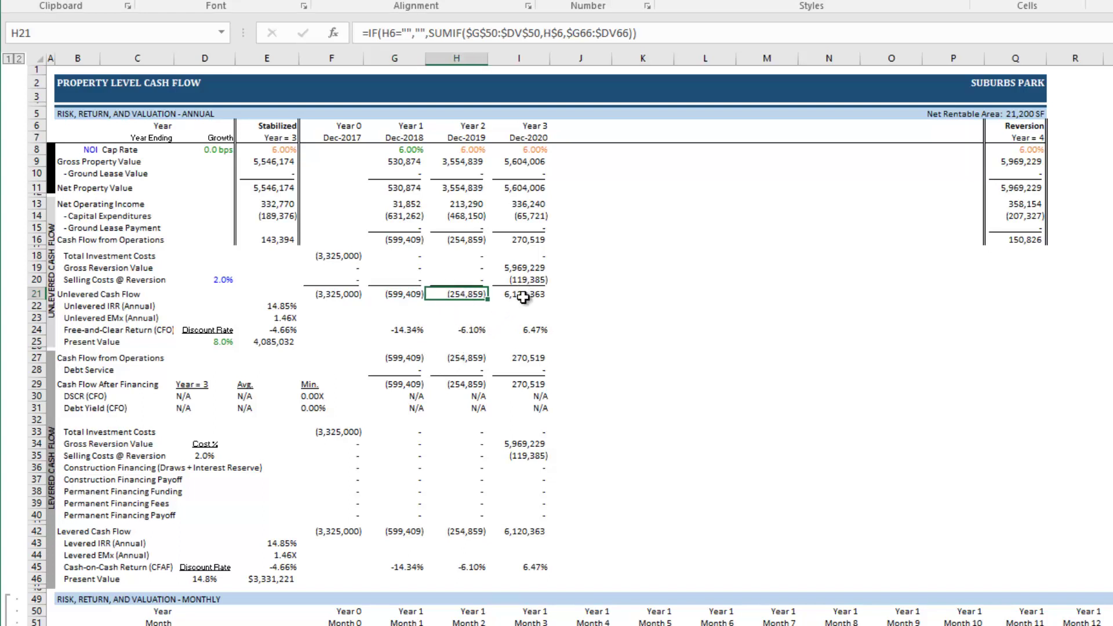
pyautogui.click(530, 236)
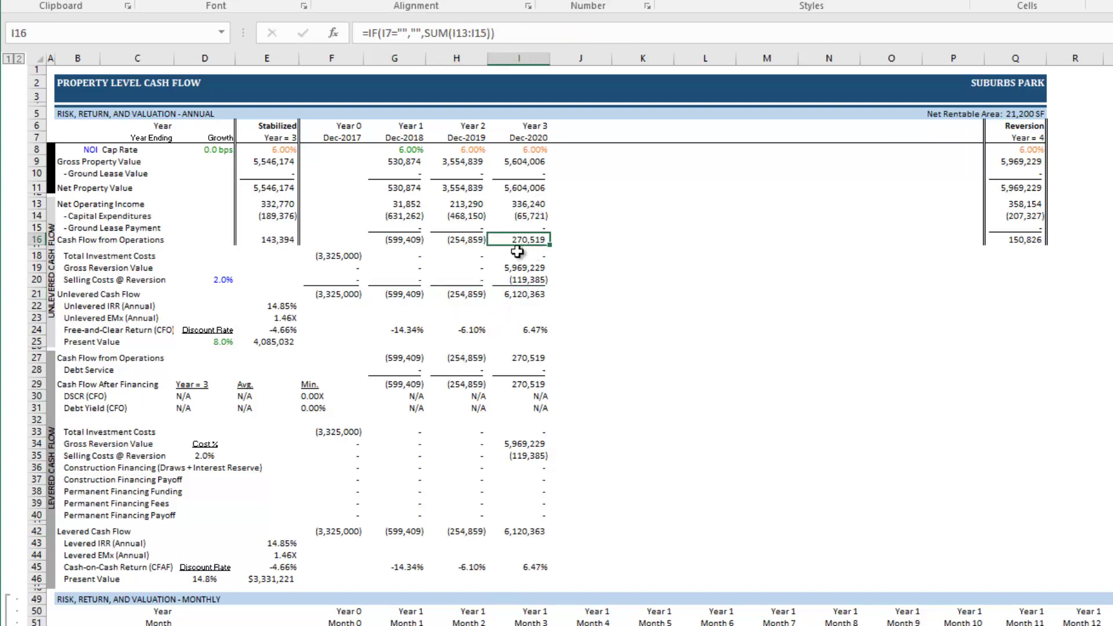
pyautogui.click(532, 266)
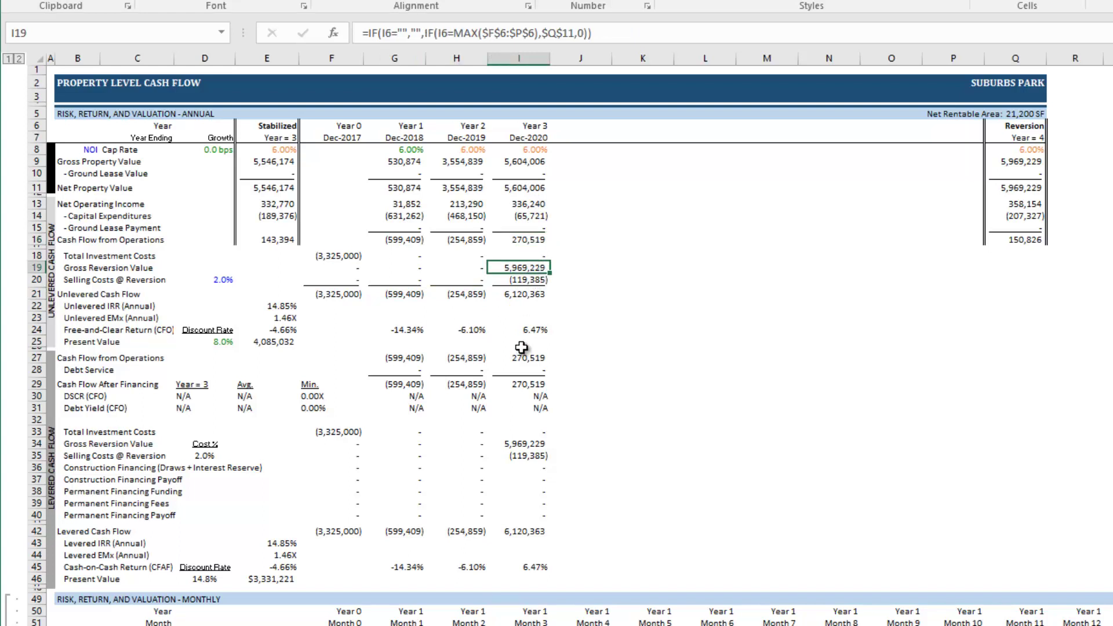
pyautogui.click(226, 281)
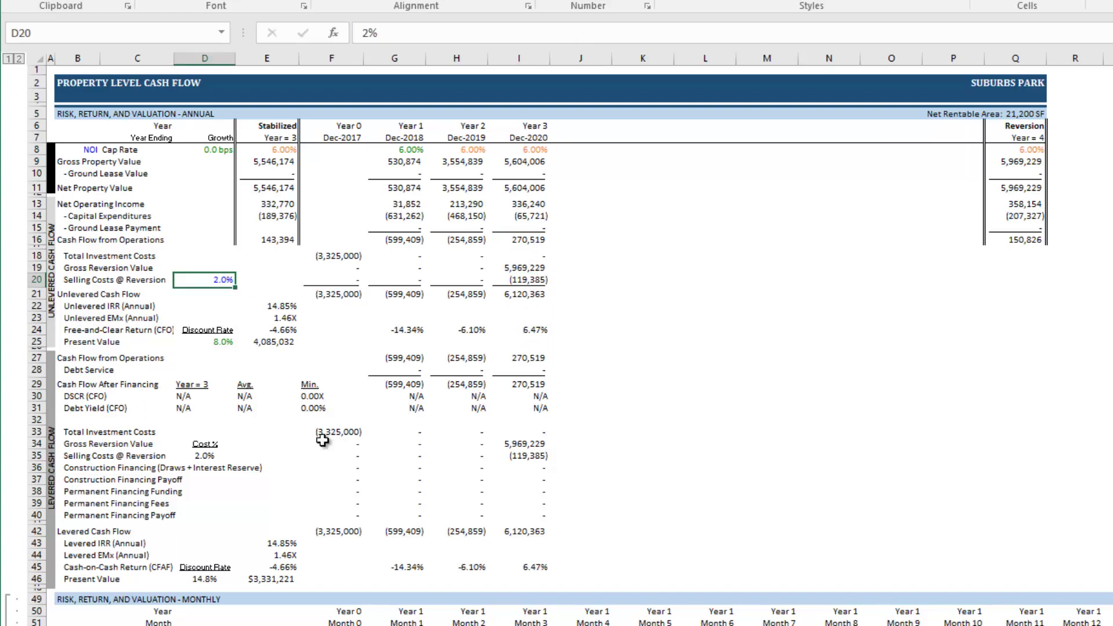
pyautogui.click(516, 293)
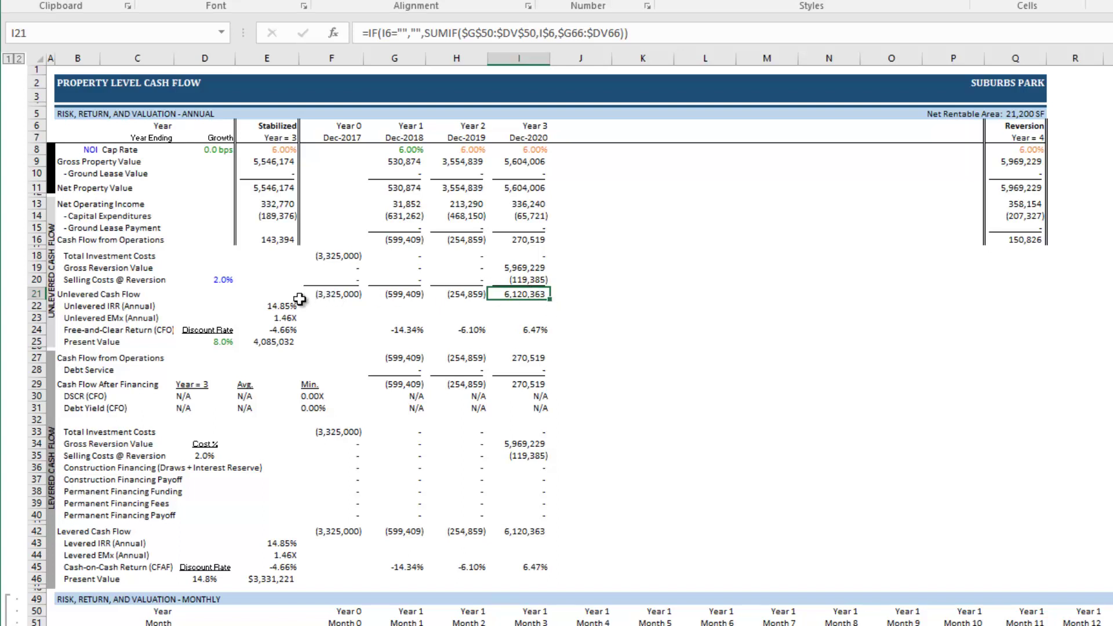
pyautogui.click(287, 307)
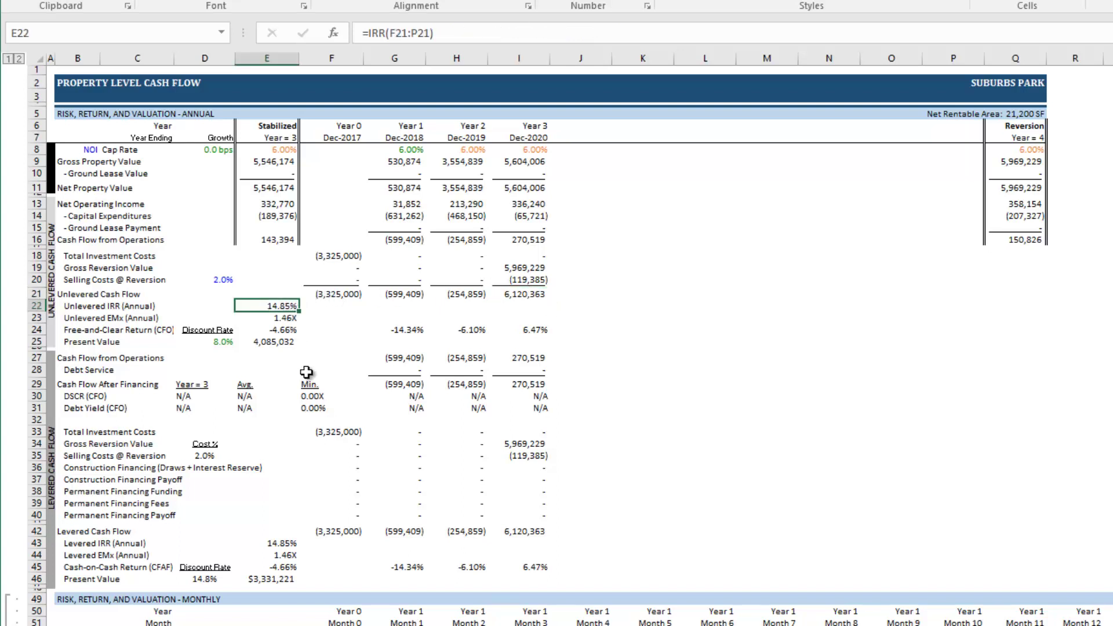
pyautogui.click(293, 318)
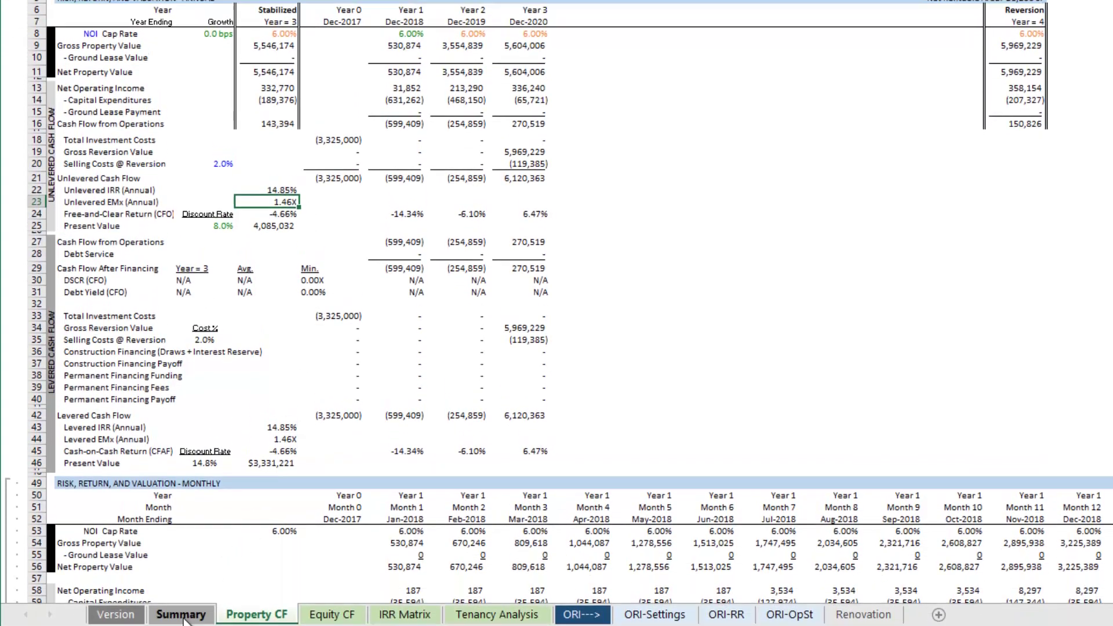
# On the Summary sheet, highlight the unlevered returns block with its Monthly and Annual columns
pyautogui.click(185, 619)
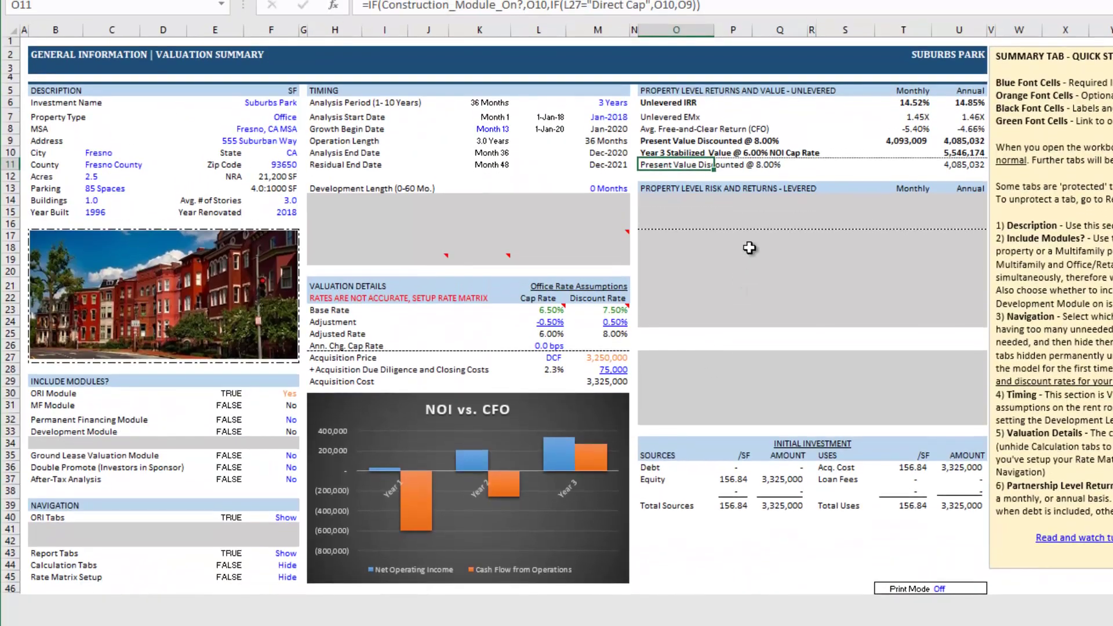
pyautogui.click(662, 90)
pyautogui.moveTo(662, 90); pyautogui.dragTo(983, 167)
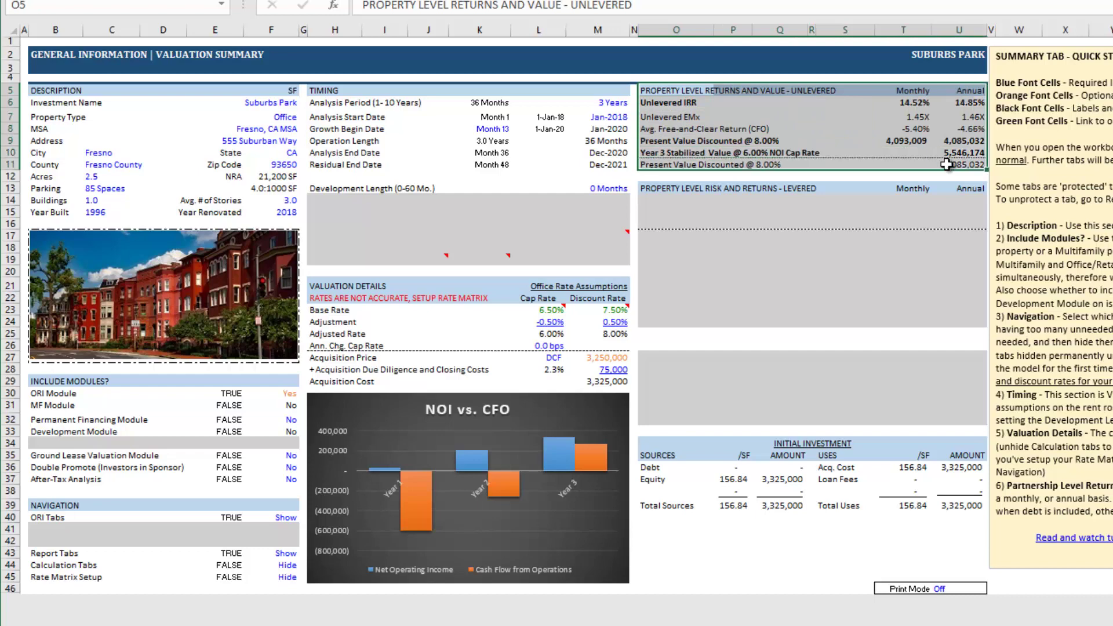
pyautogui.click(960, 140)
pyautogui.click(918, 91)
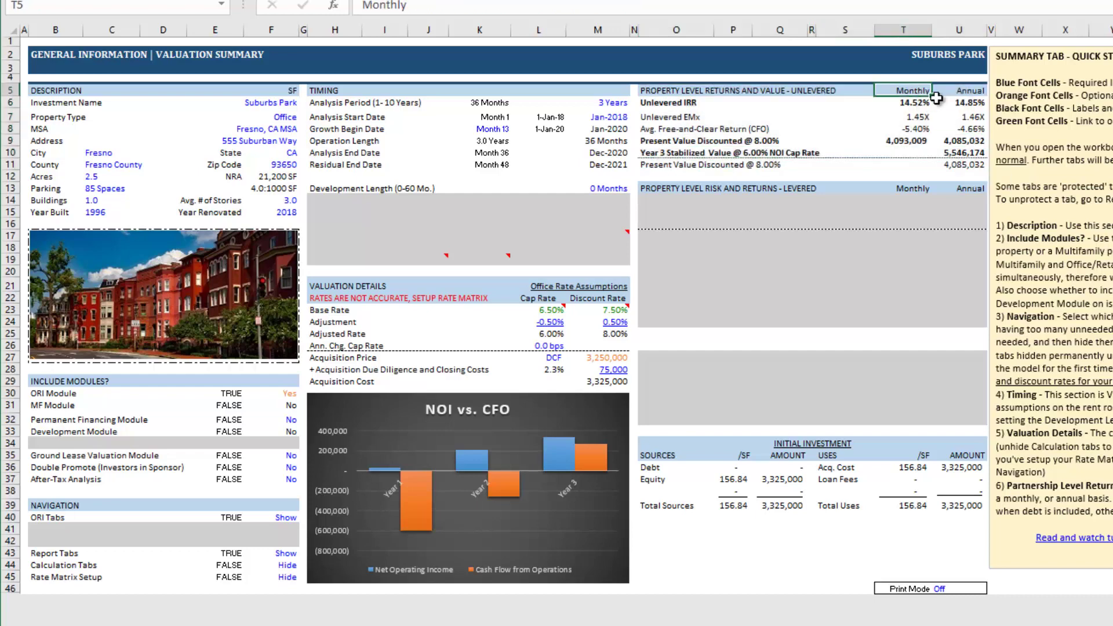
pyautogui.click(969, 90)
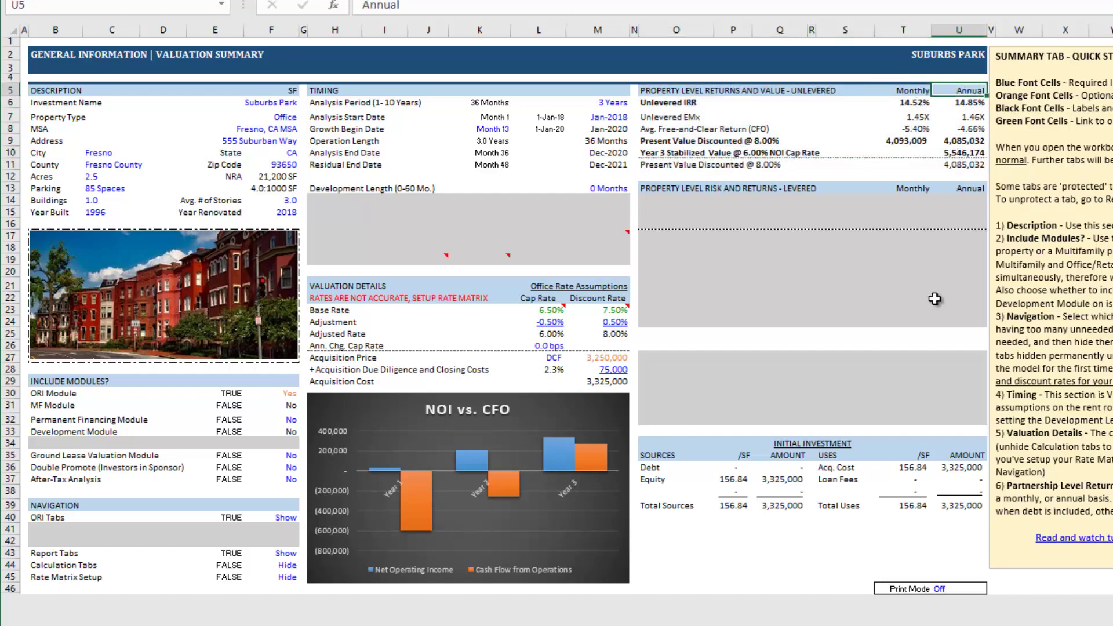
# Glance at Property CF, then recheck the Summary's unlevered returns and 4,085,032 present value
pyautogui.hotkey('ctrl', 'pagedown')
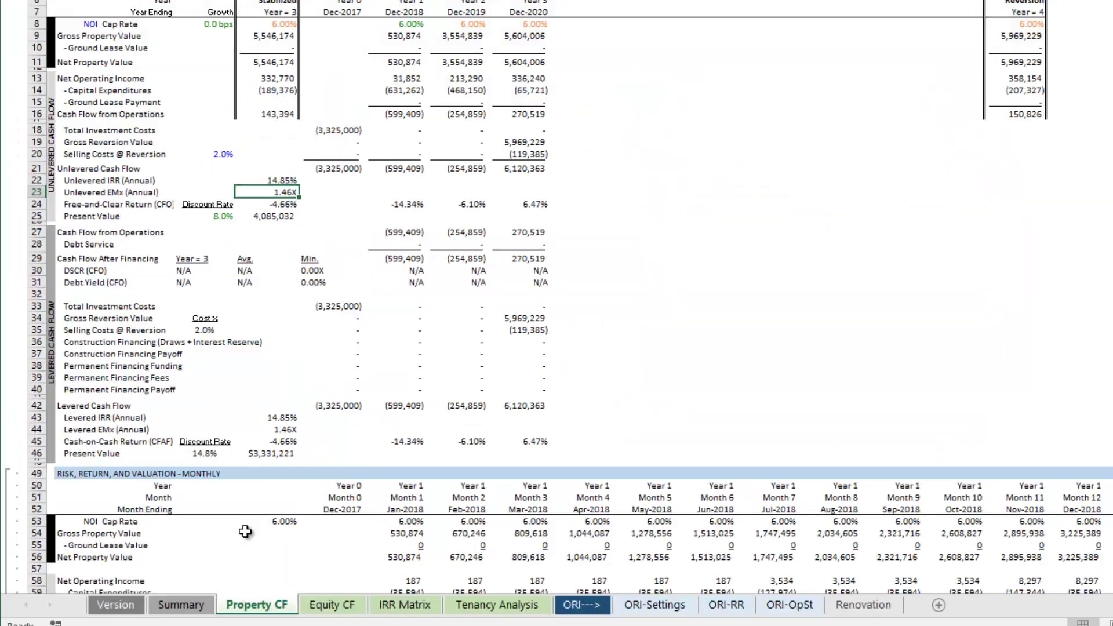
pyautogui.scroll(1, 556, 313)
pyautogui.hotkey('ctrl', '[')
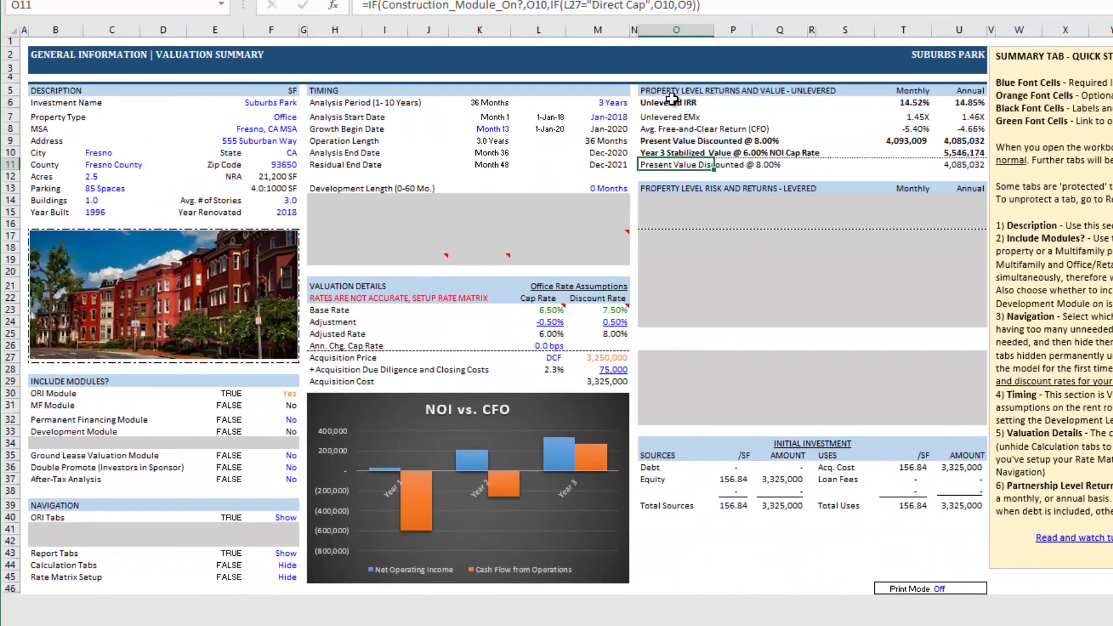
pyautogui.moveTo(670, 93)
pyautogui.mouseDown()
pyautogui.moveTo(713, 94)
pyautogui.moveTo(946, 164)
pyautogui.mouseUp()
pyautogui.click(954, 141)
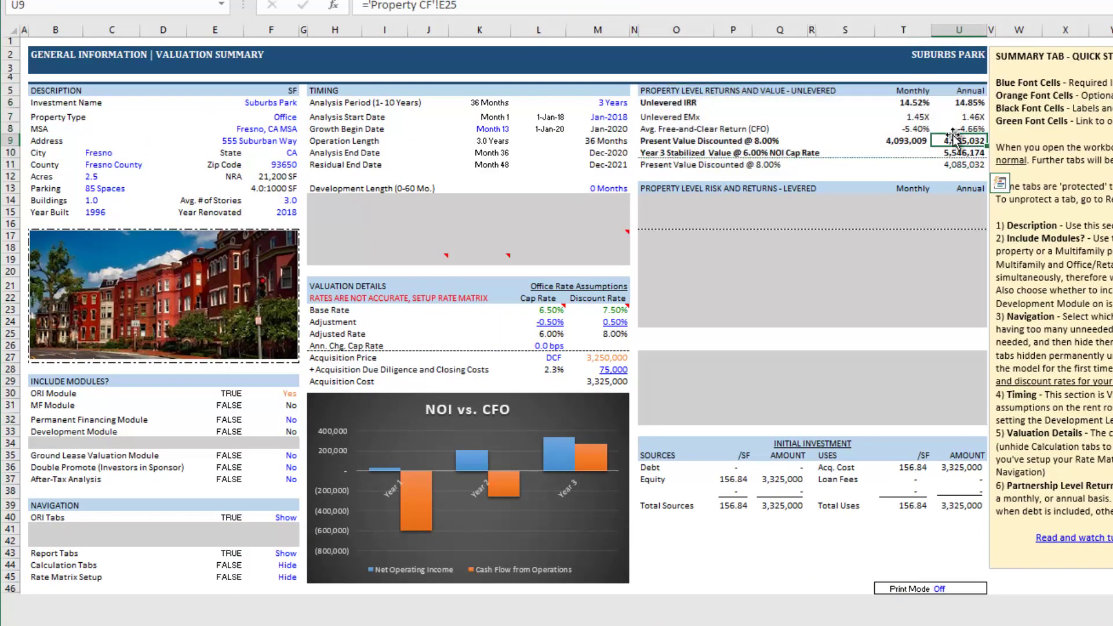
pyautogui.click(918, 91)
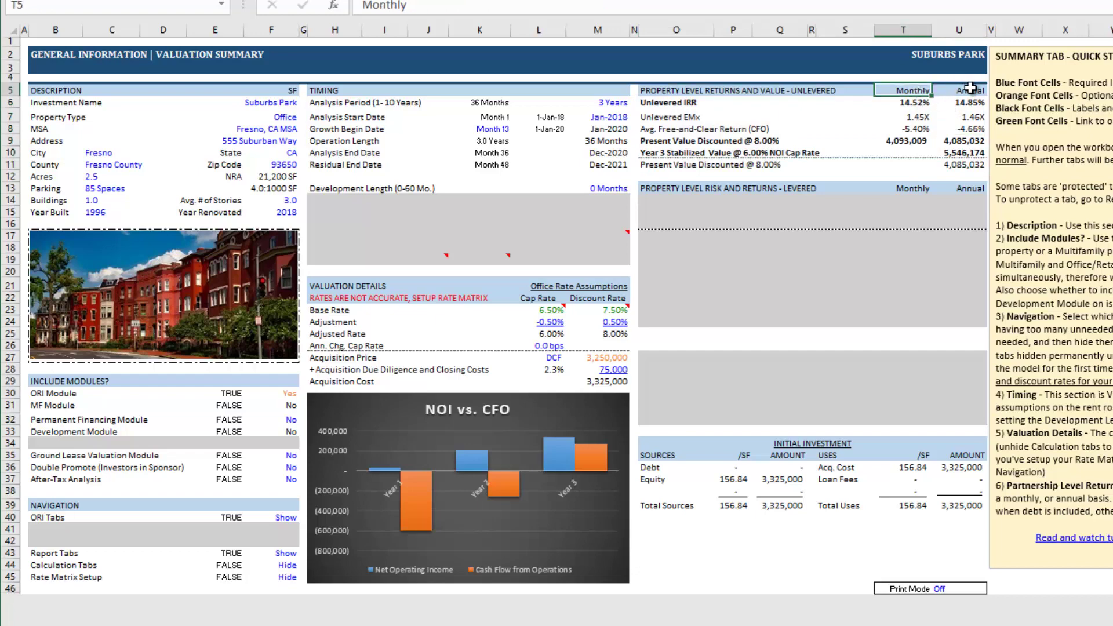
pyautogui.click(967, 88)
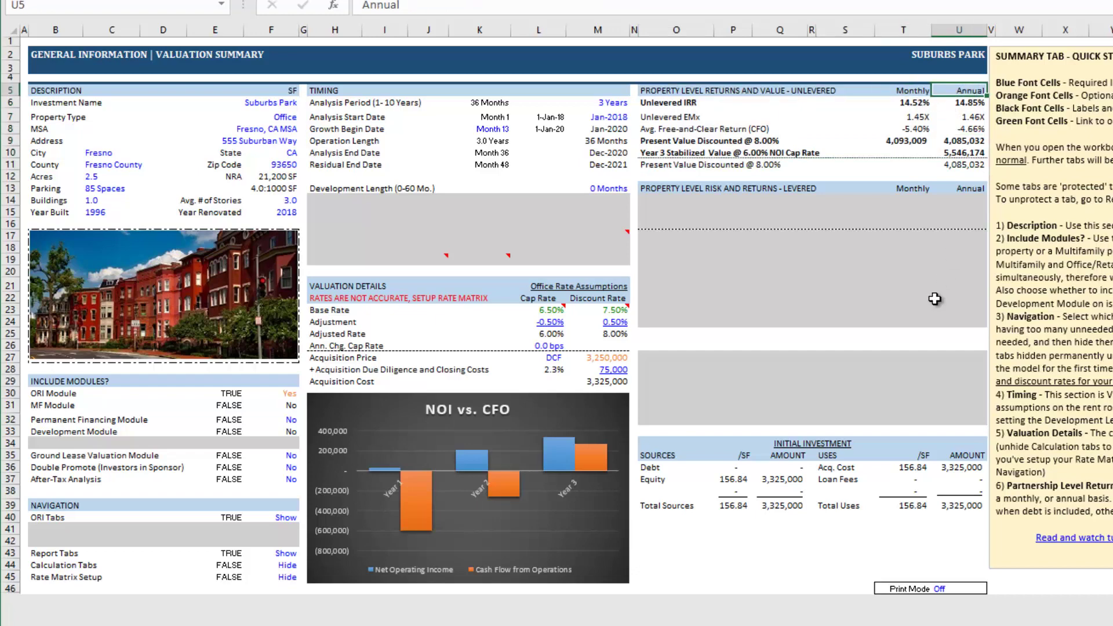